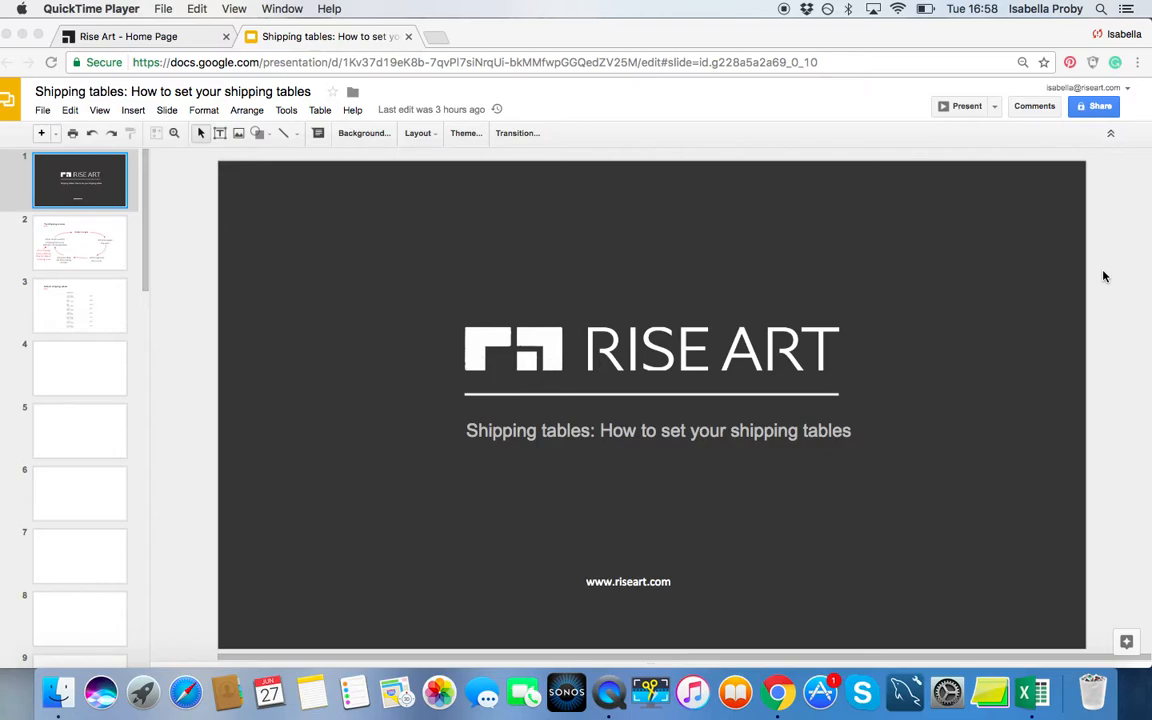
- Review the slides on the shipping process and the default shipping tables
left_click(102, 234)
left_click(102, 234)
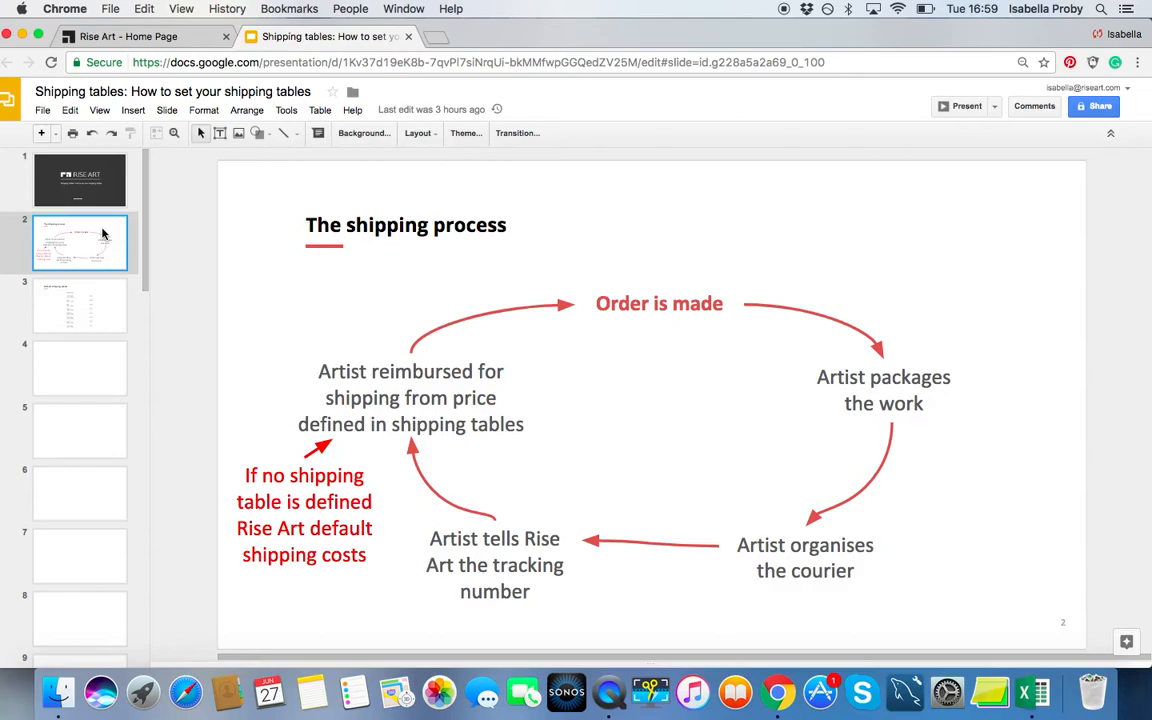
left_click(106, 304)
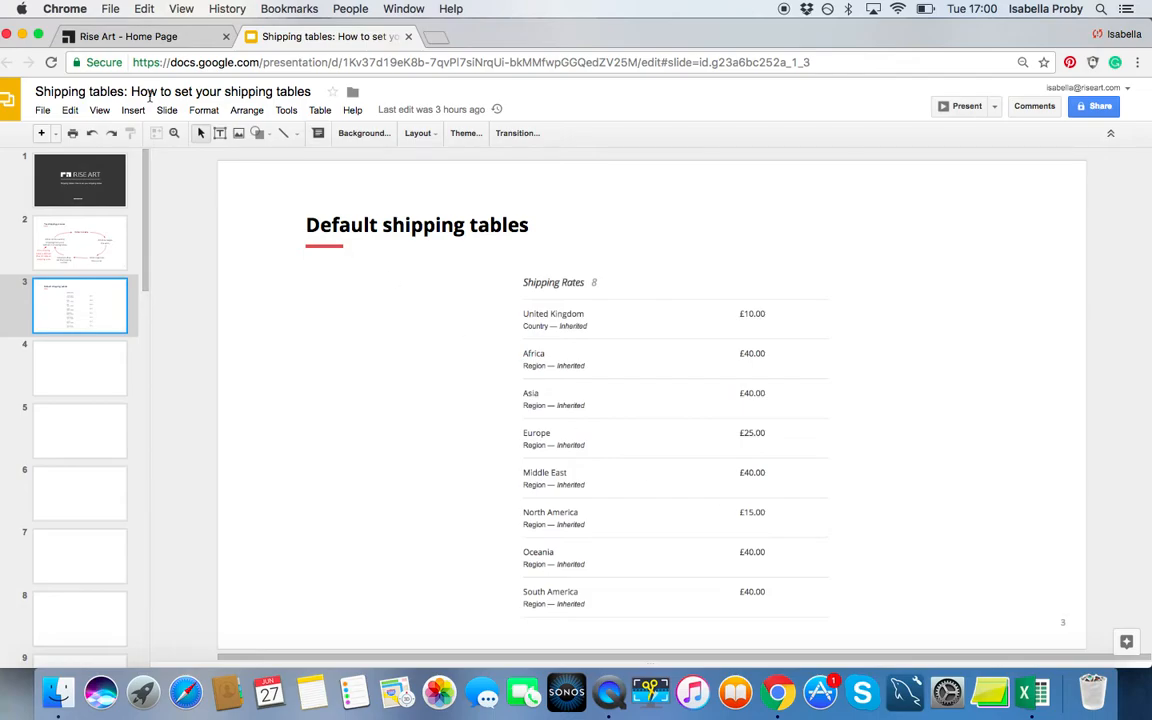
- Switch to the Rise Art site and start a new shipping table in the Seller Console's shipping settings
left_click(95, 38)
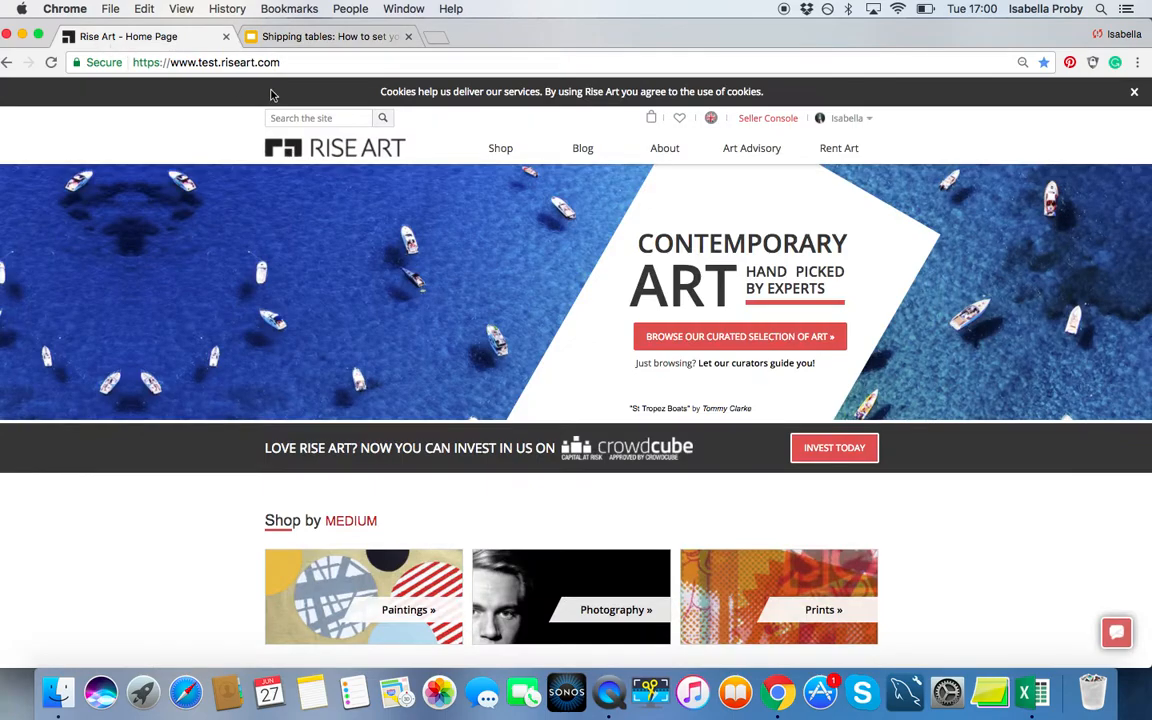
left_click(755, 125)
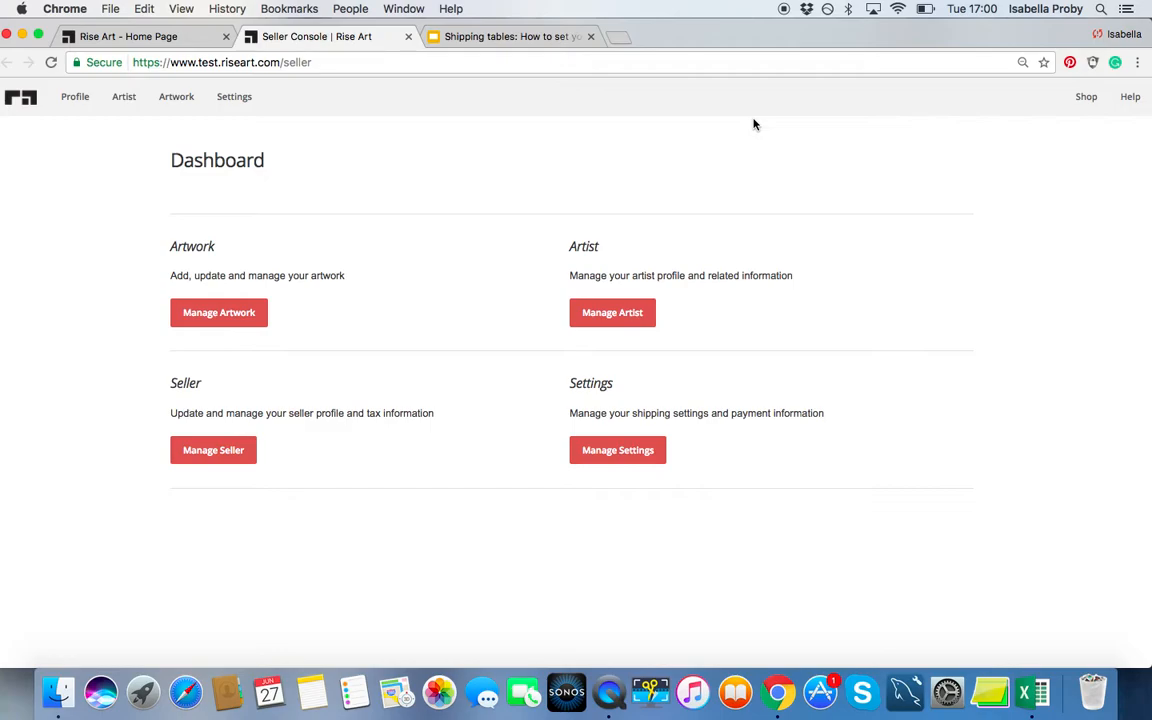
left_click(660, 458)
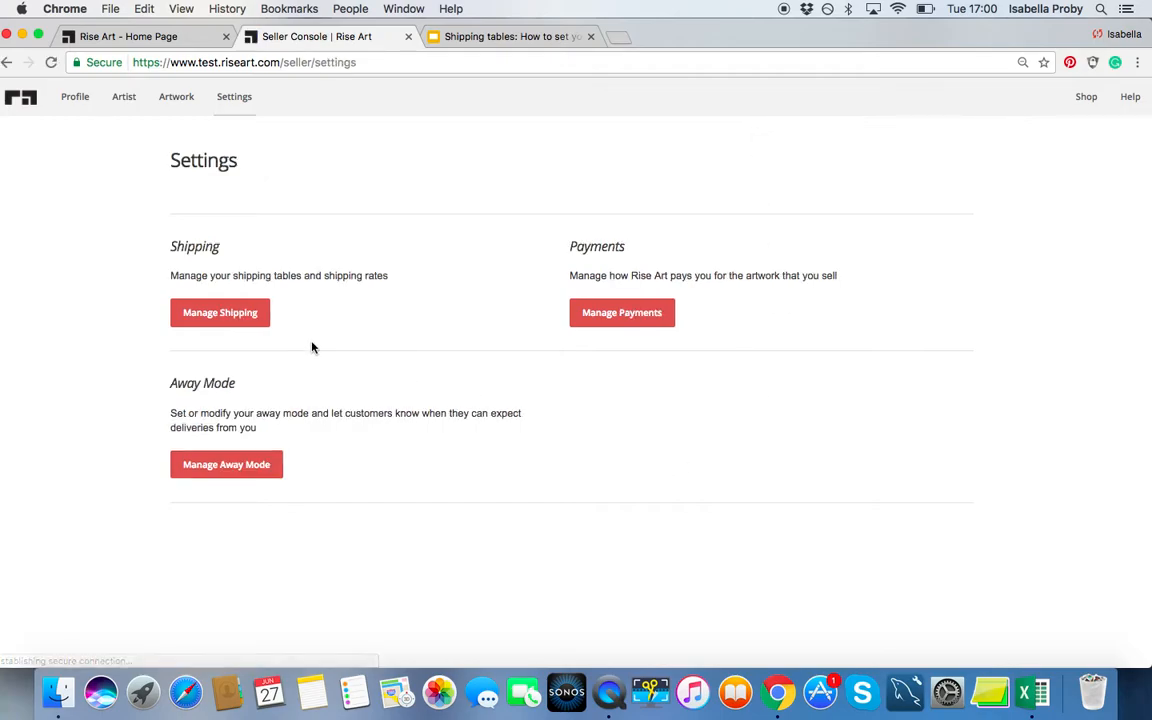
left_click(239, 321)
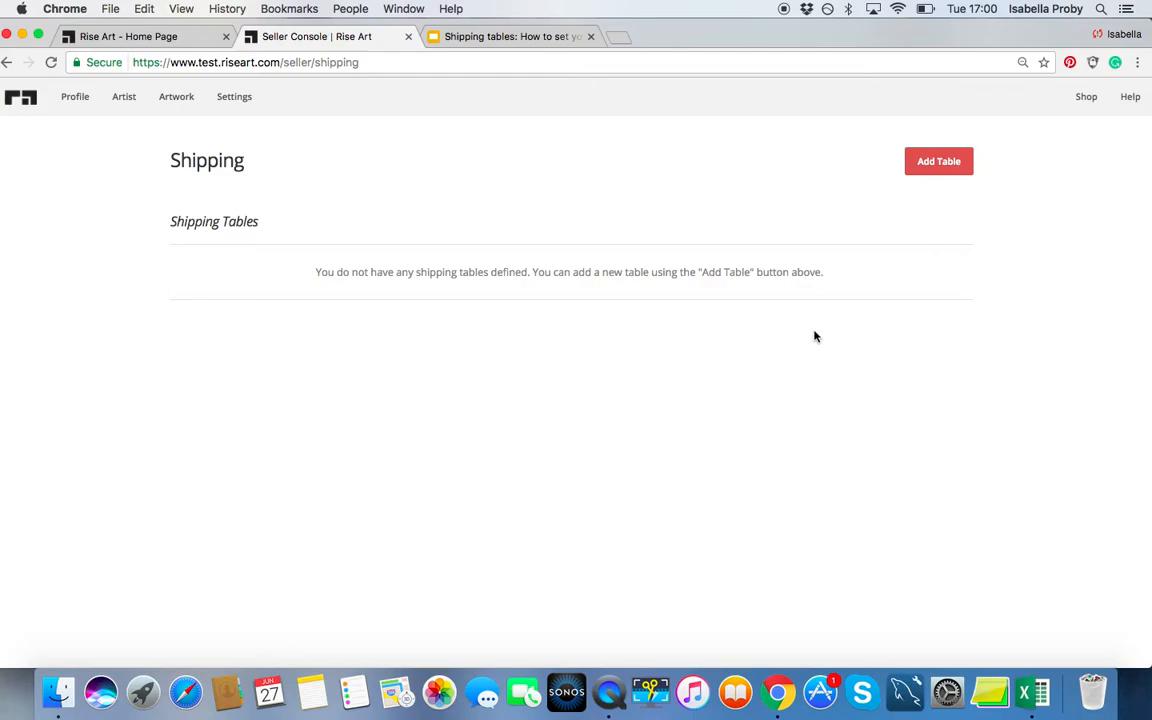
left_click(957, 167)
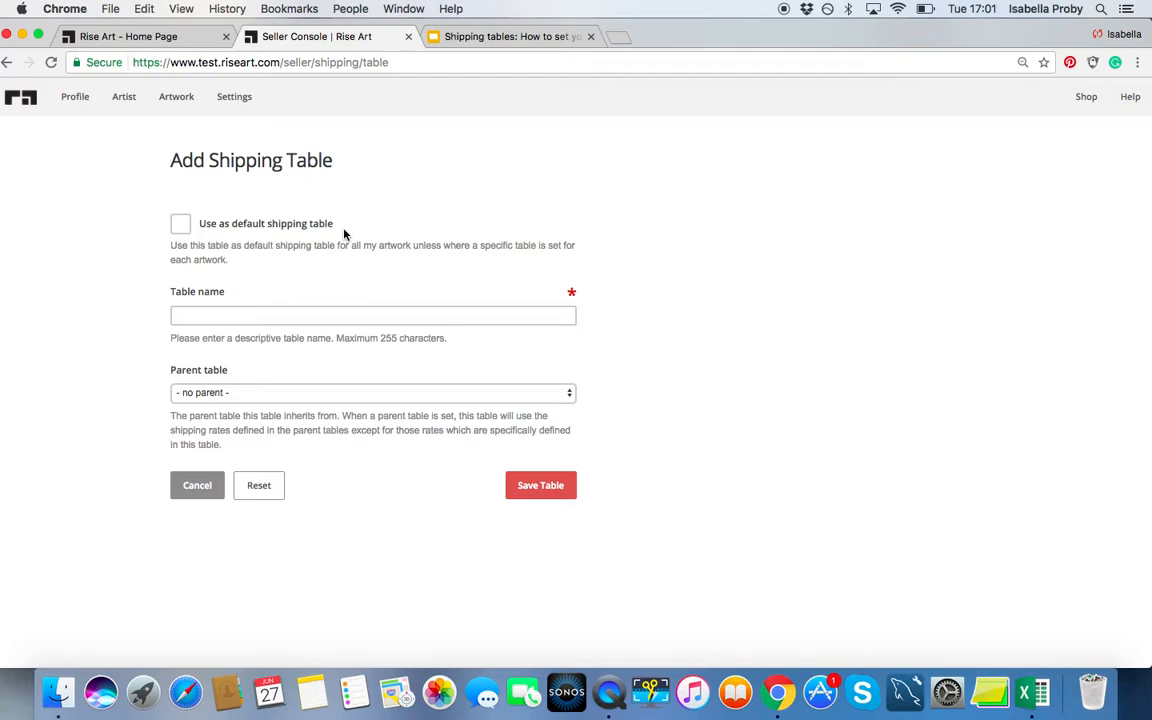
- Save the new table as the default shipping table, named "Shipping table (approx. 90cm x 90cm) LARGE", with no parent
left_click(179, 226)
left_click(182, 316)
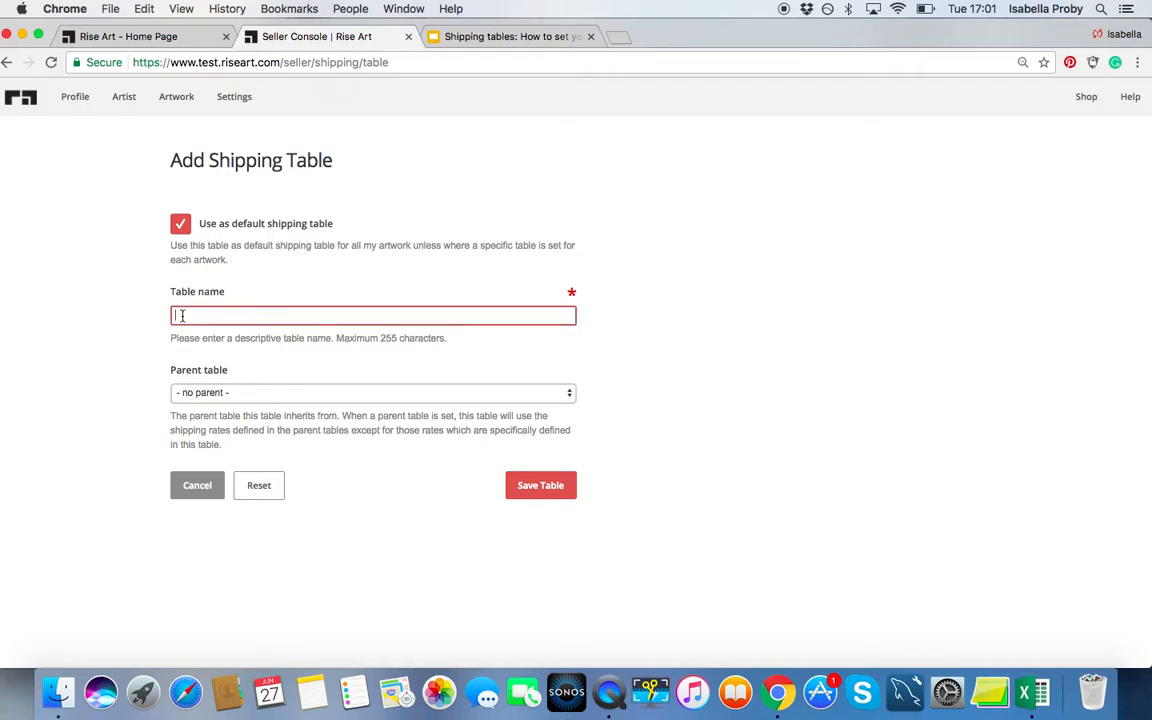
type("Sh")
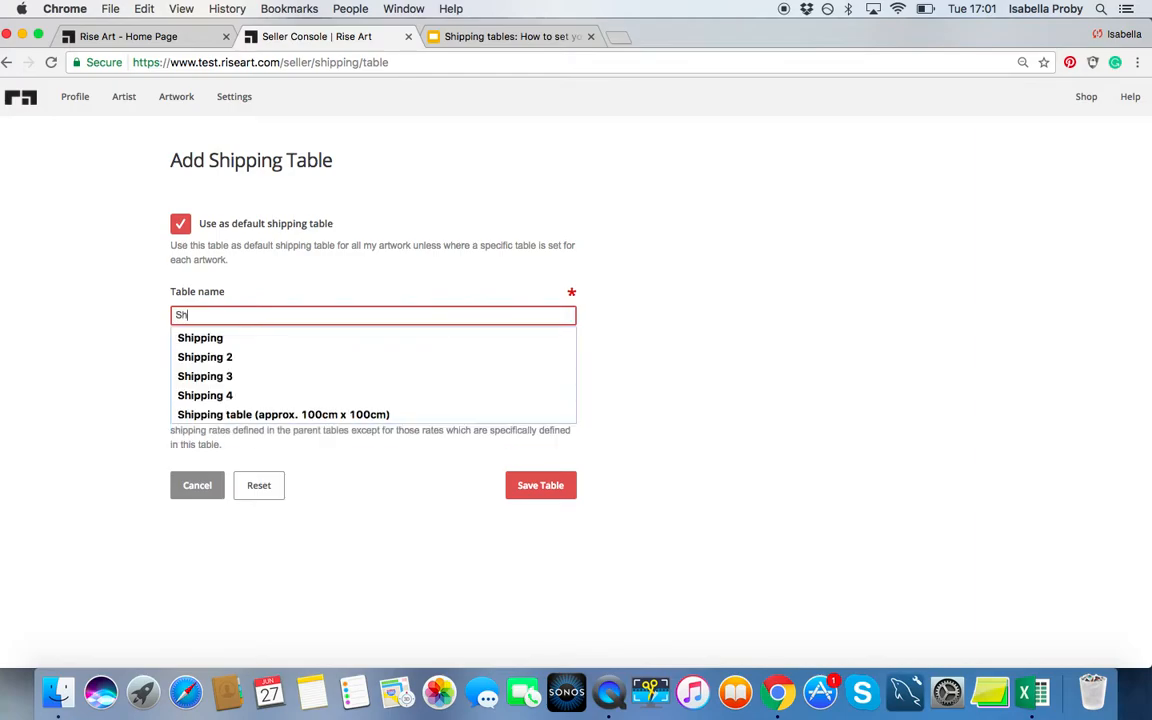
type("ipping table (a")
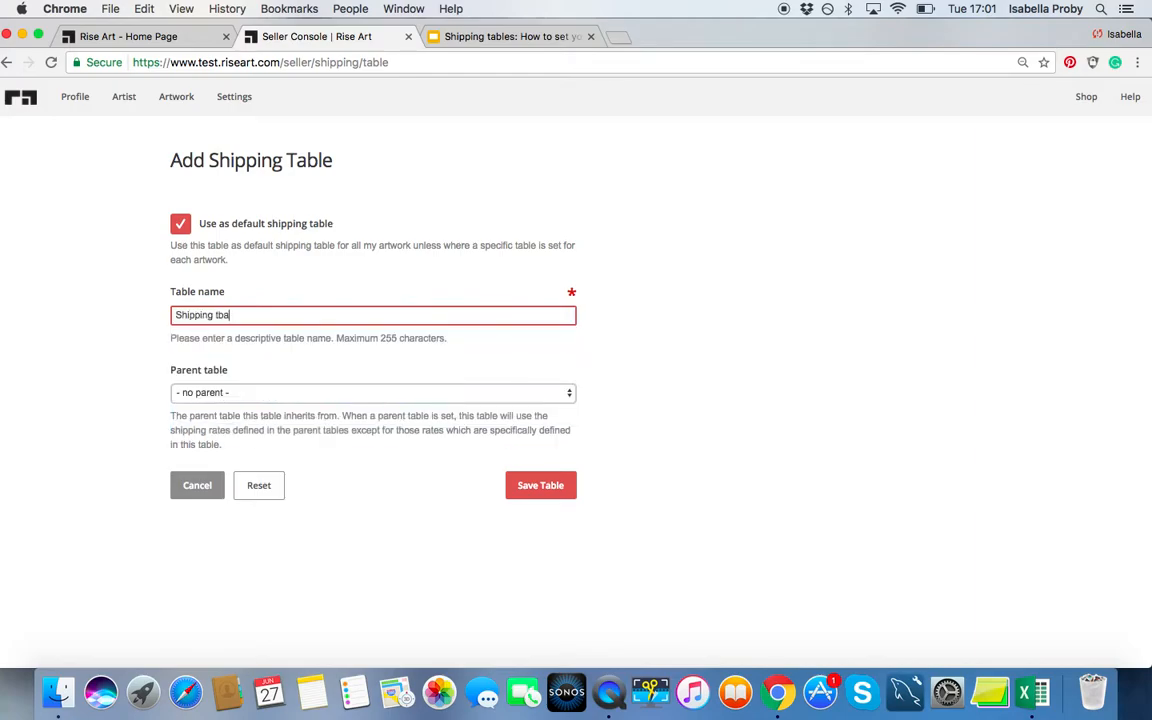
type("pp")
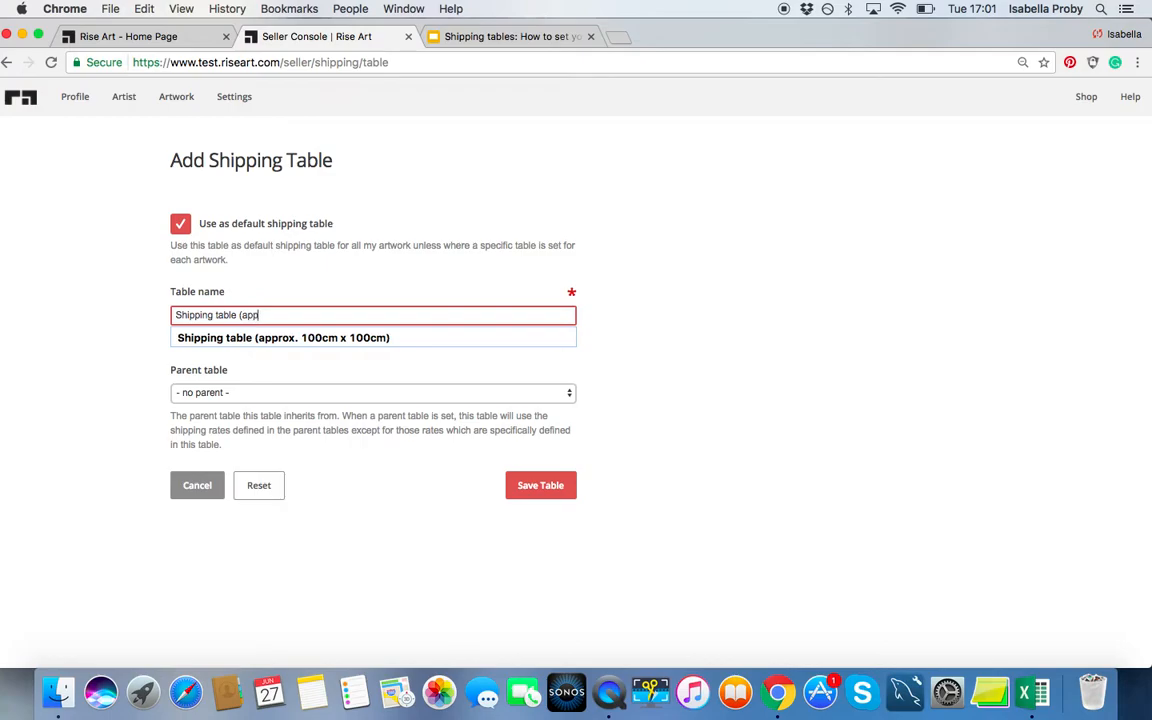
type("rox. 90")
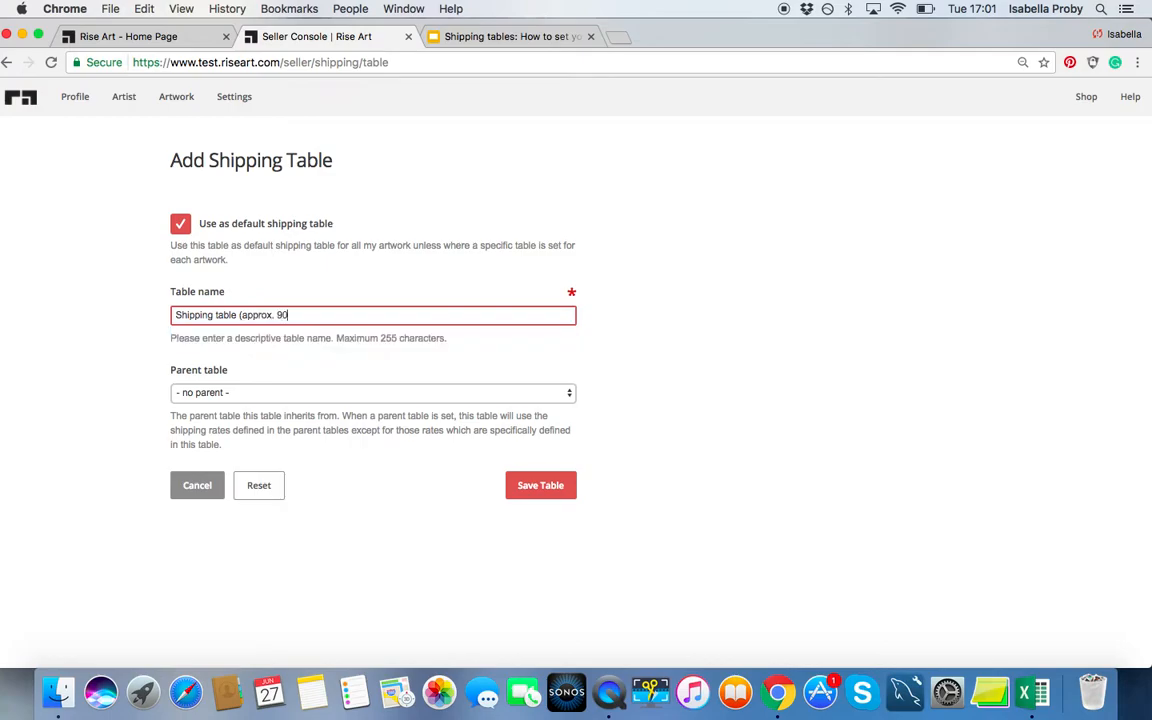
type("cm x 90cm)")
type("LARGE")
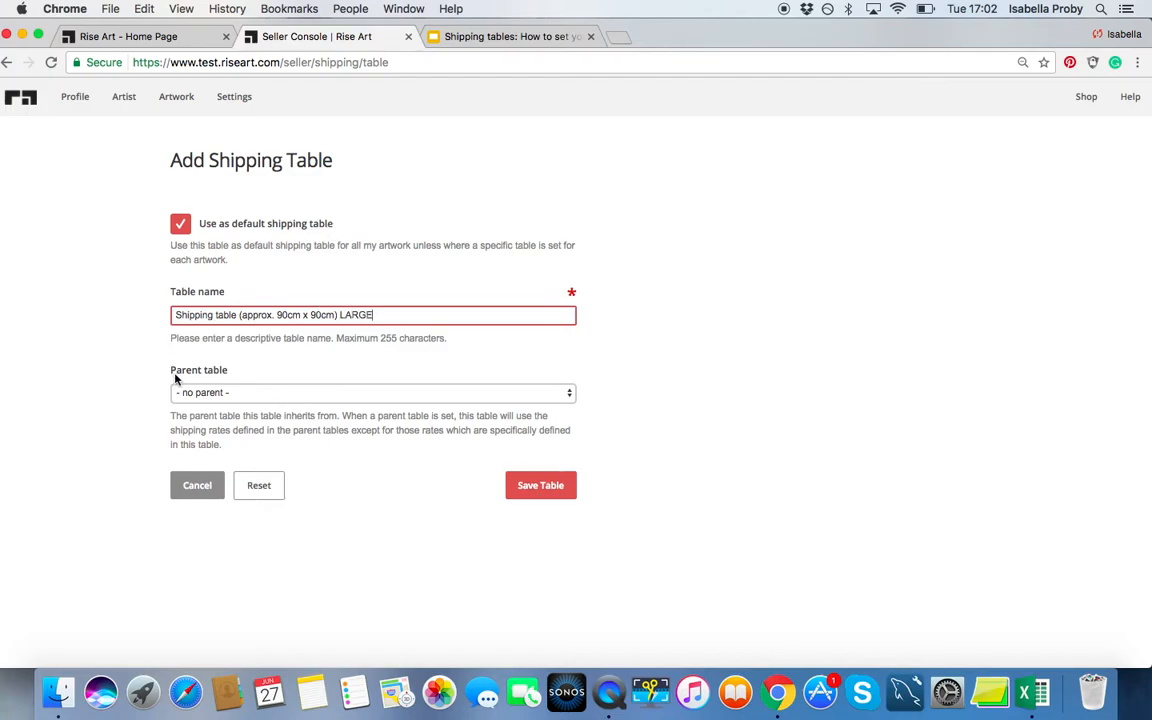
left_click(548, 486)
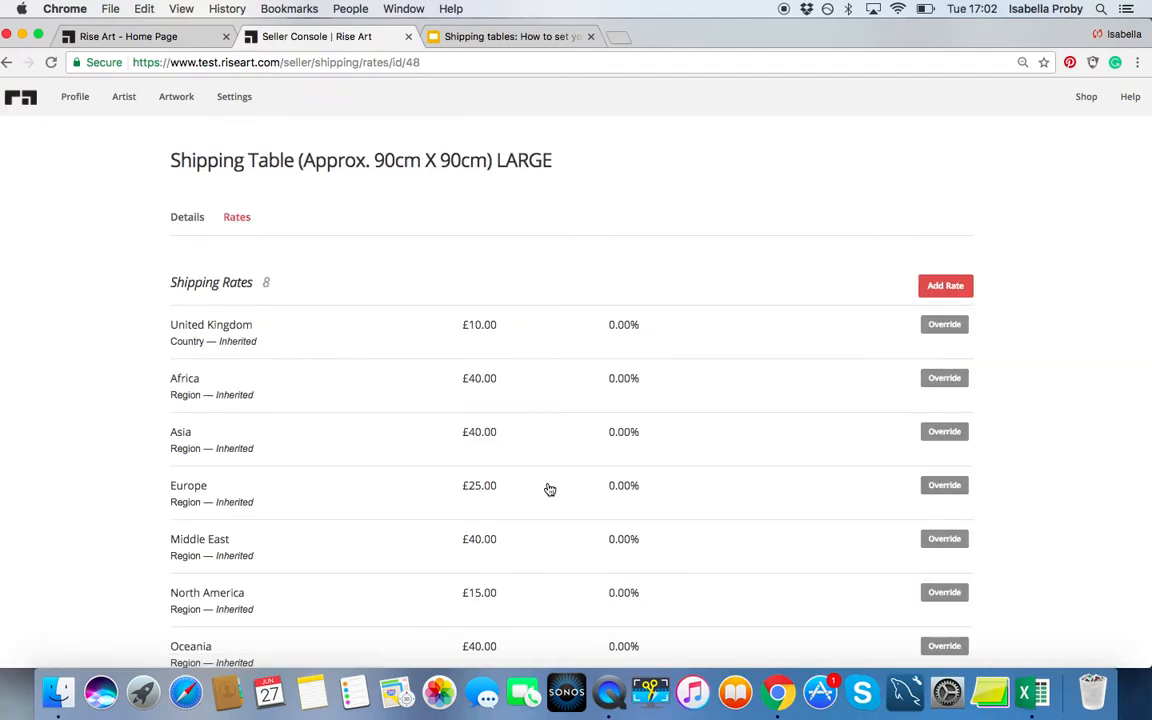
- Look over the table's inherited shipping rates and open uk.interparcel.com in a new browser tab
scroll(549, 489, "down", 3)
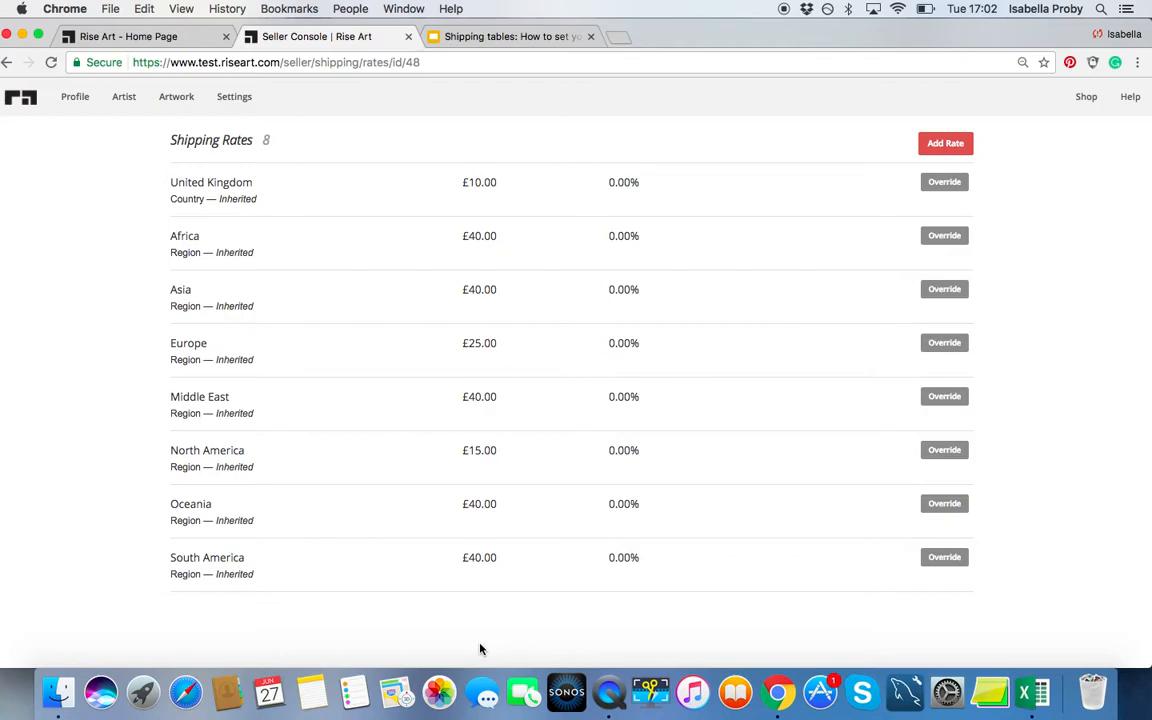
scroll(480, 649, "up", 2)
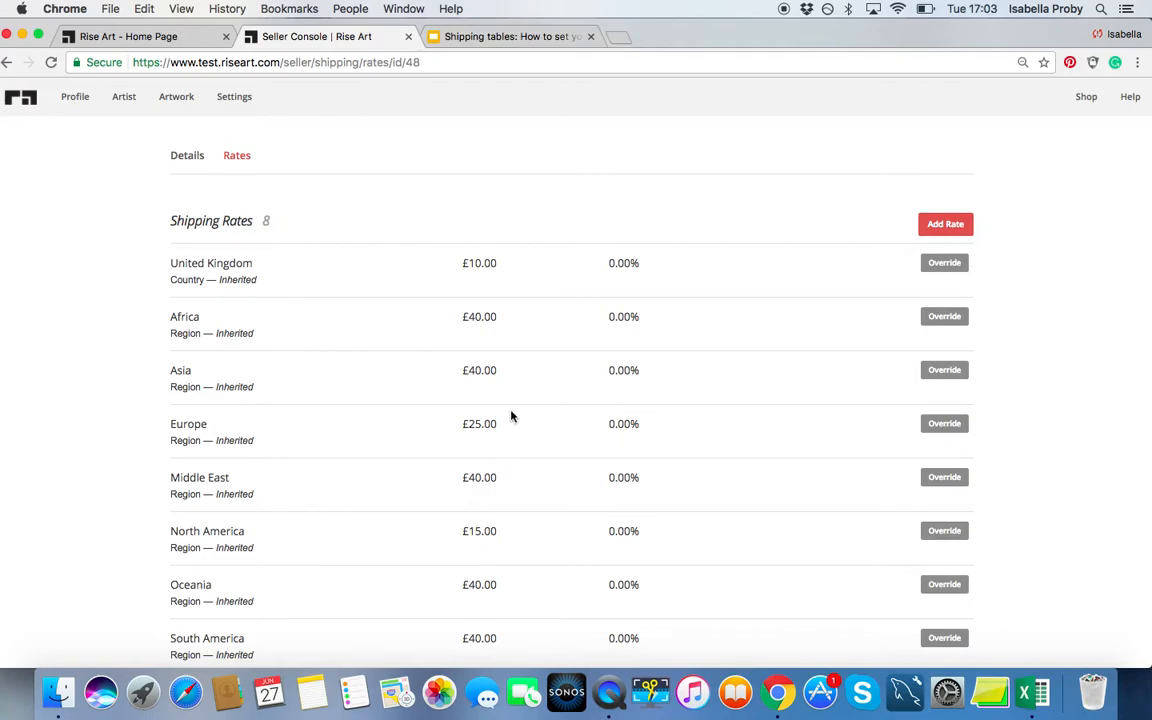
left_click(618, 37)
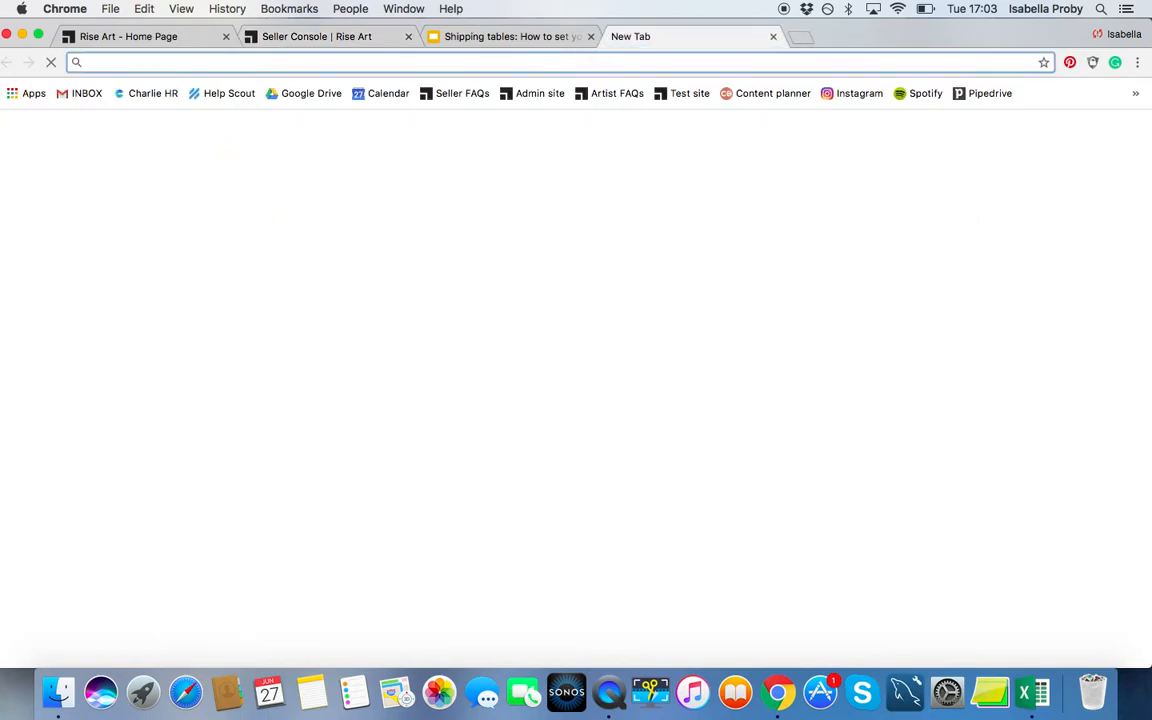
type("INTER")
key("Down")
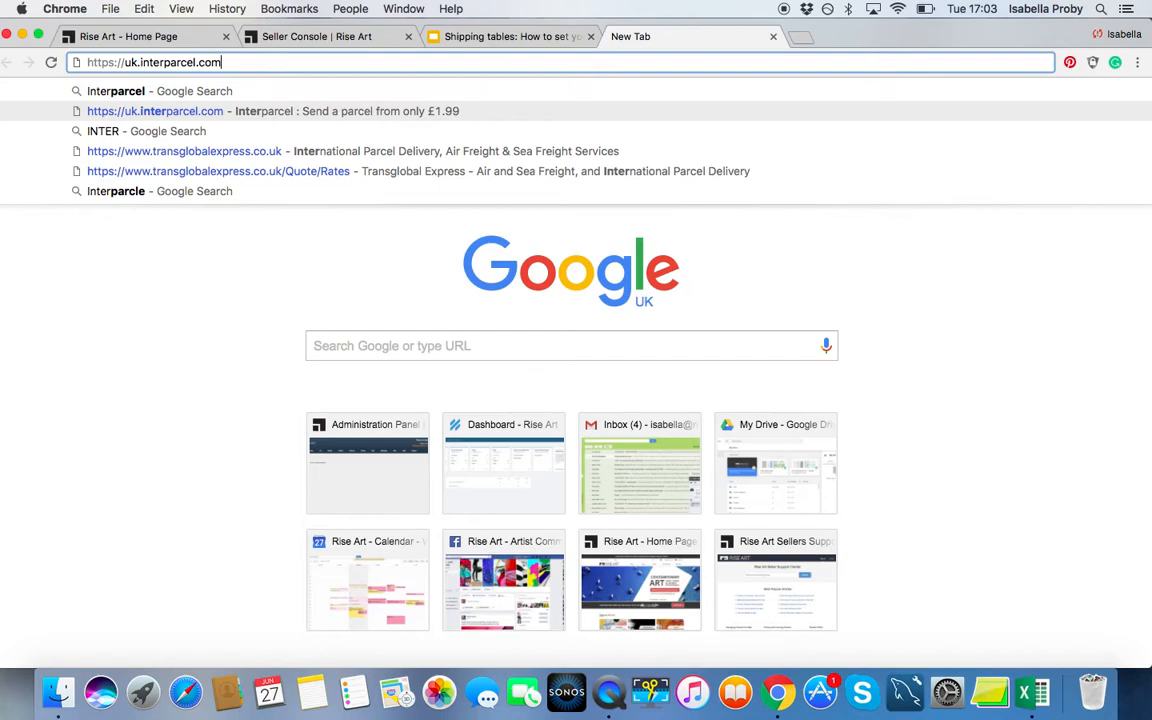
key("Return")
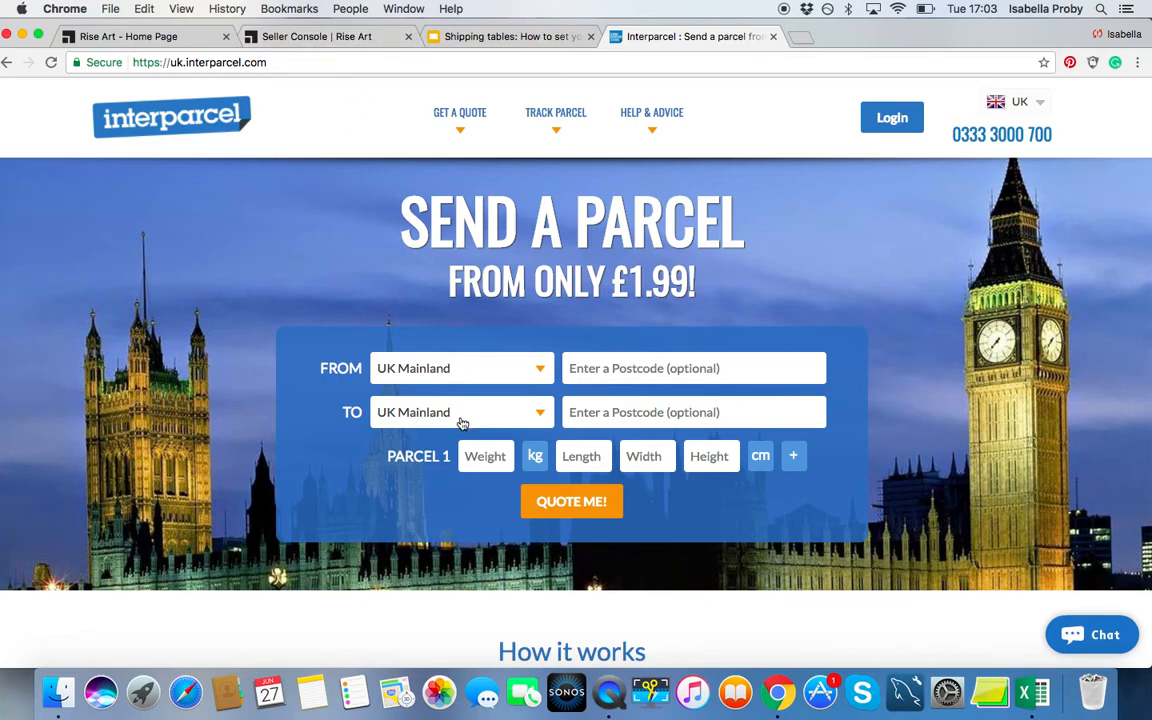
- Request a UK Mainland to UK Mainland courier quote for a 4 kg parcel measuring 95 x 95 x 5 cm
left_click(575, 458)
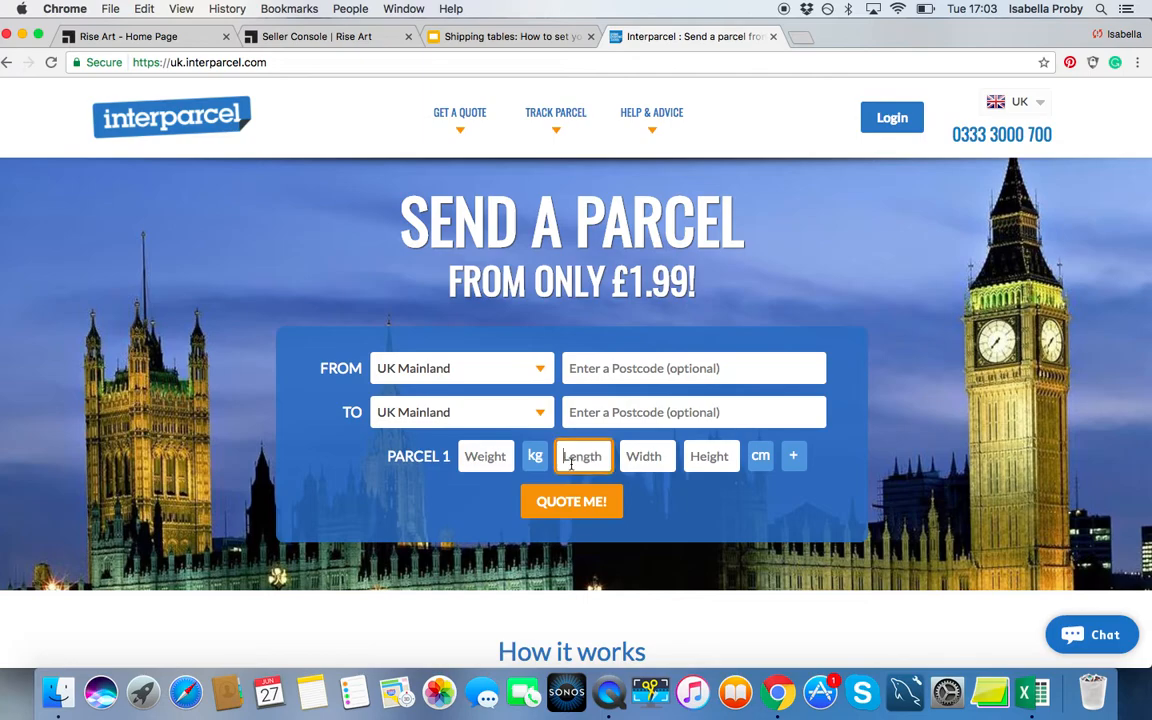
type("95")
left_click(653, 462)
type("95")
left_click(731, 463)
type("5")
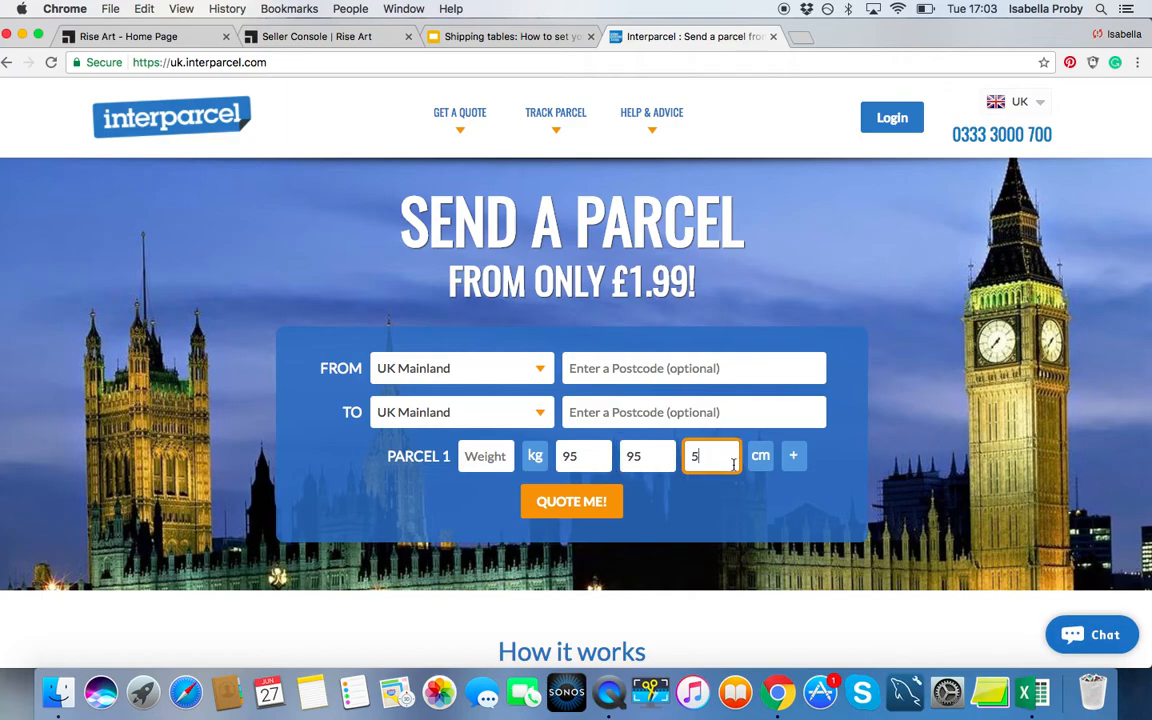
left_click(490, 460)
type("4")
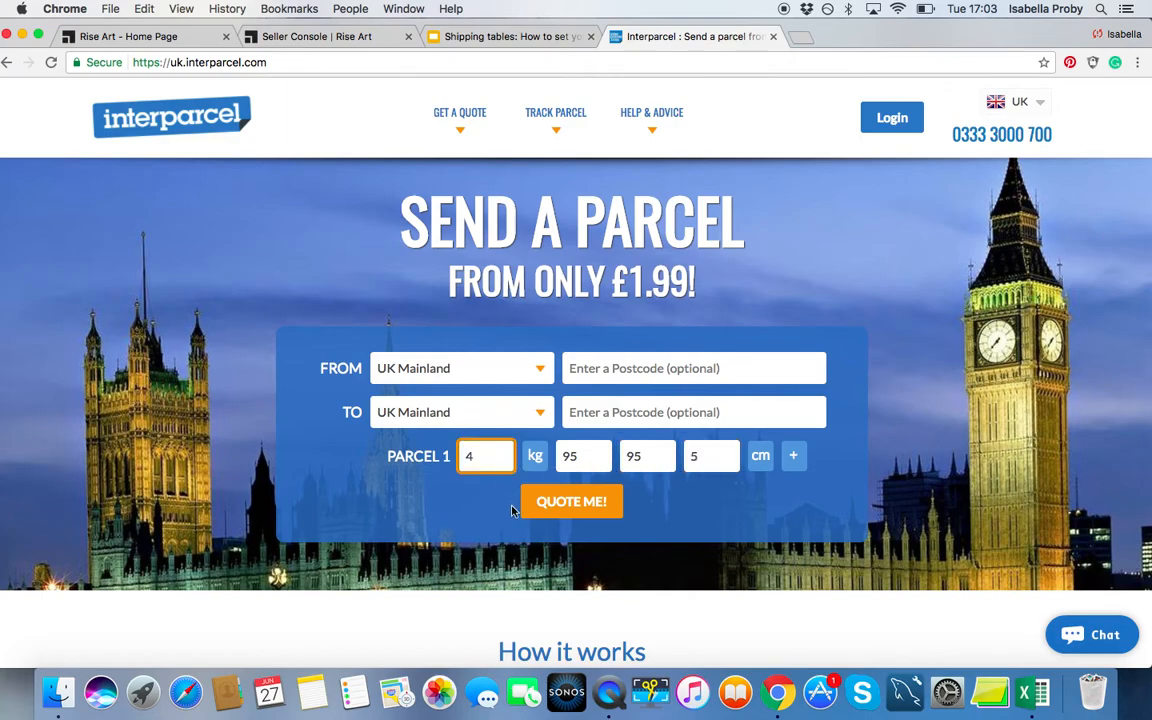
left_click(557, 503)
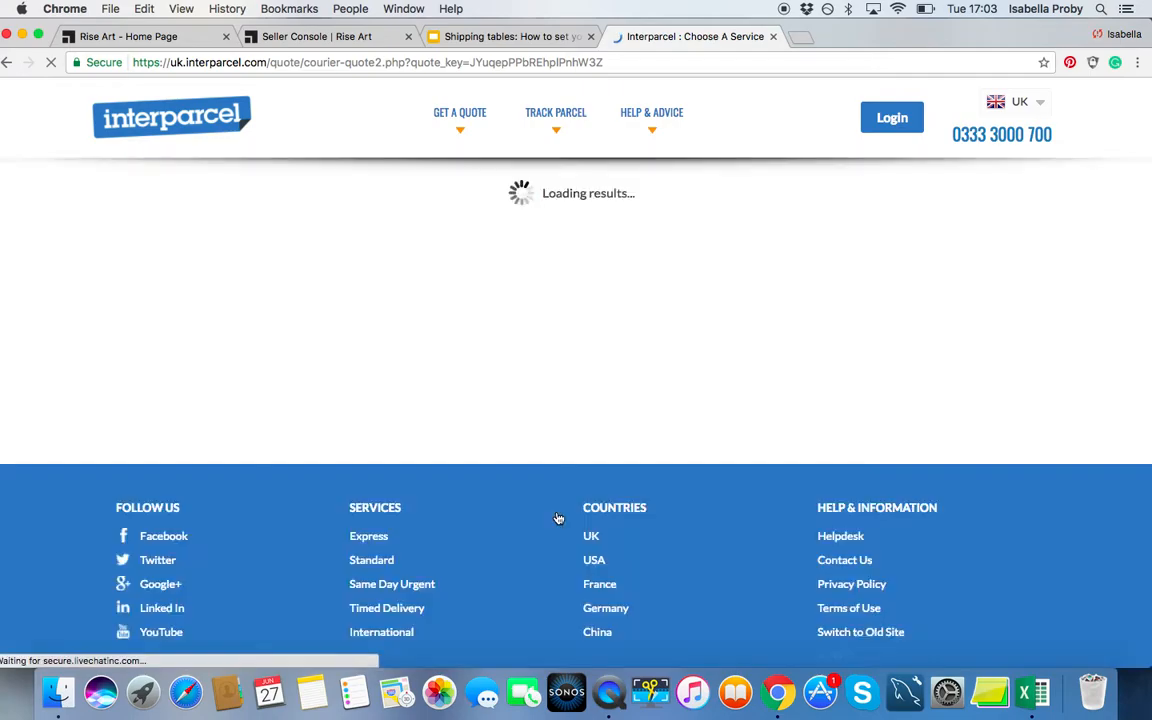
- Examine the courier quotes, comparing the drop-off and timed delivery services and their prices
scroll(558, 518, "down", 3)
scroll(558, 518, "down", 10)
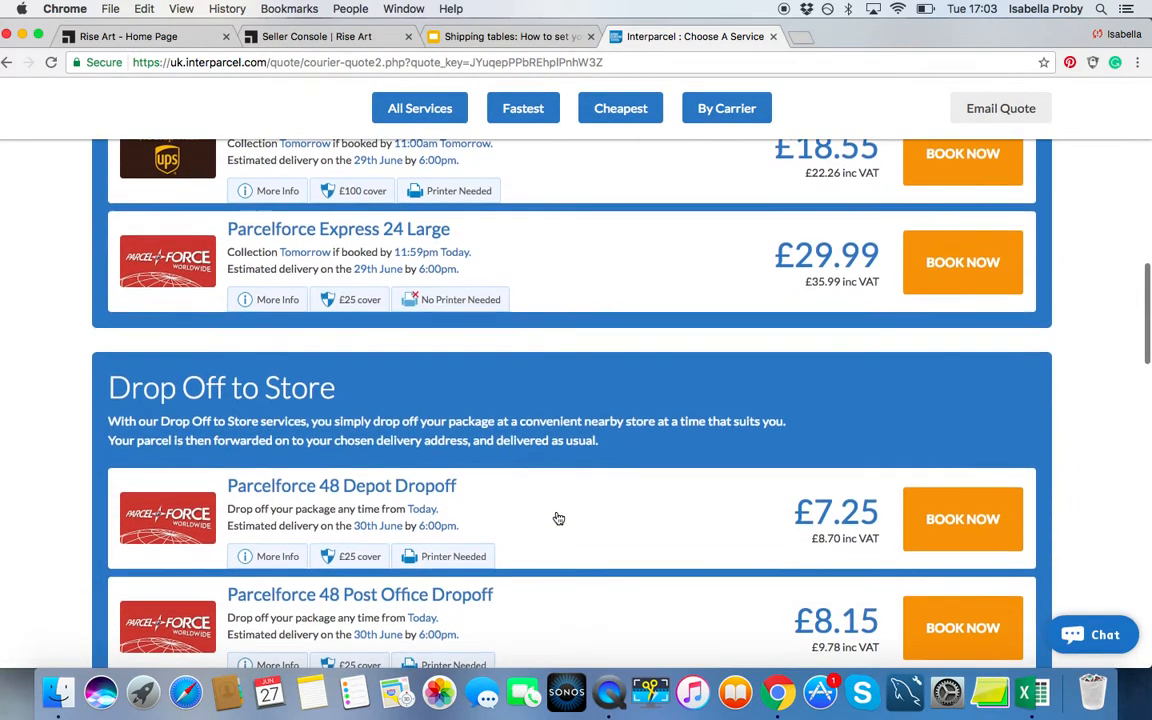
scroll(558, 518, "down", 6)
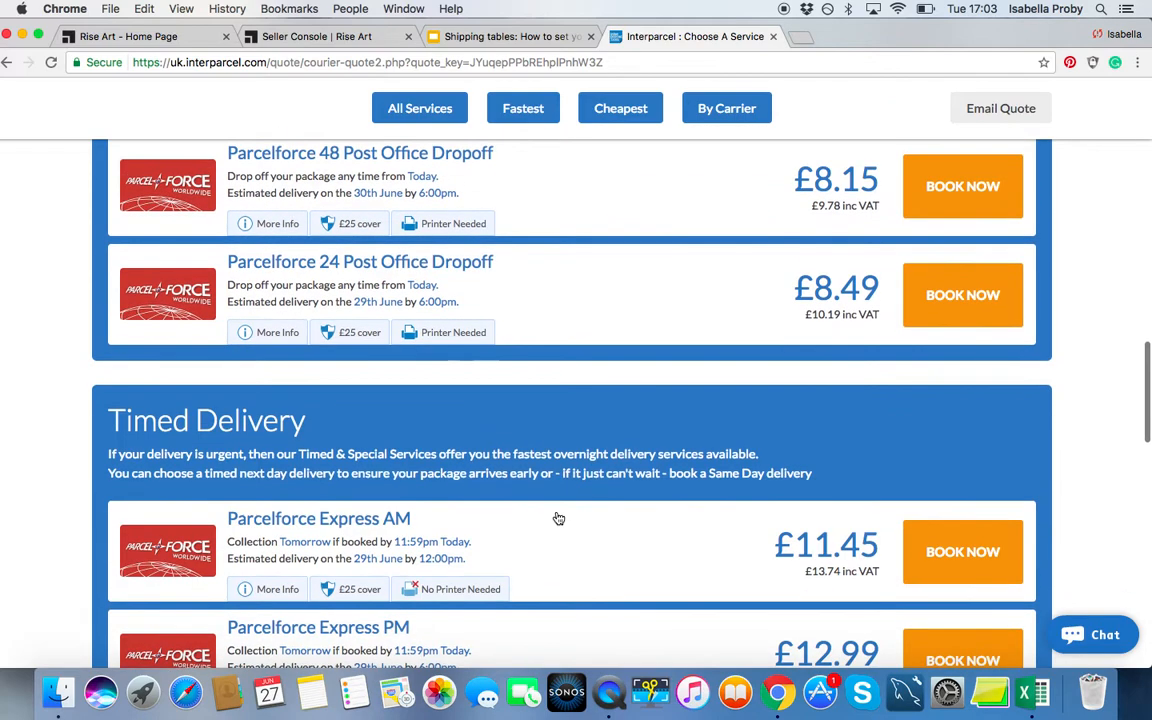
scroll(558, 518, "down", 2)
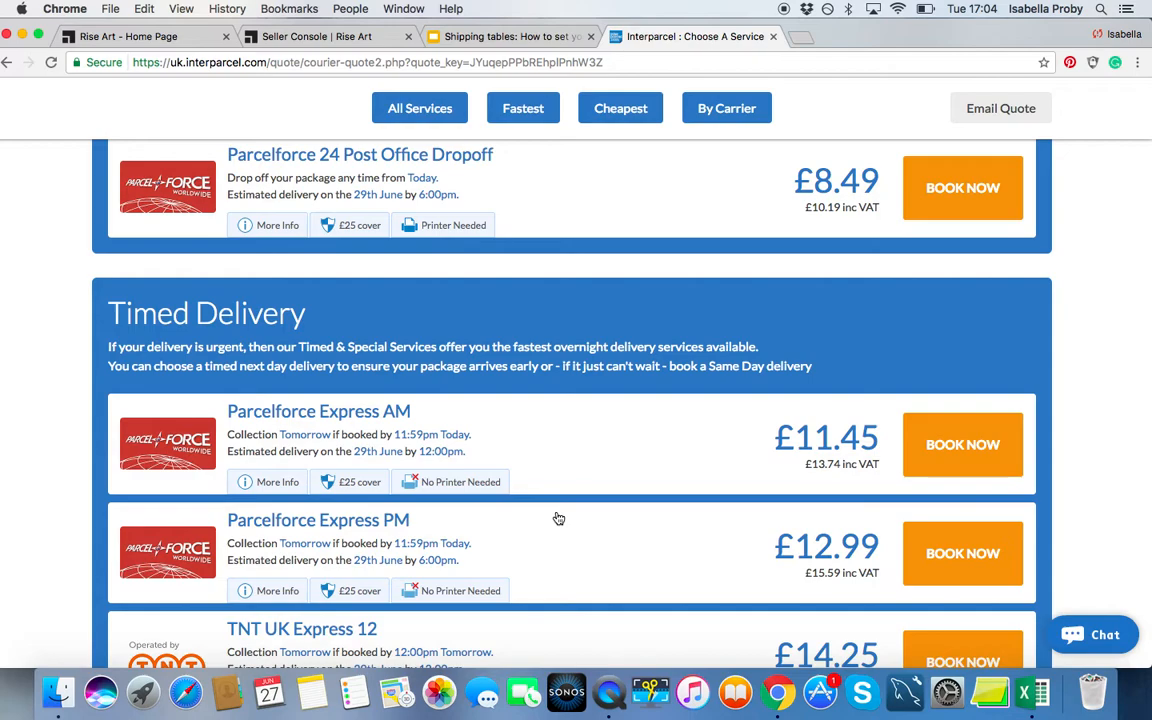
scroll(558, 518, "down", 5)
scroll(558, 518, "down", 5)
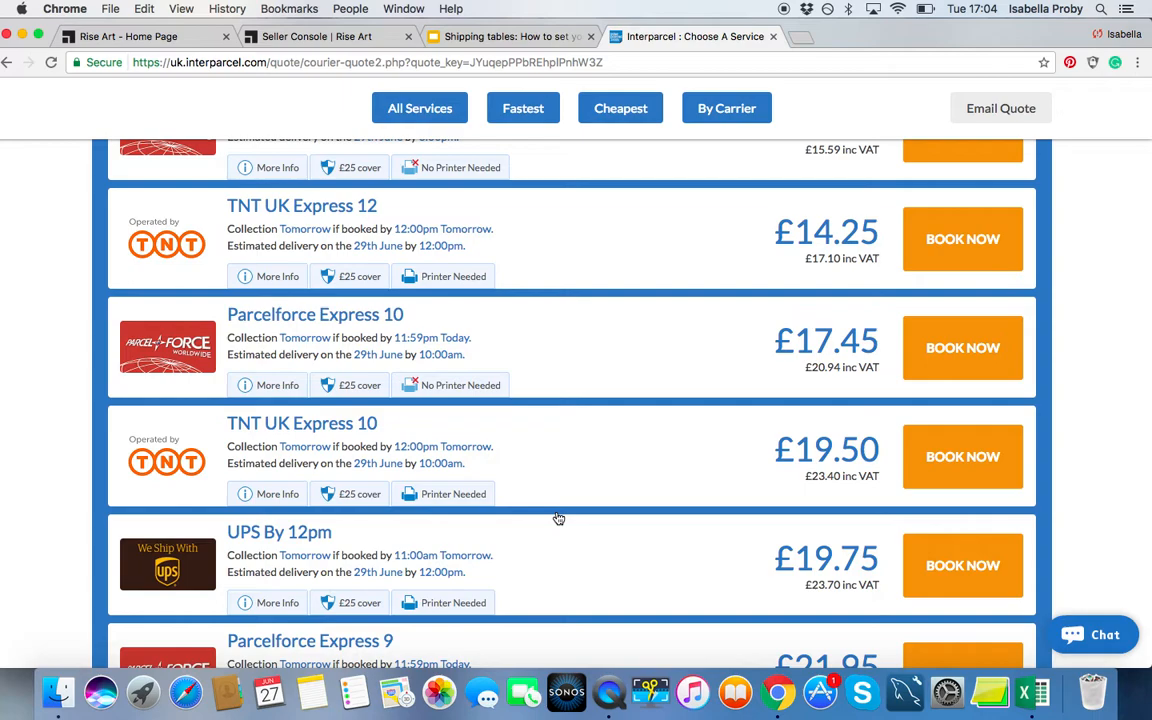
scroll(559, 519, "down", 10)
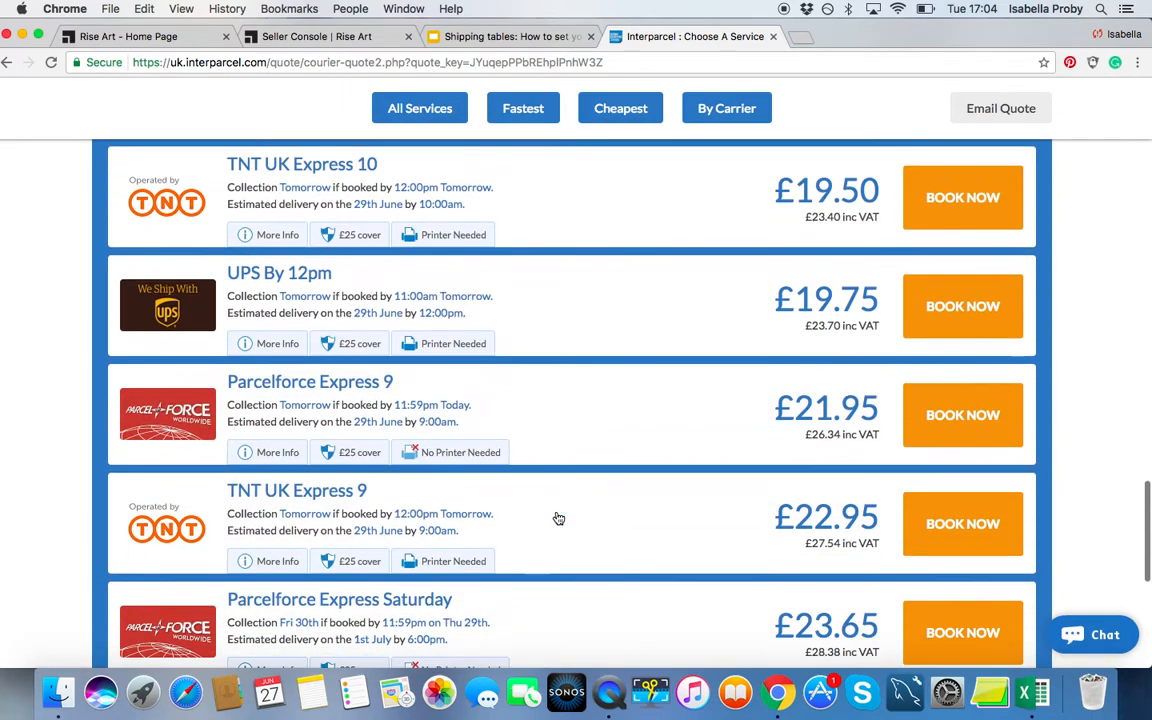
scroll(559, 519, "up", 10)
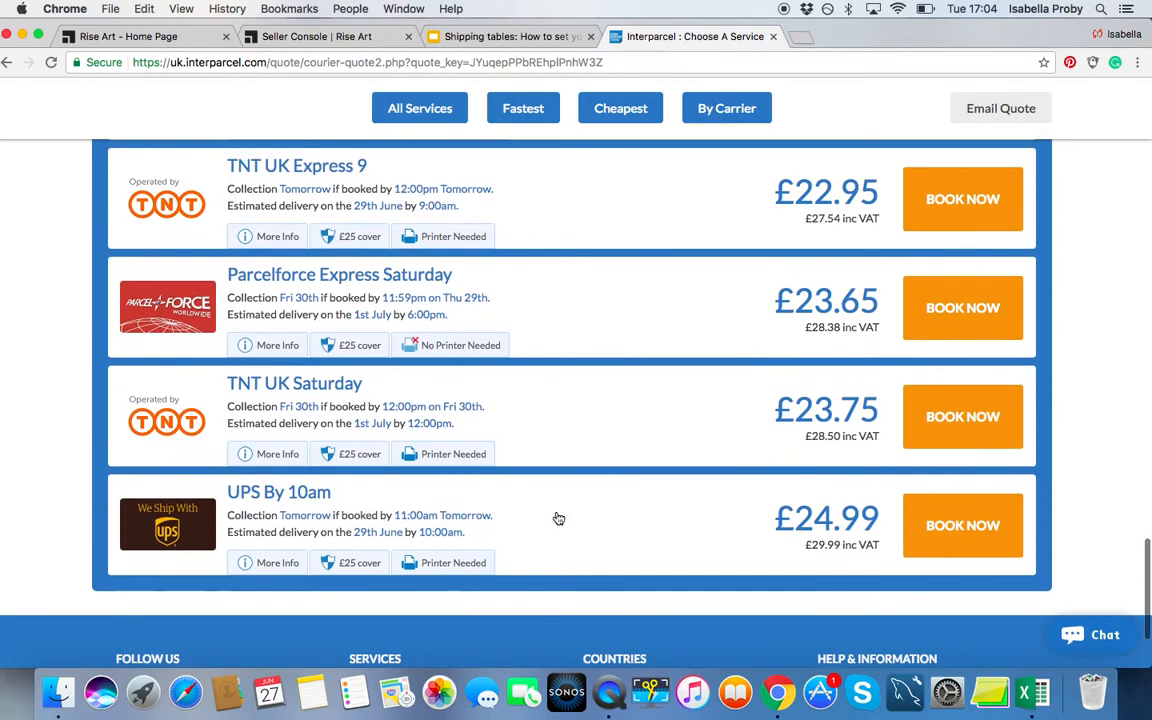
scroll(559, 519, "up", 10)
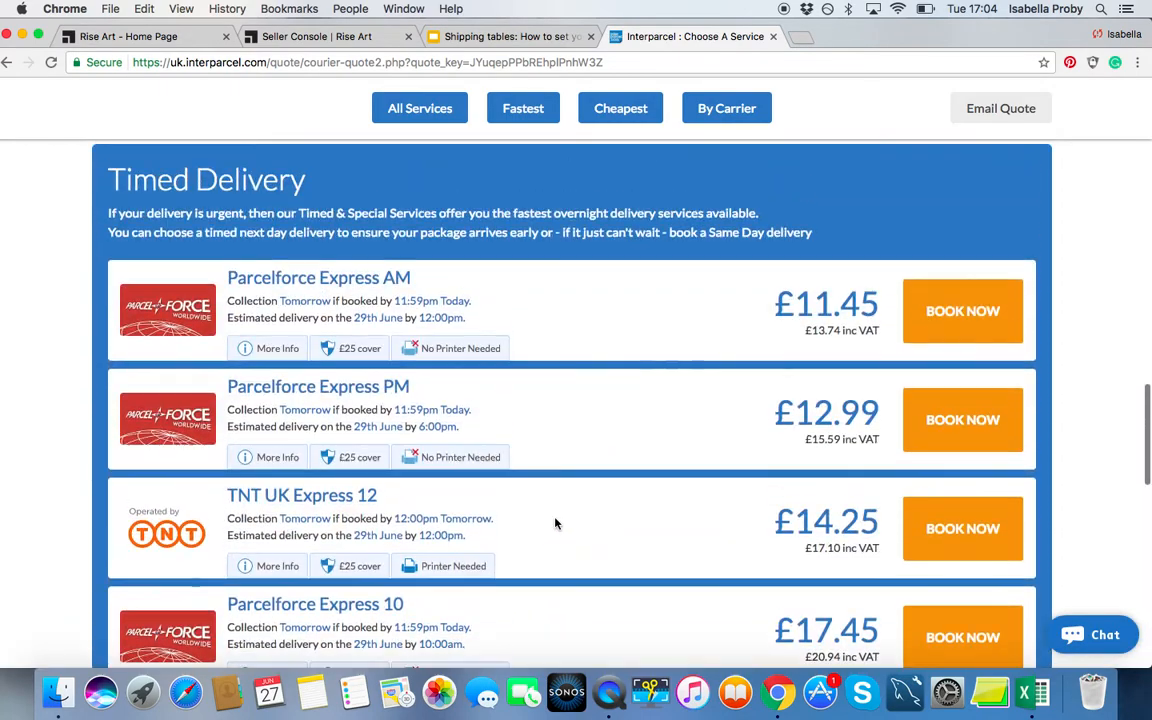
scroll(556, 522, "down", 10)
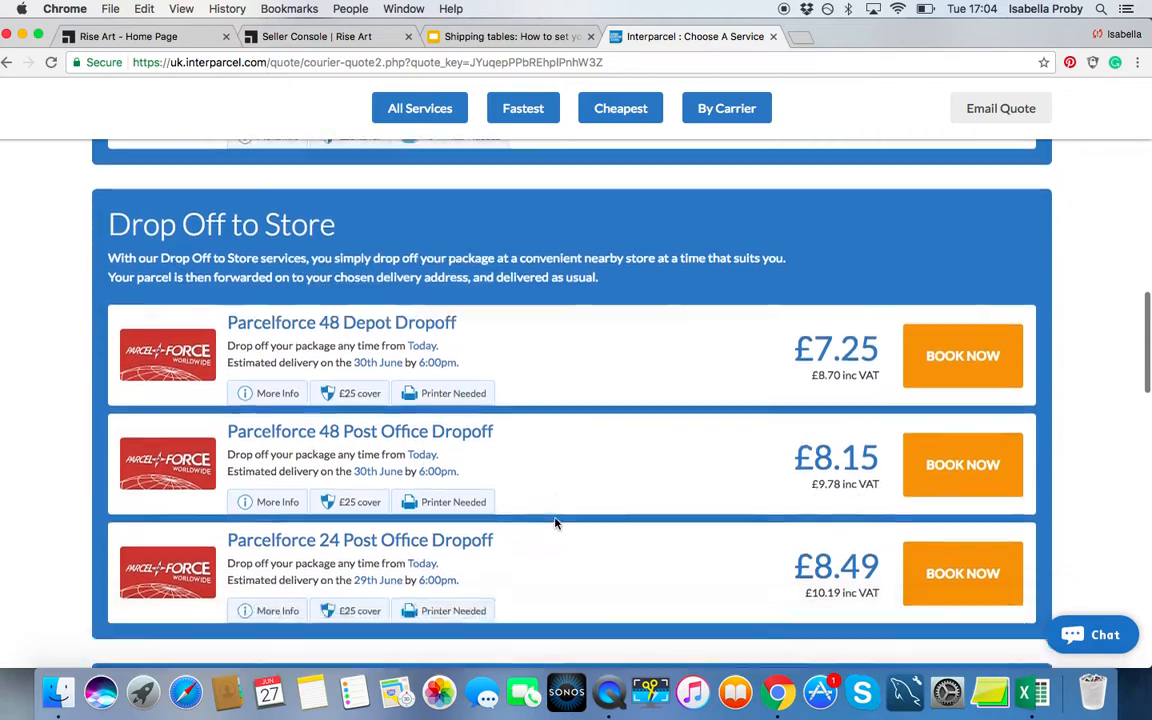
scroll(556, 522, "down", 1)
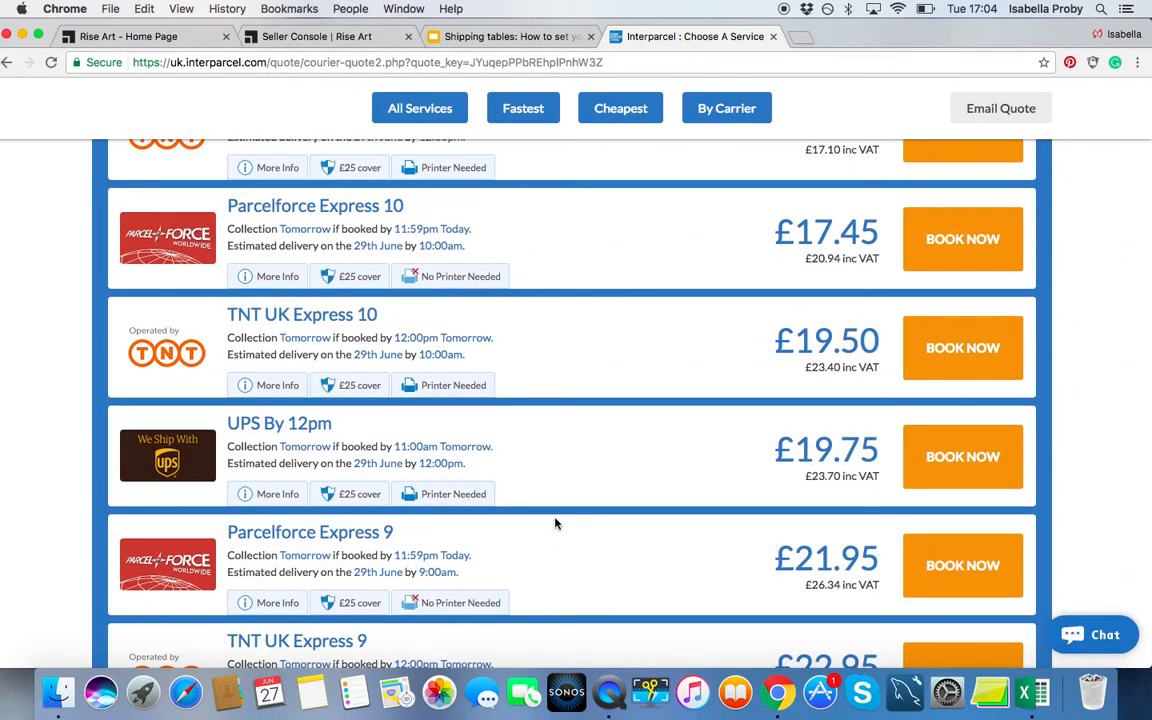
scroll(556, 522, "down", 5)
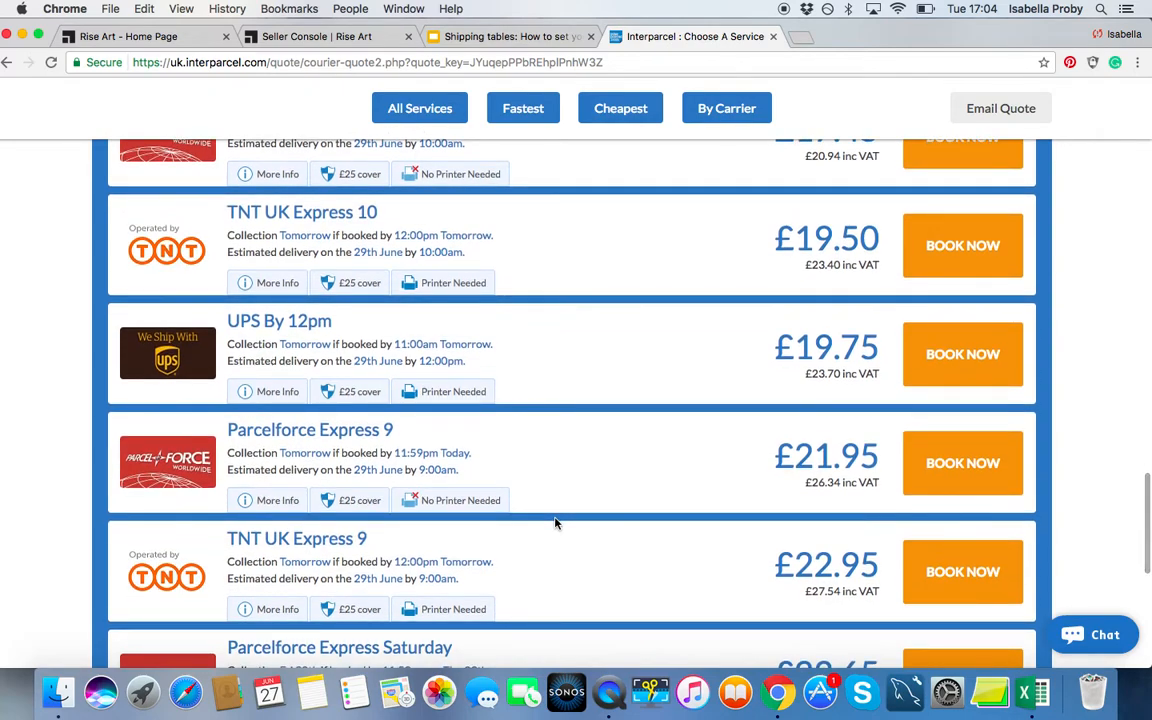
scroll(556, 522, "down", 3)
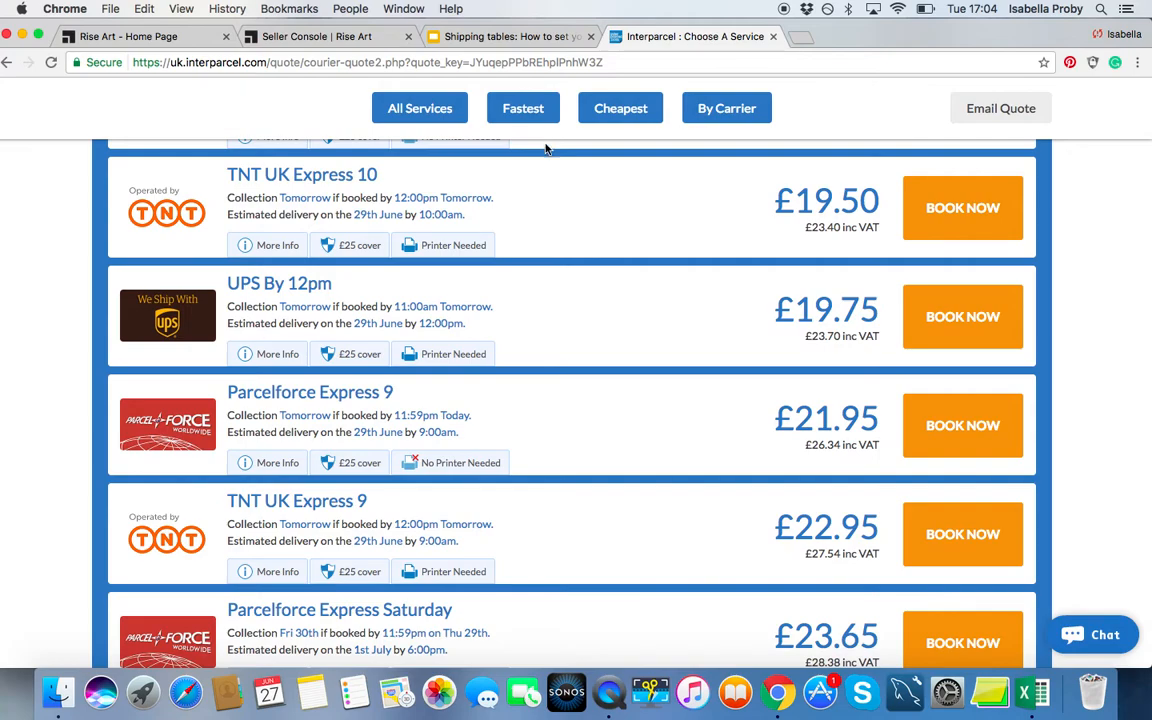
scroll(560, 327, "down", 5)
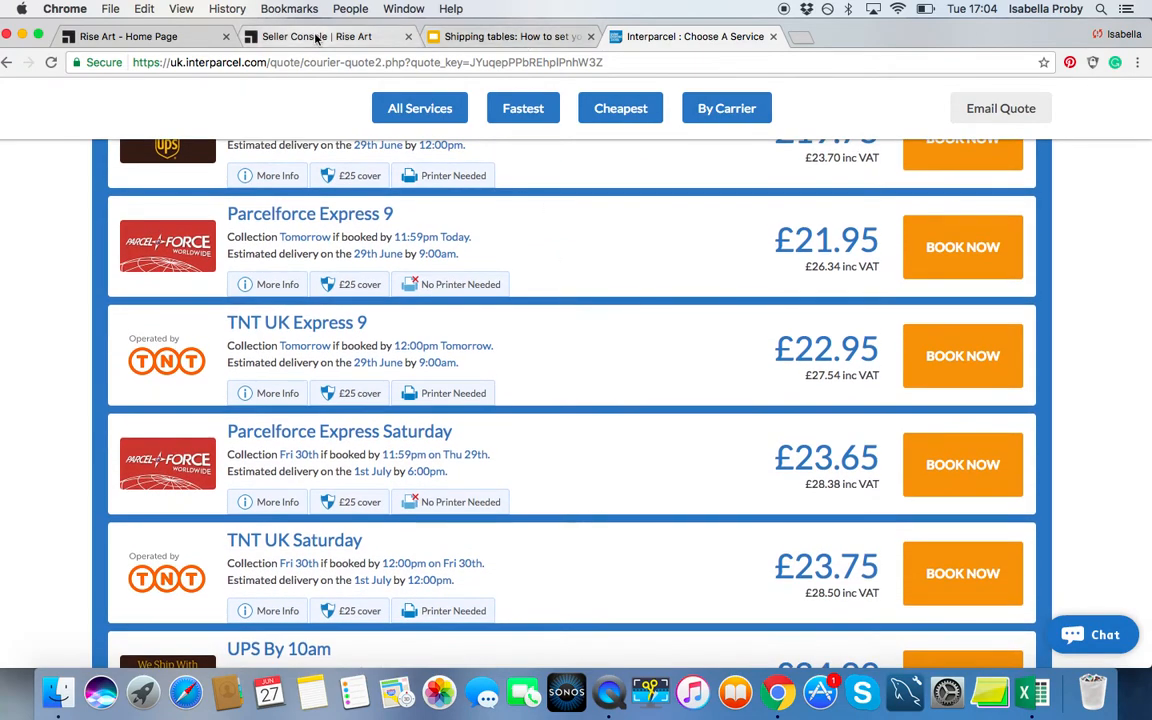
- Return to the Rise Art shipping rates and override the United Kingdom rate with a £15 base charge, saving it
left_click(317, 37)
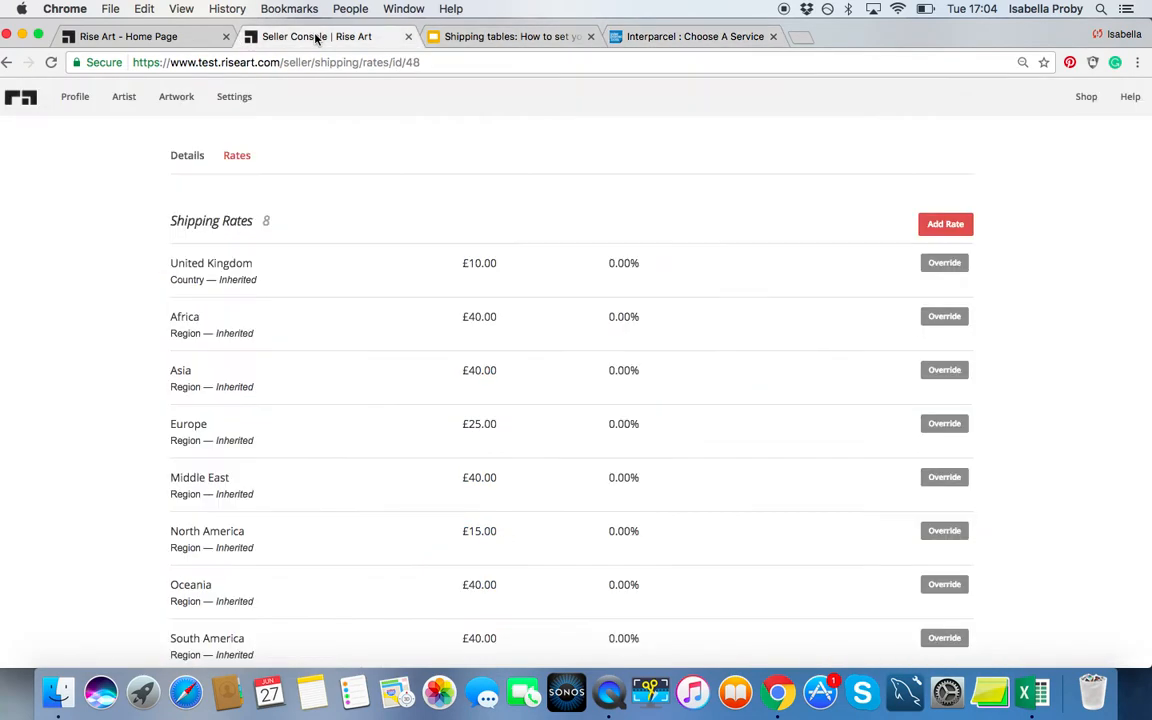
left_click(944, 265)
left_click_drag(411, 337, 352, 335)
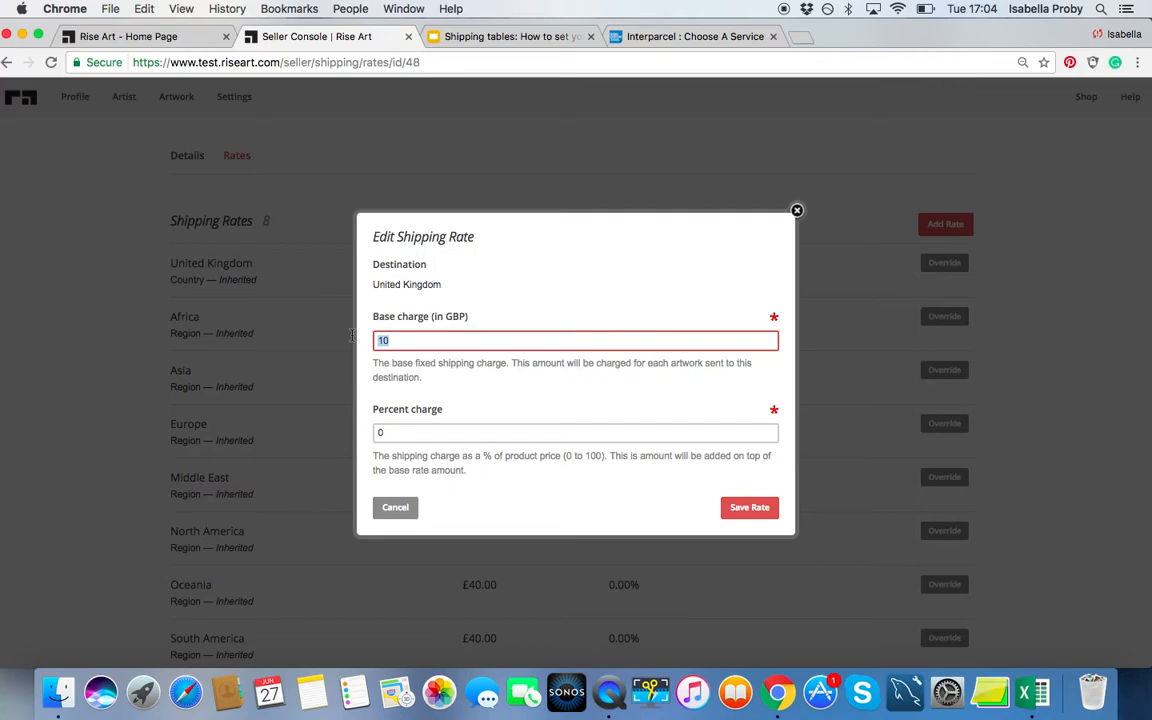
type("15")
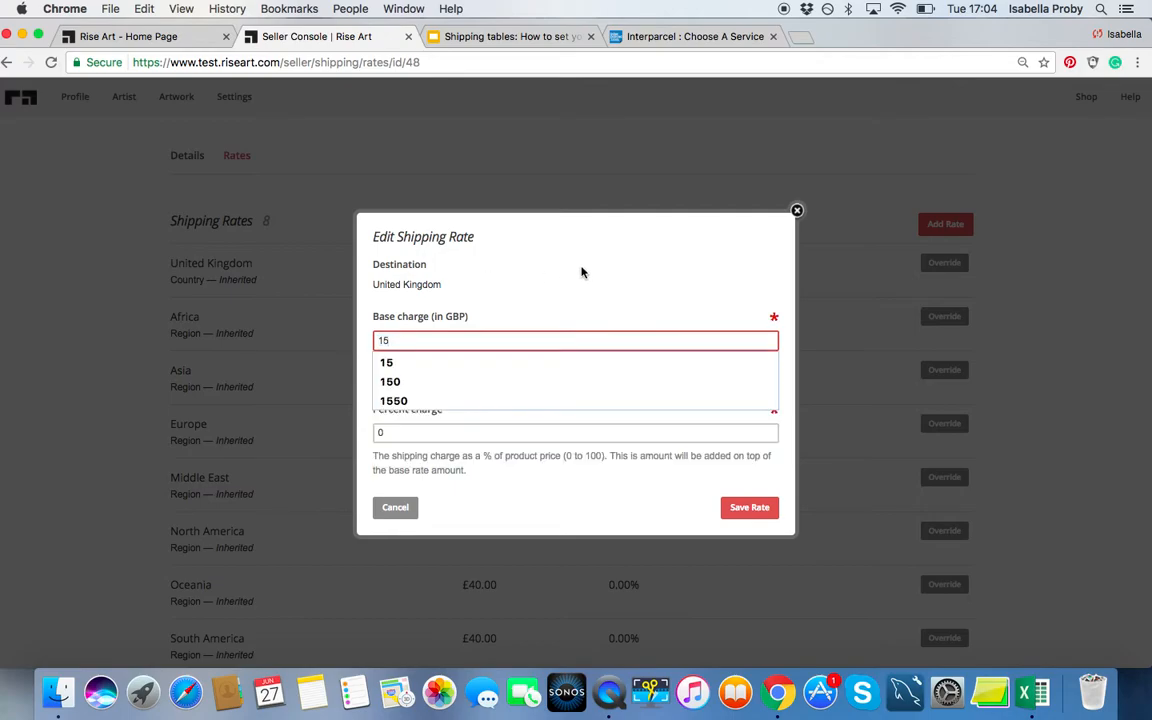
left_click(760, 510)
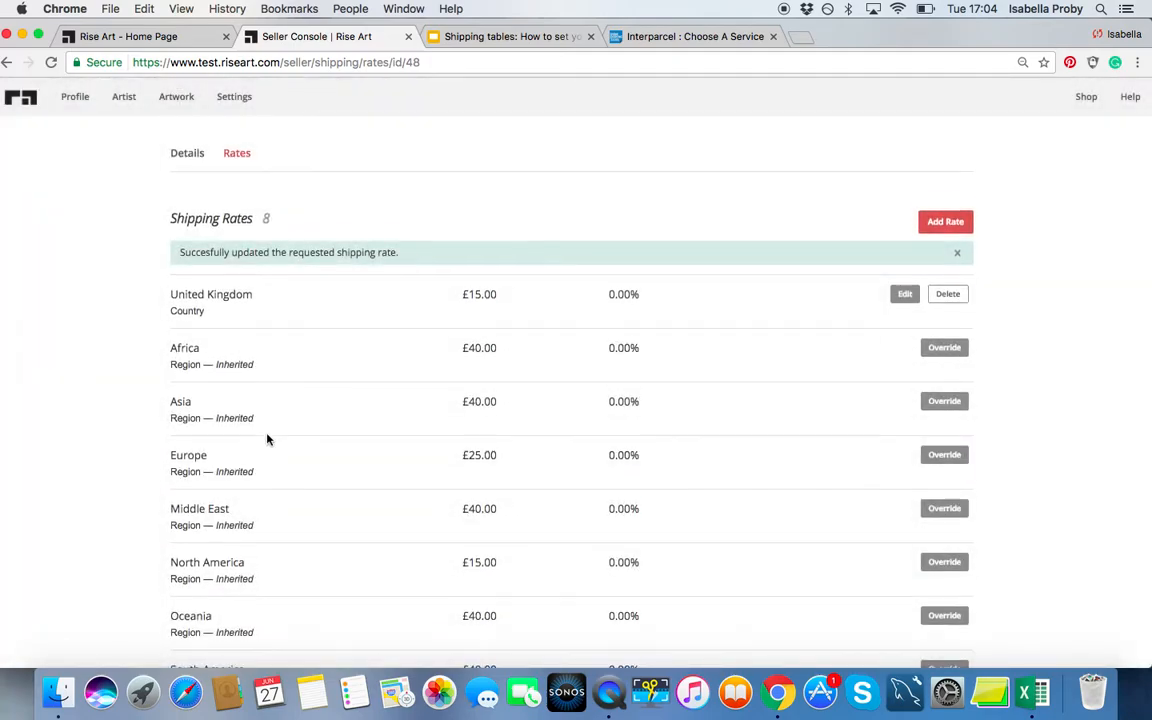
- Open the Europe rate override, and get and review an Interparcel quote from UK Mainland to France for the same 4 kg parcel
scroll(267, 437, "down", 2)
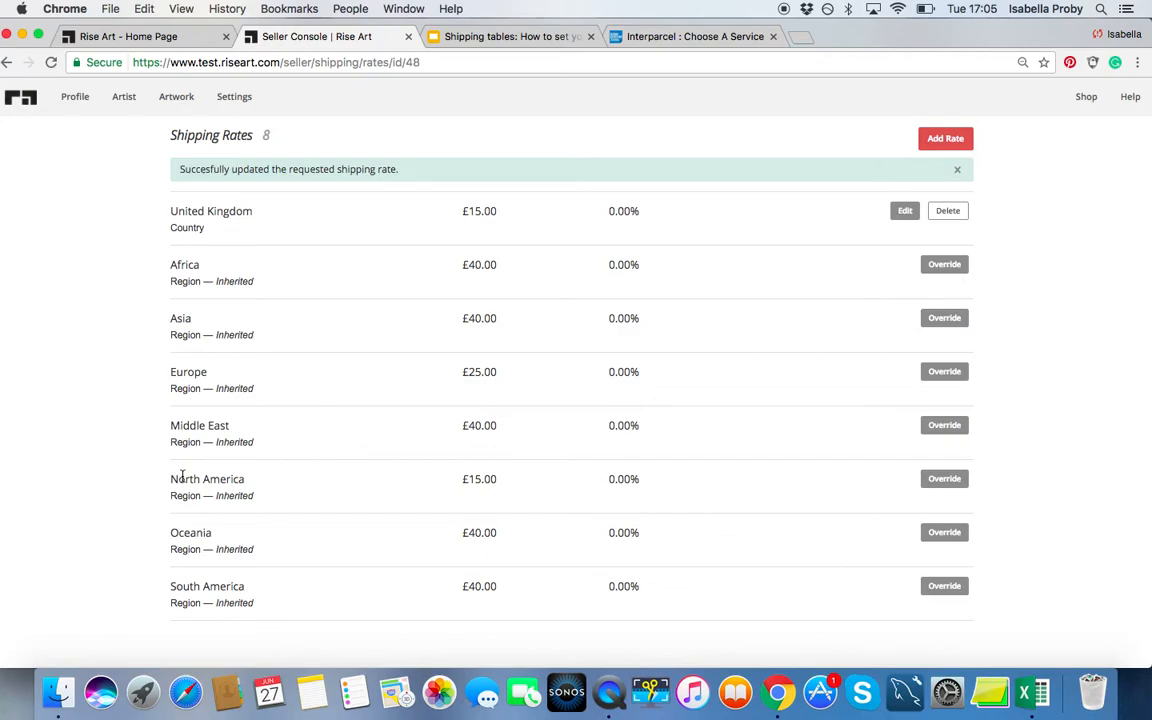
left_click(947, 374)
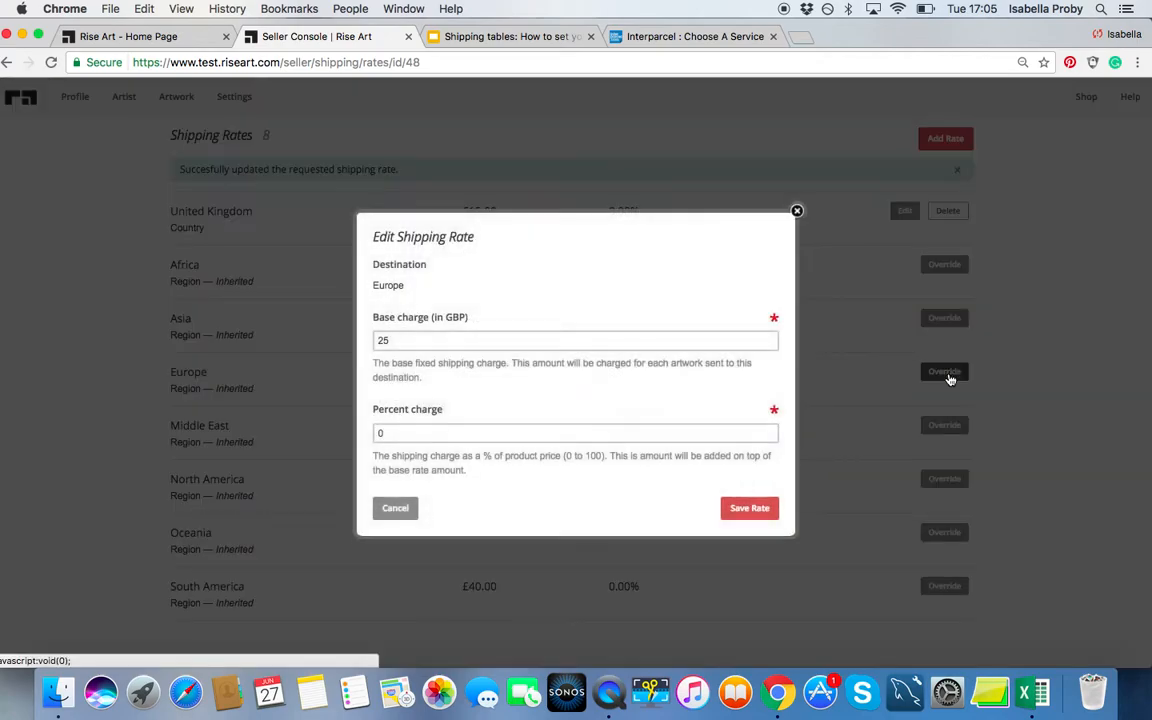
left_click(650, 36)
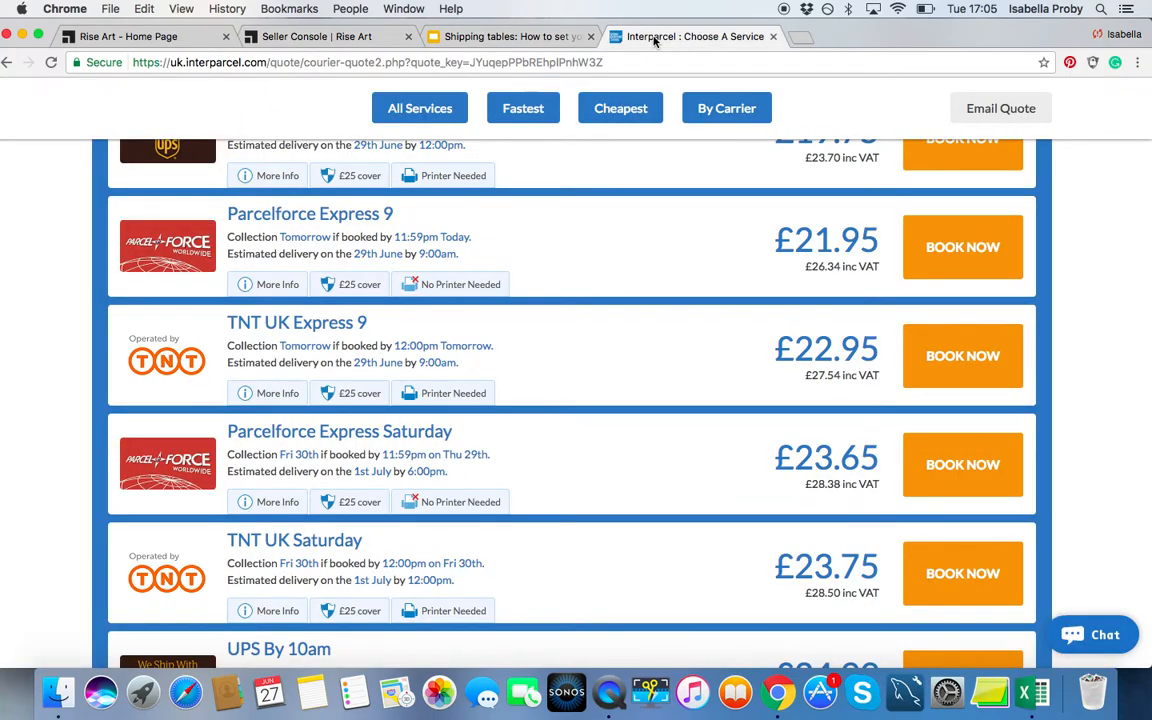
left_click(7, 62)
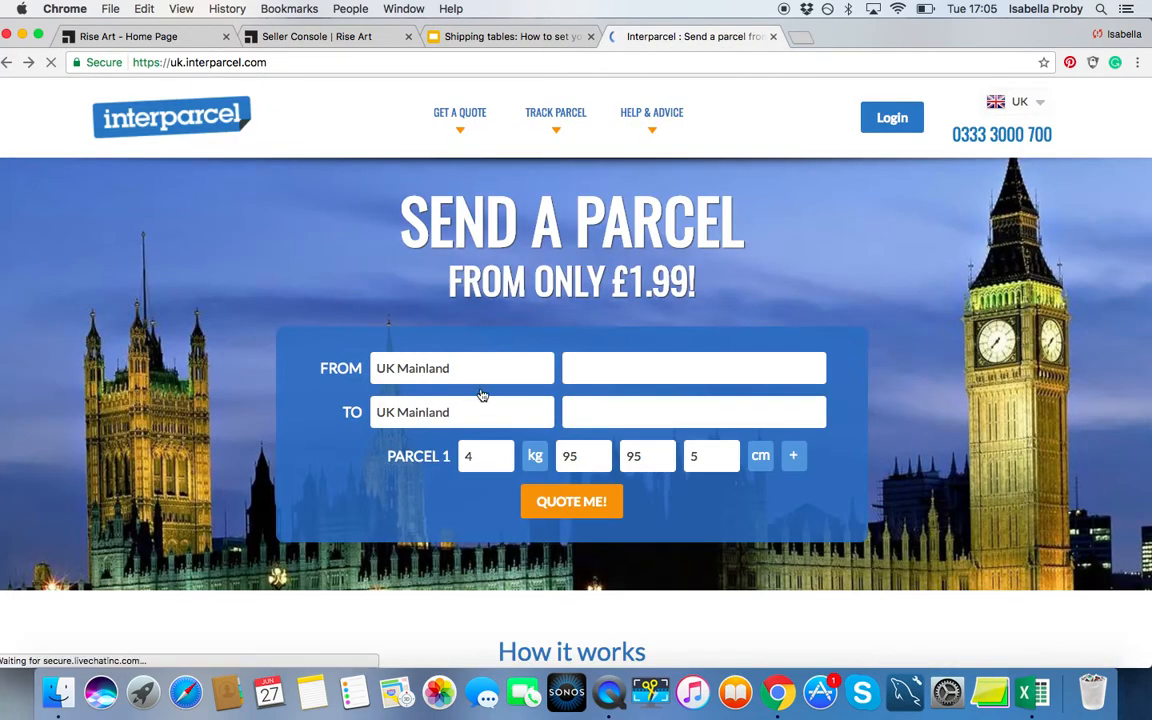
left_click(471, 419)
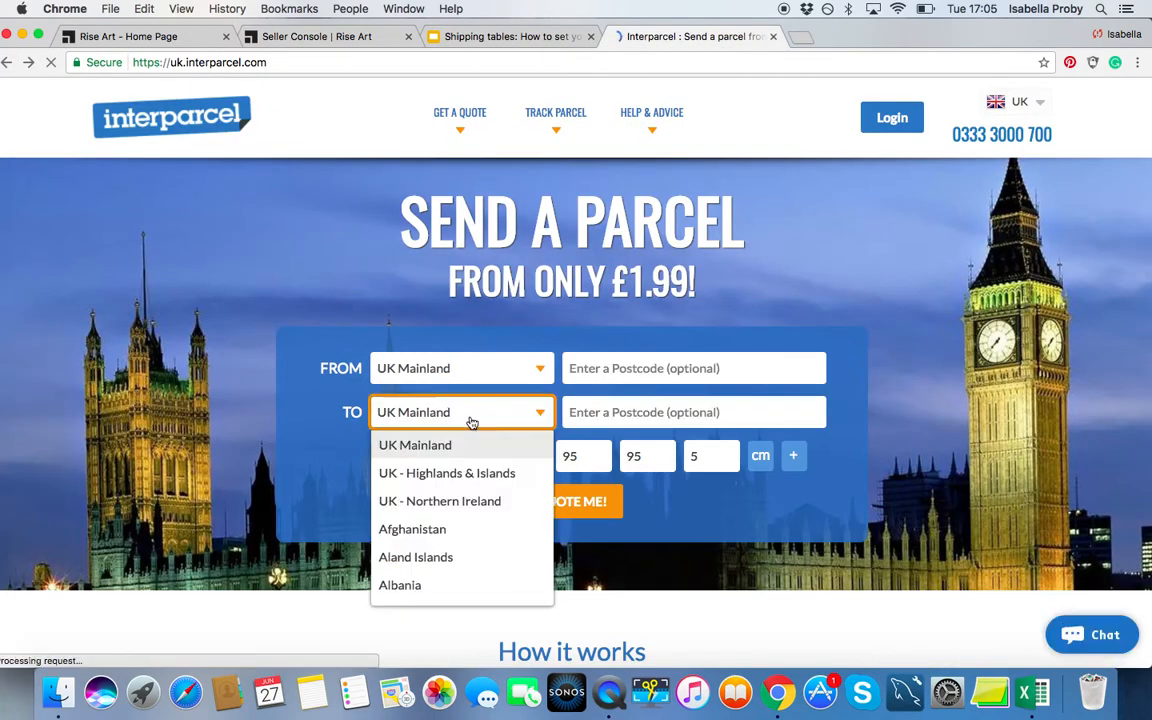
type("f")
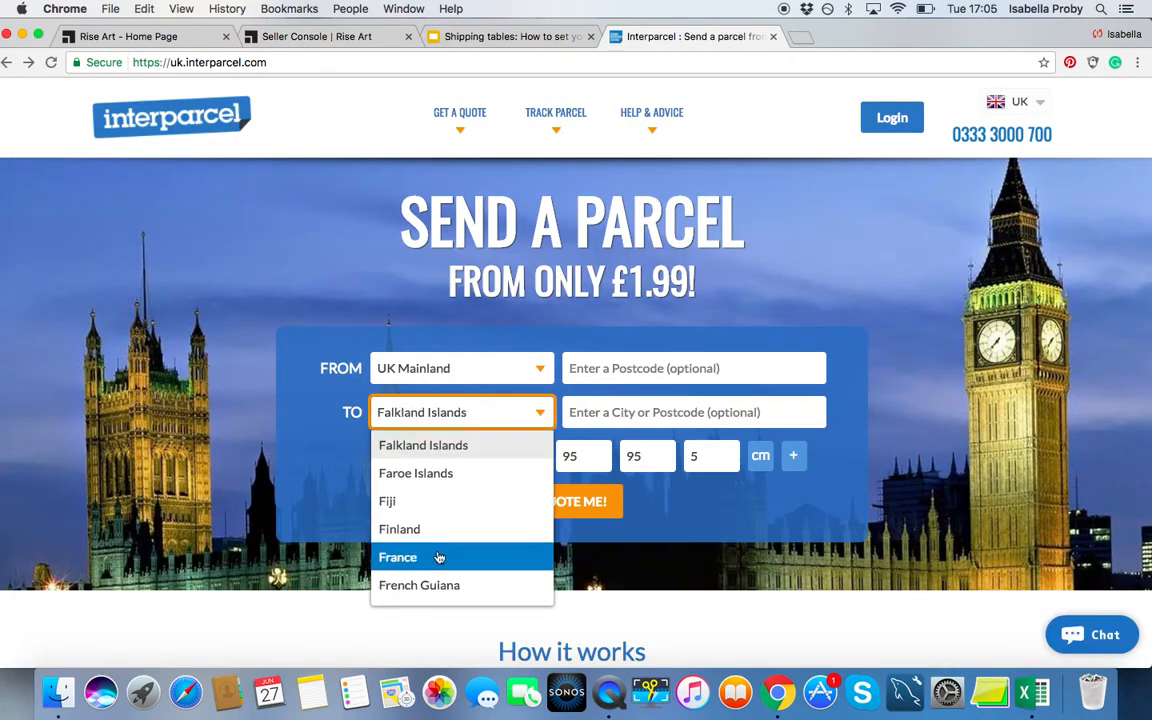
left_click(438, 556)
left_click(591, 504)
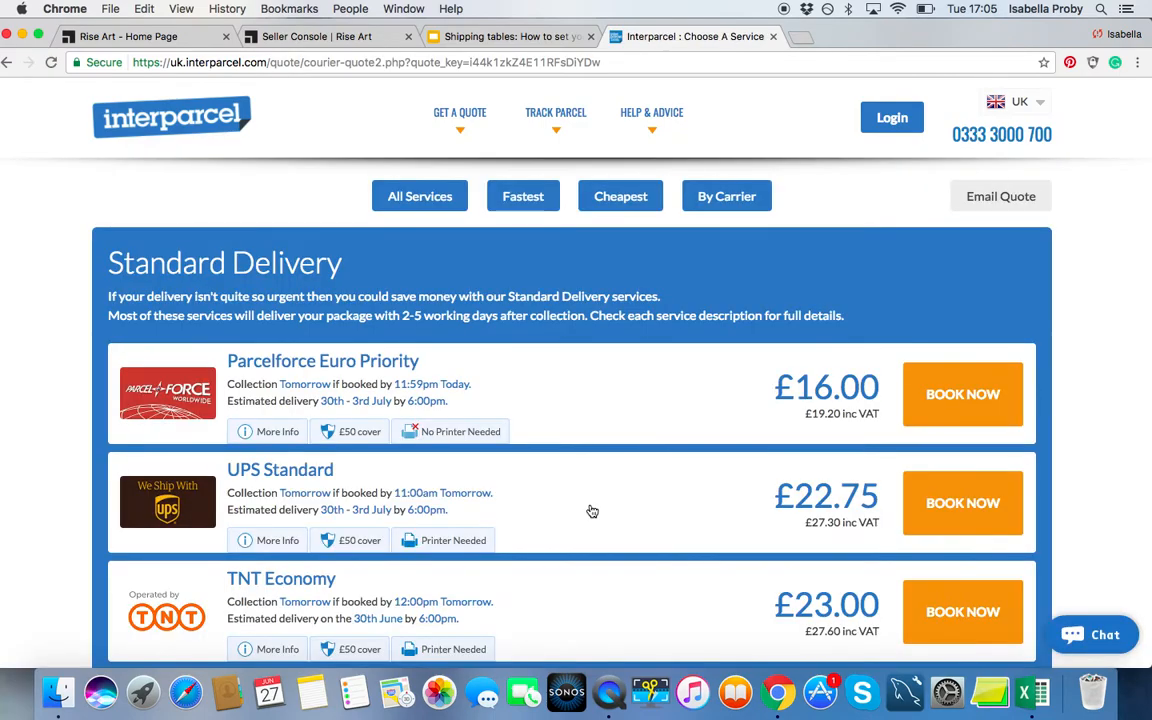
scroll(591, 511, "down", 5)
scroll(591, 511, "down", 10)
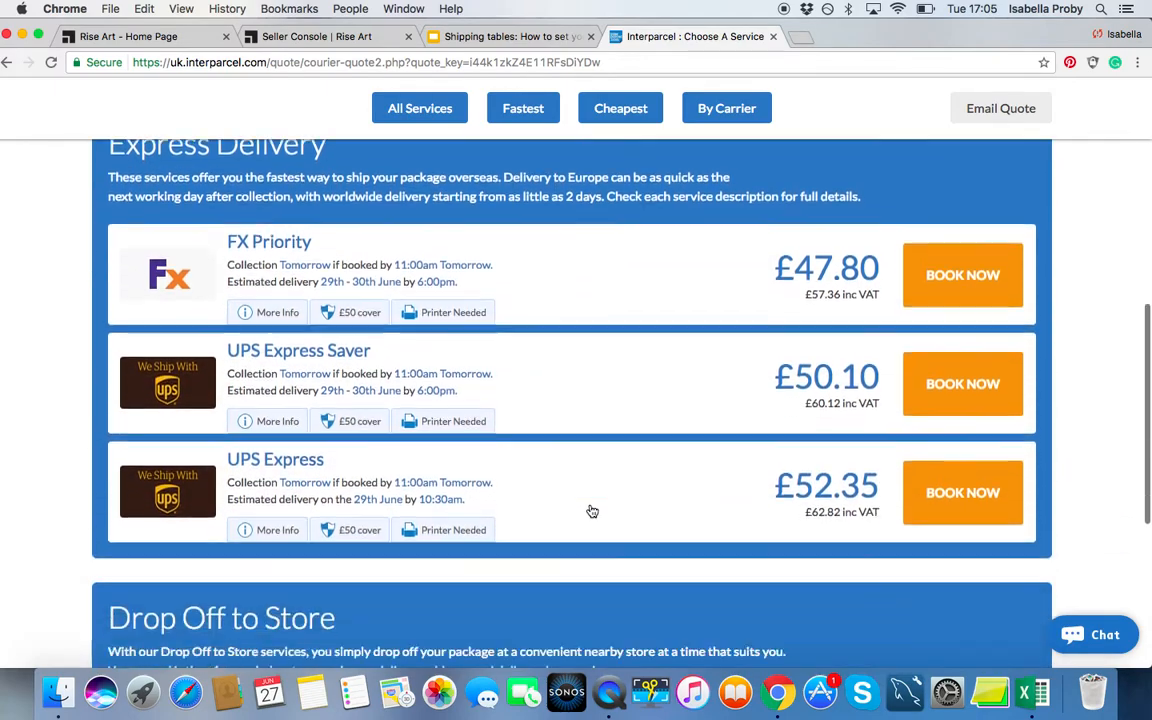
scroll(591, 511, "up", 10)
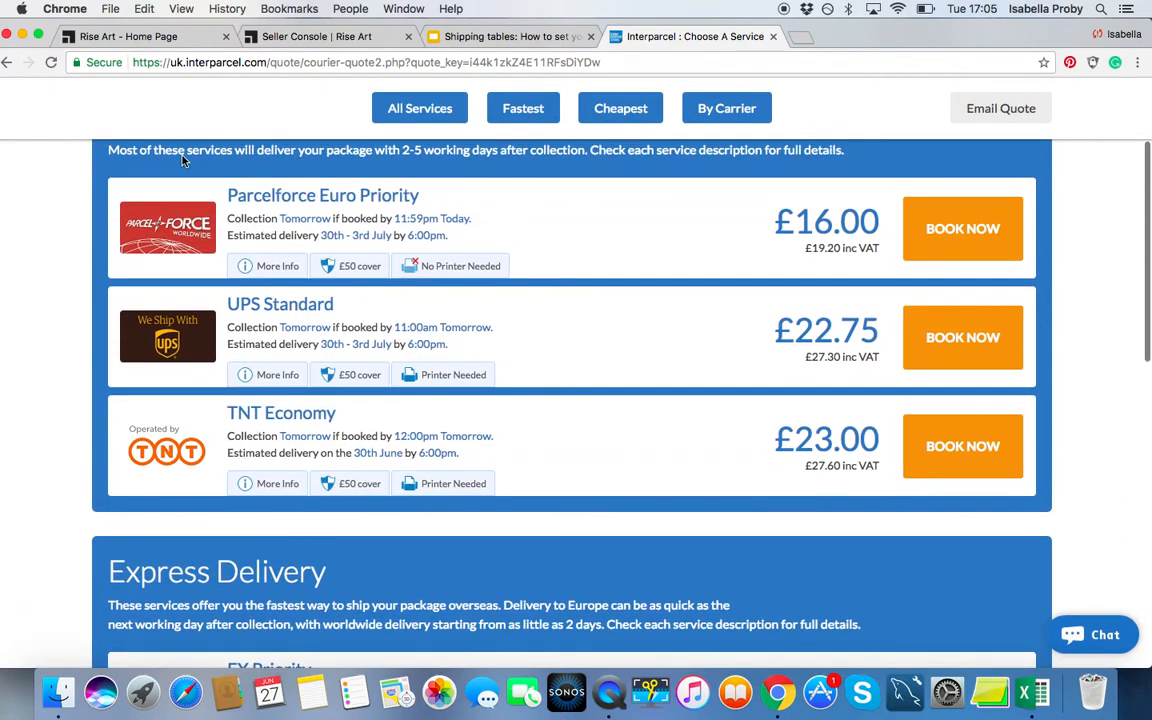
- Request a quote for the same parcel to Germany and compare its standard, express and drop-off prices
left_click(7, 62)
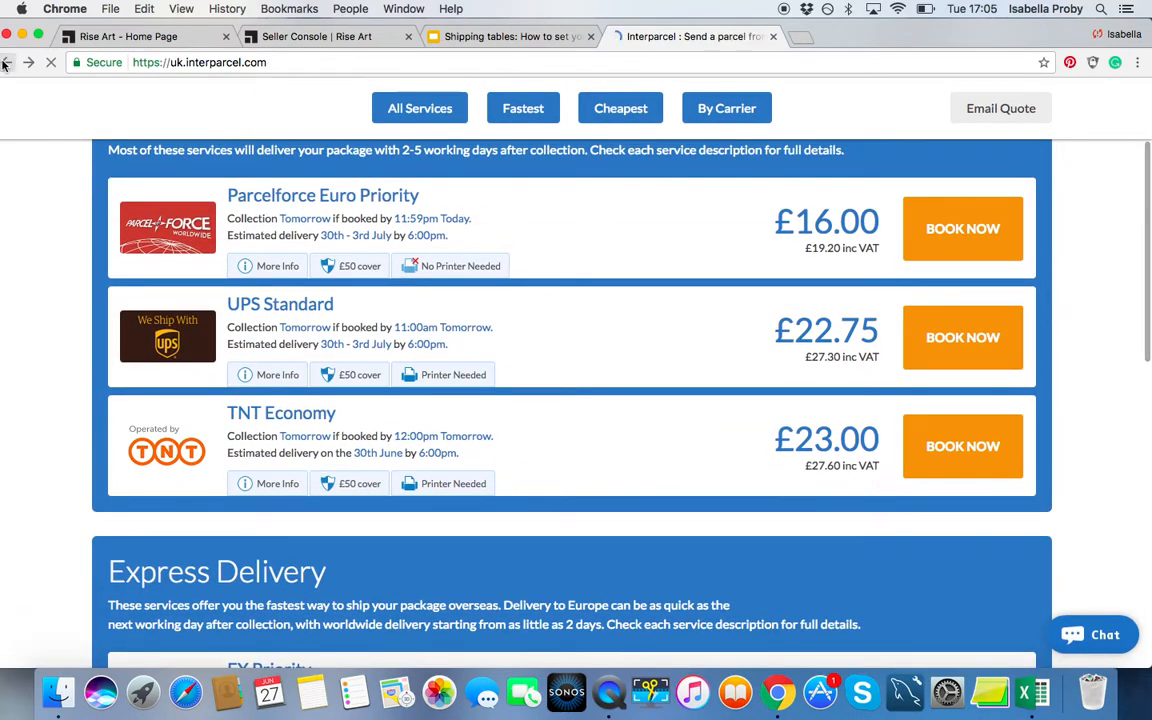
left_click(410, 412)
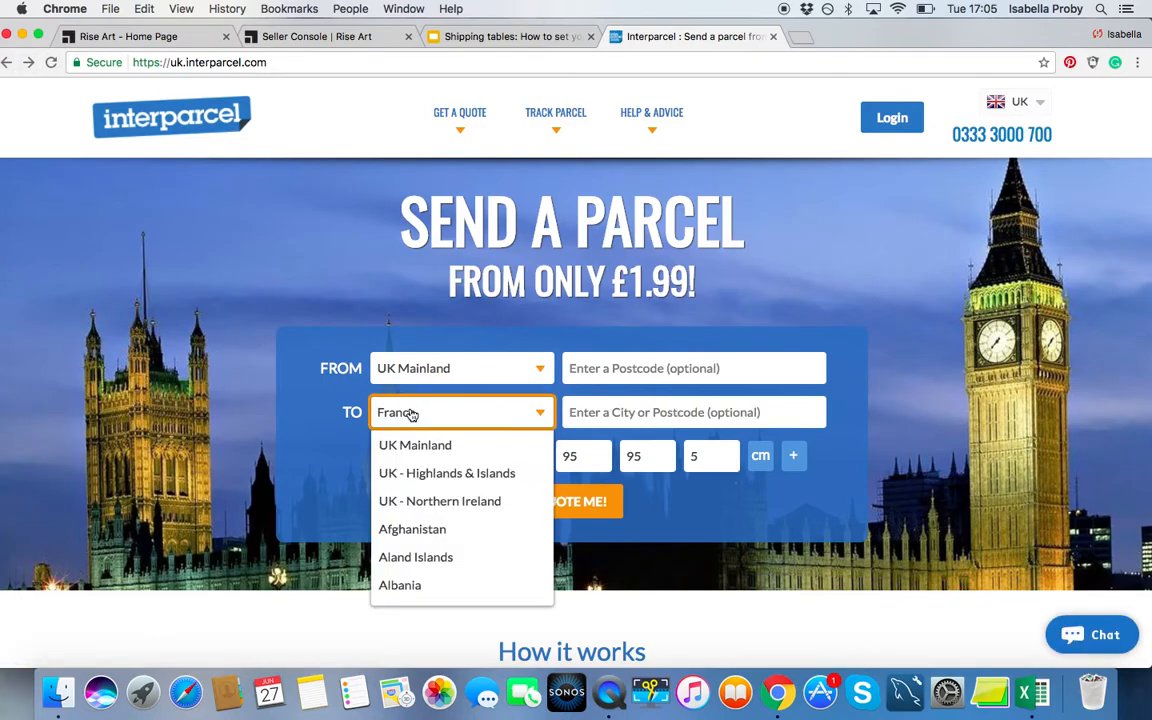
type("g")
left_click(428, 555)
left_click(610, 505)
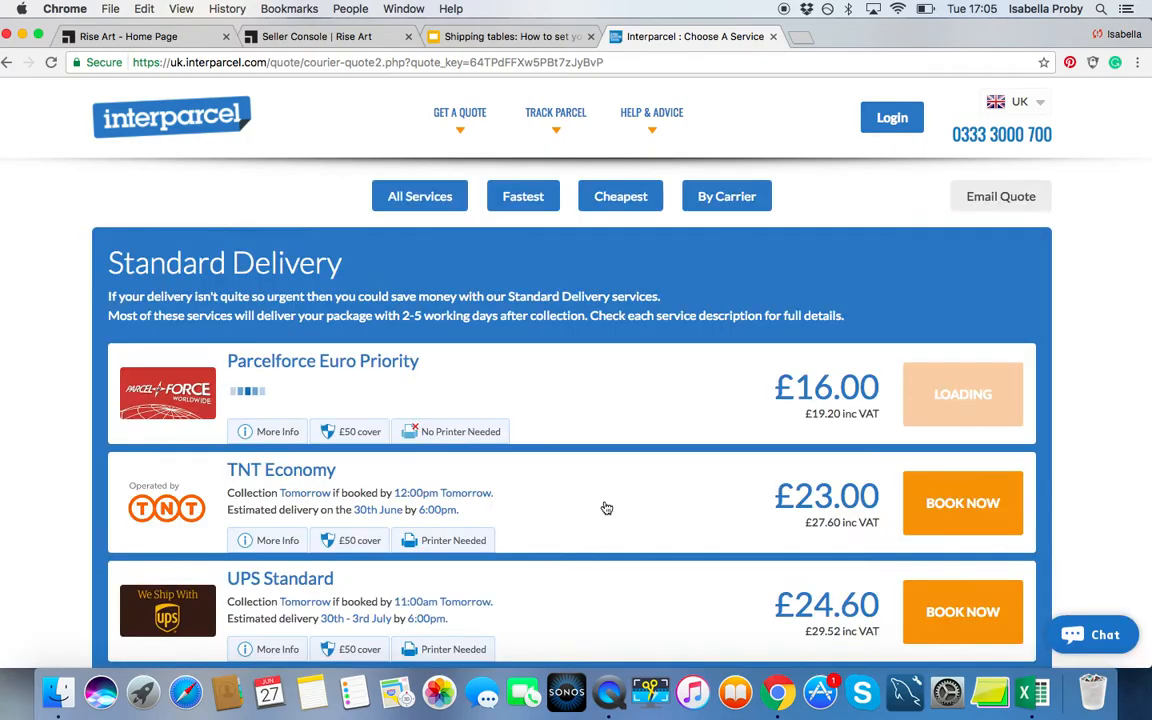
scroll(606, 508, "down", 10)
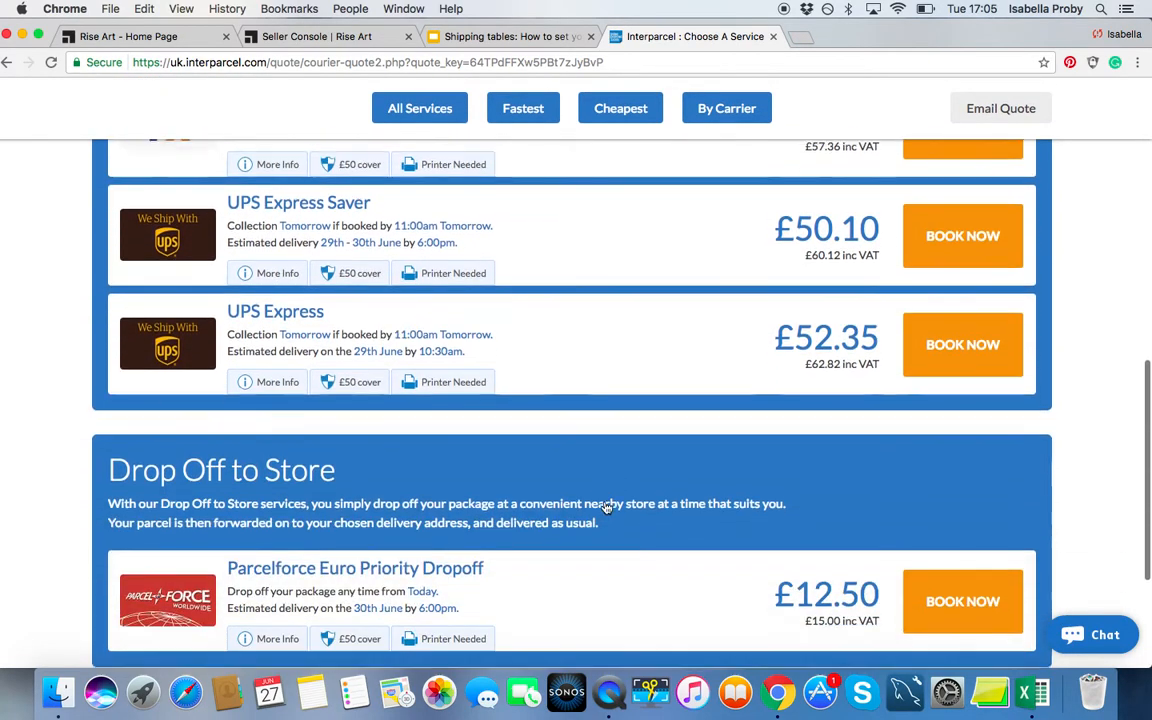
scroll(606, 508, "down", 3)
scroll(606, 508, "up", 5)
scroll(606, 508, "up", 3)
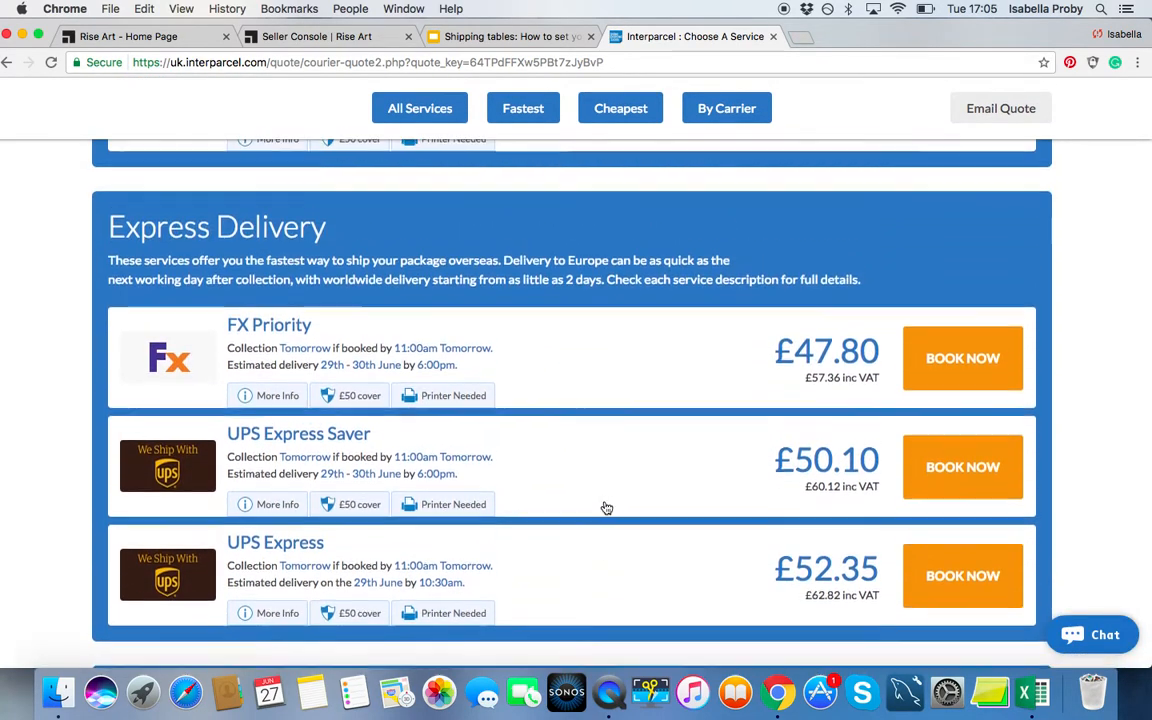
- Request a quote for the same parcel to Italy and compare the standard and express delivery prices
left_click(6, 62)
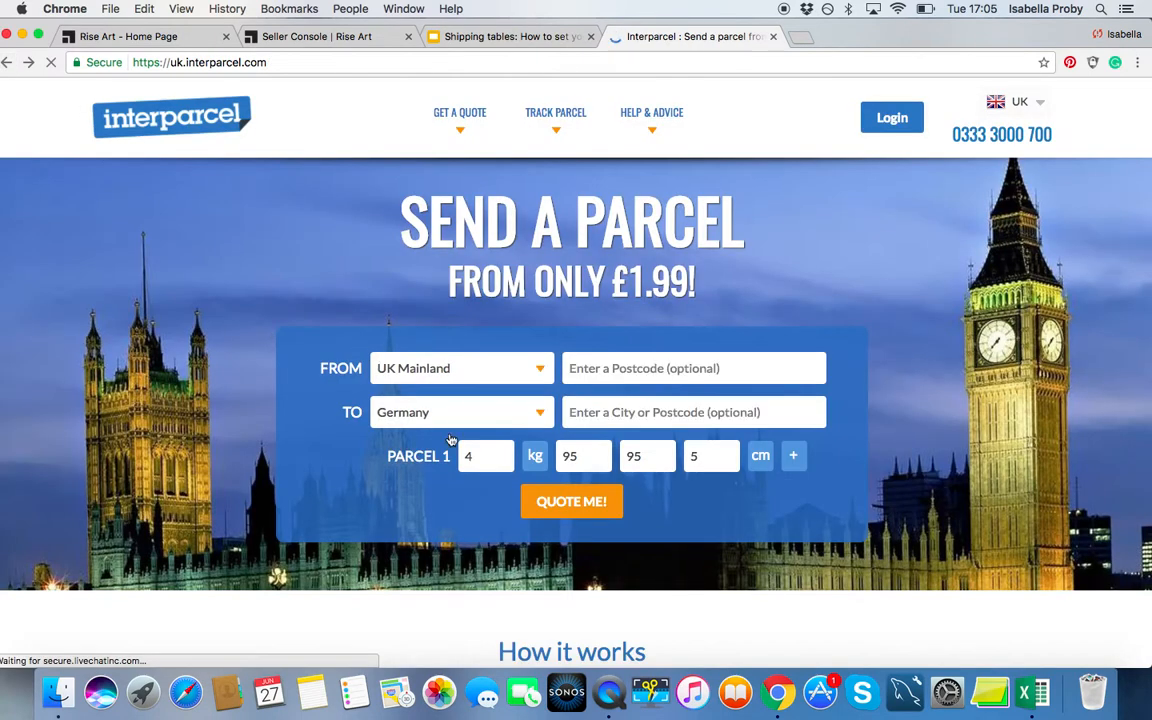
left_click(443, 420)
type("i")
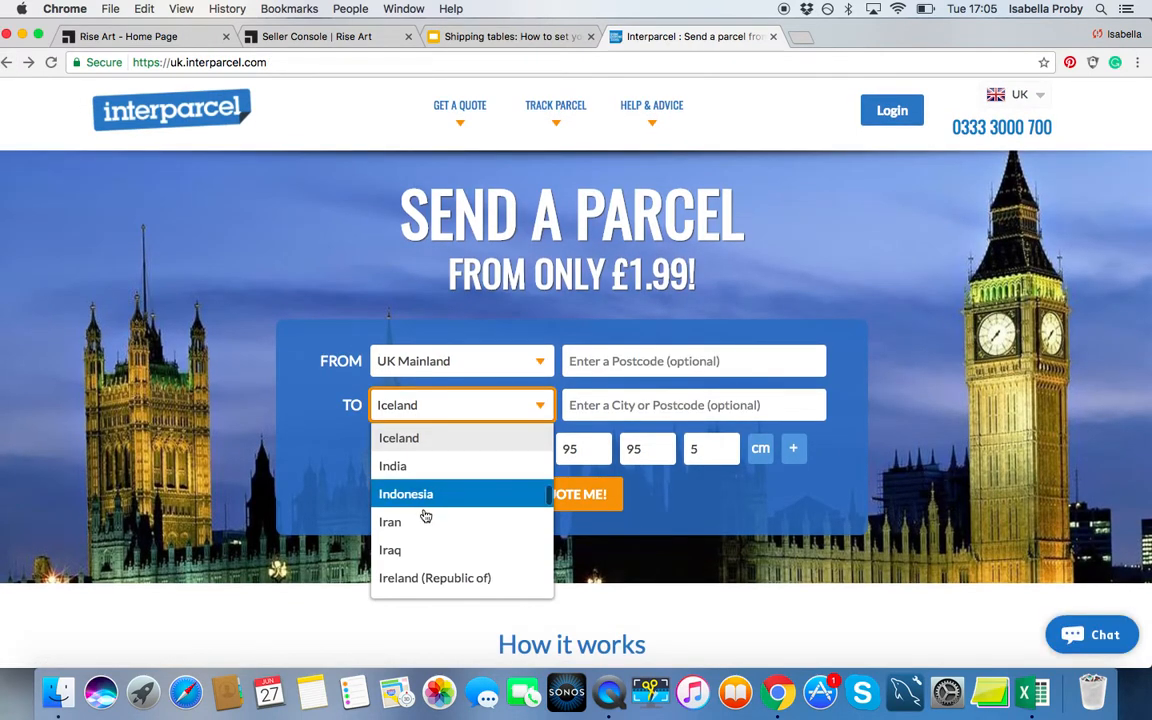
scroll(425, 514, "down", 3)
left_click(411, 566)
left_click(577, 496)
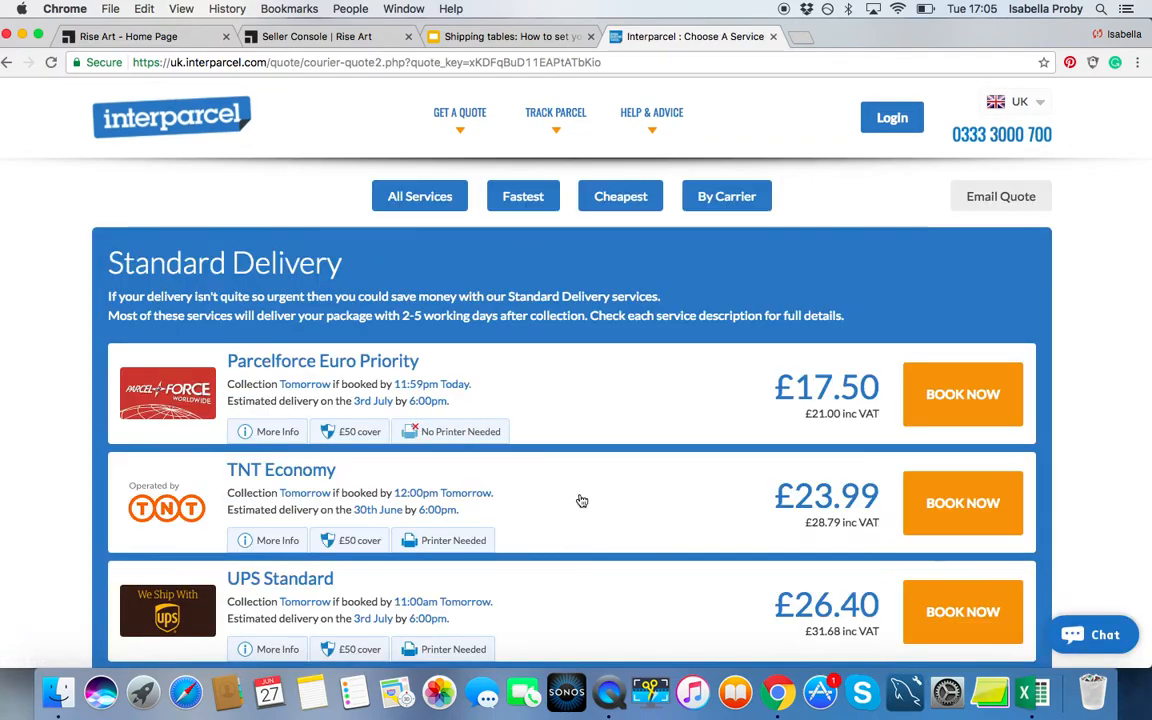
scroll(581, 500, "down", 10)
scroll(581, 500, "up", 4)
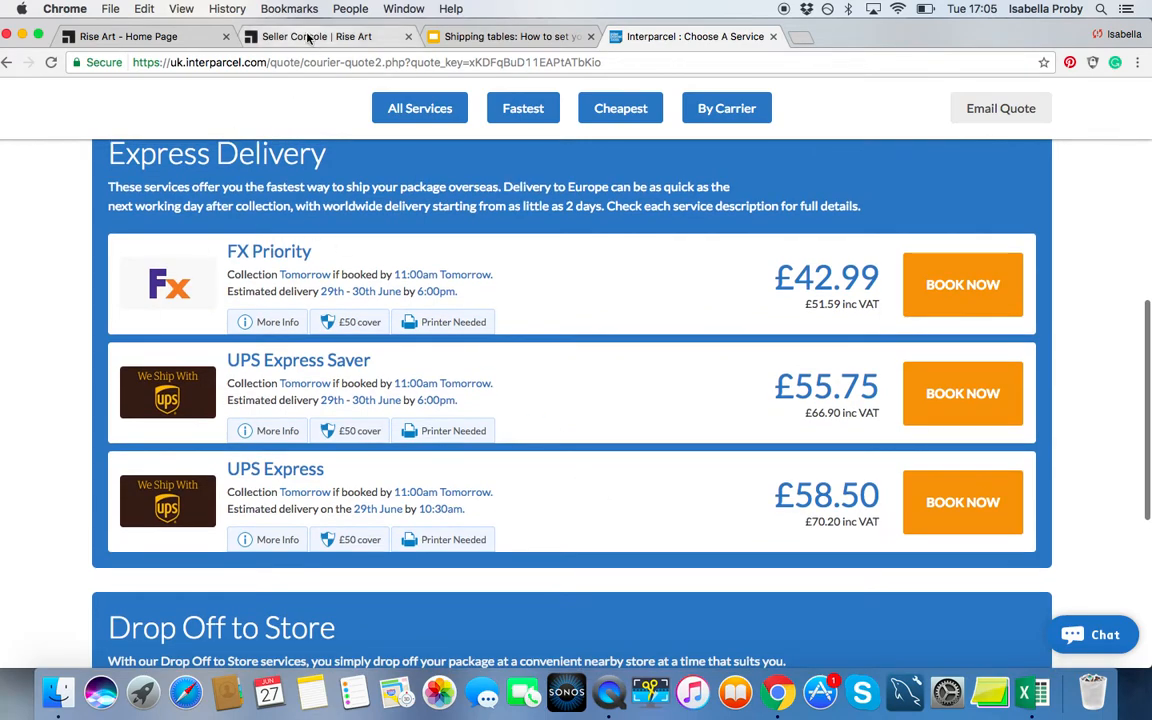
- Back in the Rise Art seller console, set the Europe base charge to £50 and save the rate
left_click(309, 37)
left_click_drag(403, 342, 336, 344)
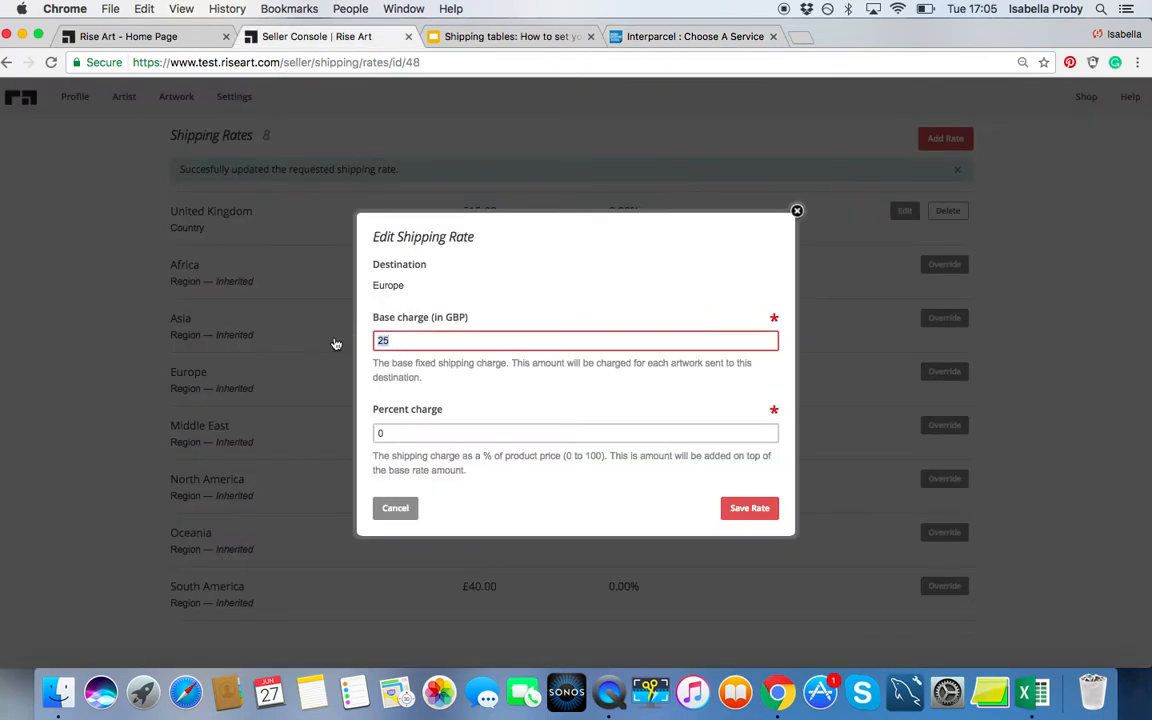
type("50")
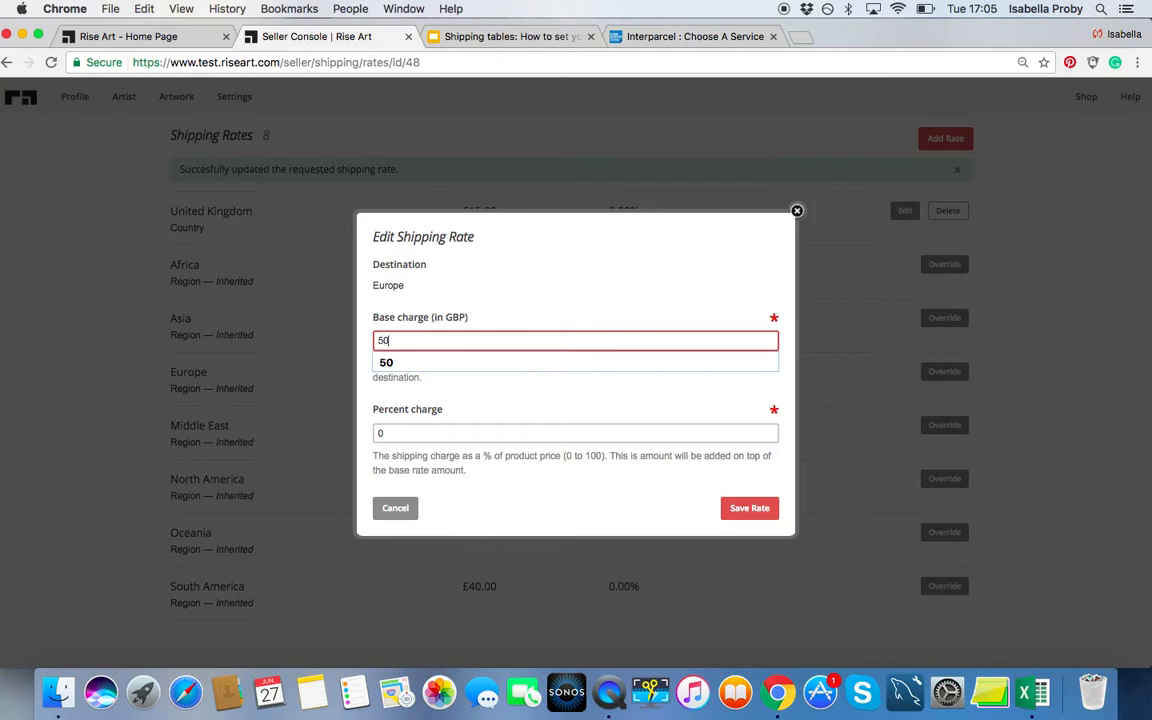
left_click(432, 457)
left_click(418, 433)
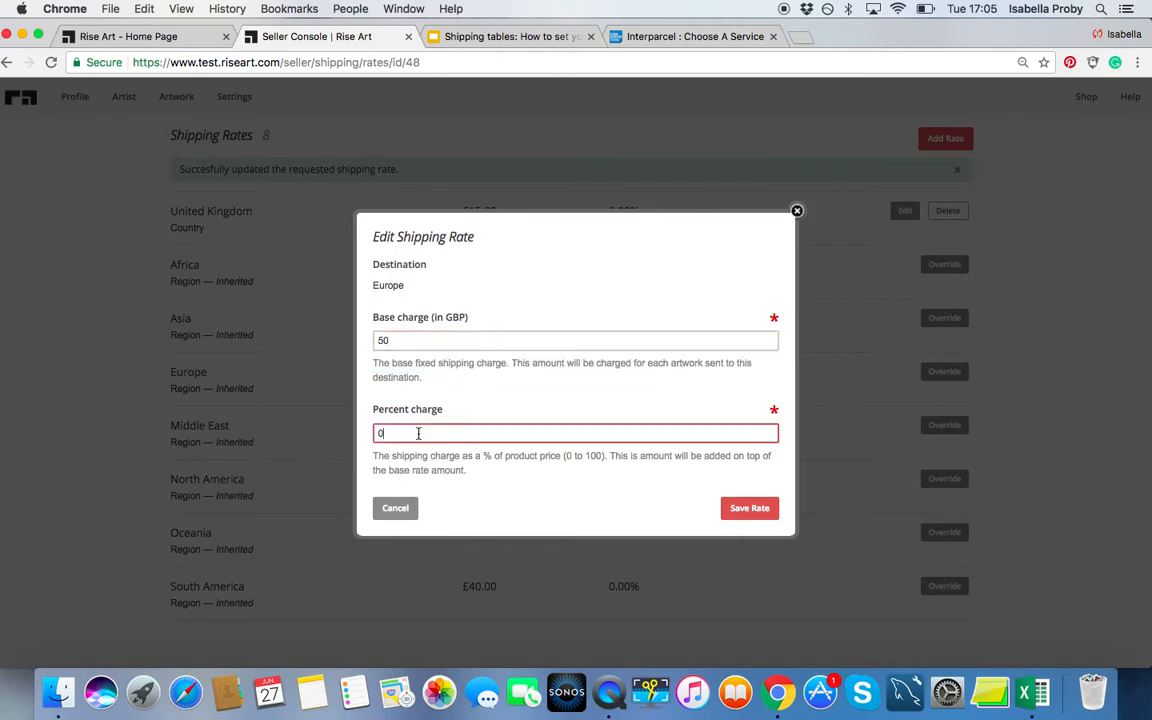
left_click(756, 509)
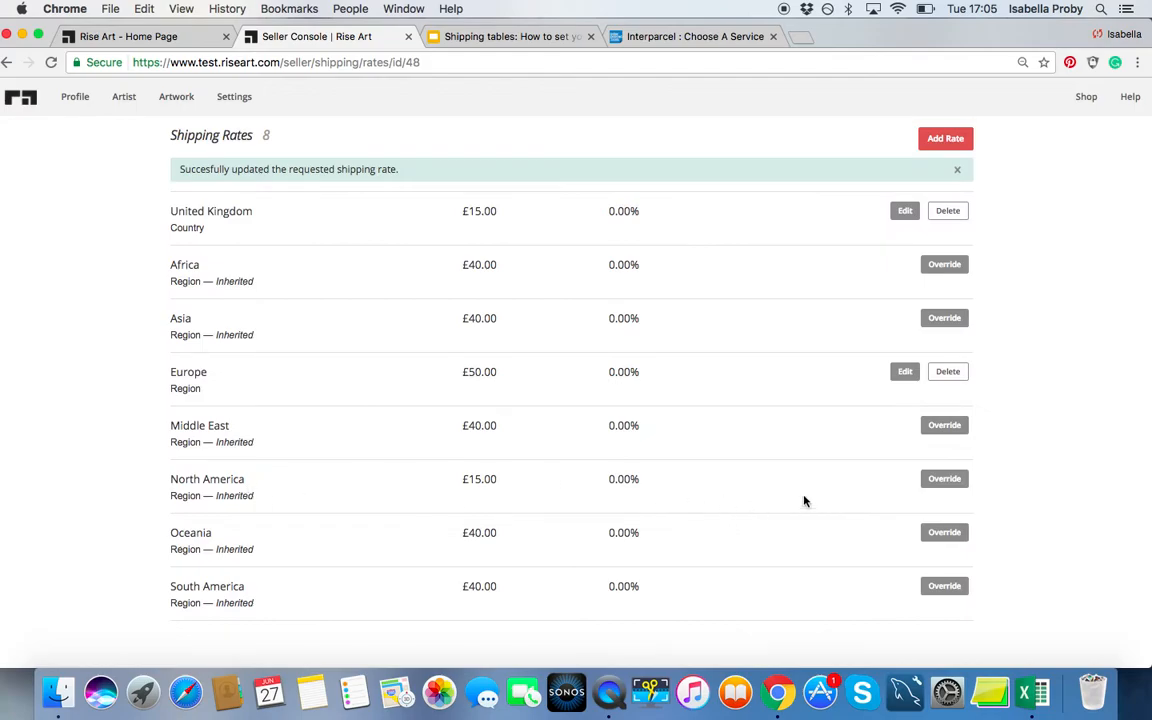
- Open the North America rate override and request an Interparcel quote from UK Mainland to USA for the same 4 kg parcel
left_click(944, 479)
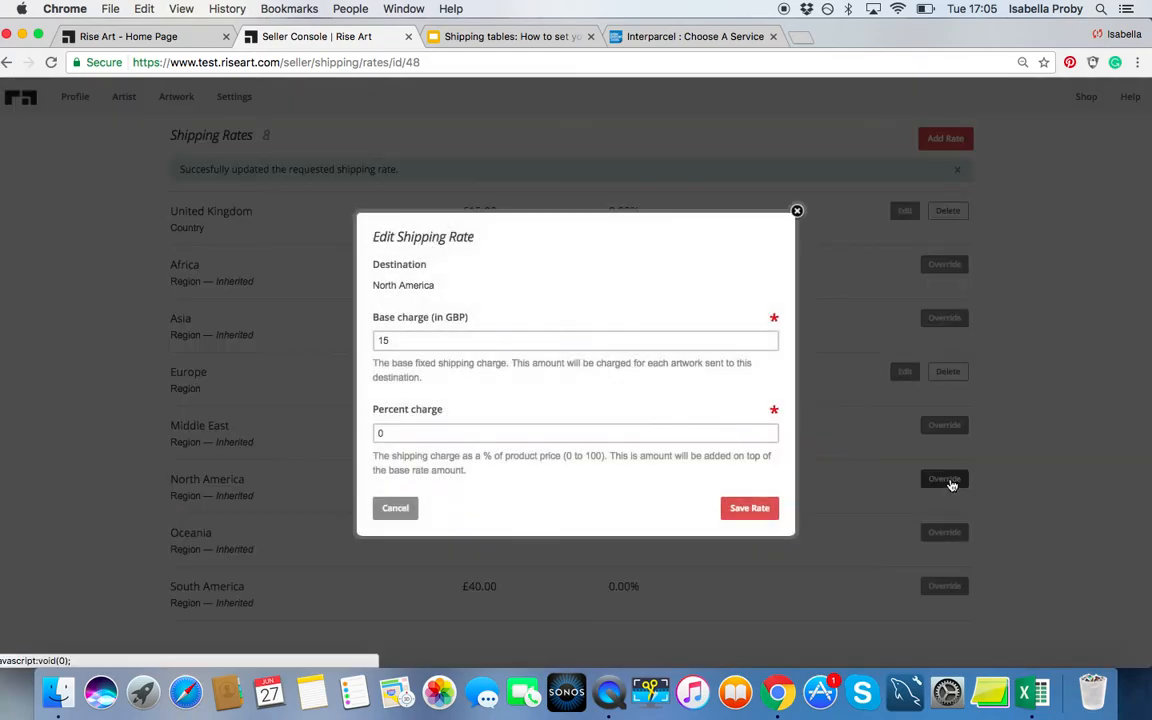
left_click(692, 37)
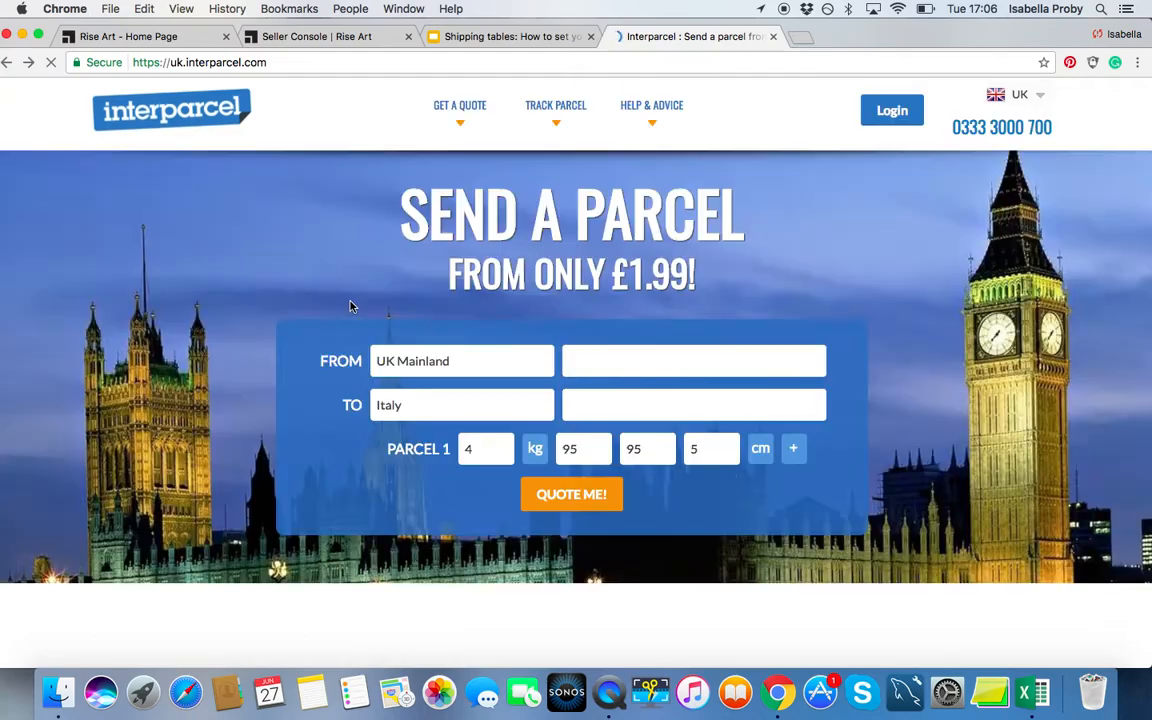
left_click(458, 411)
scroll(452, 532, "down", 2)
scroll(452, 532, "down", 10)
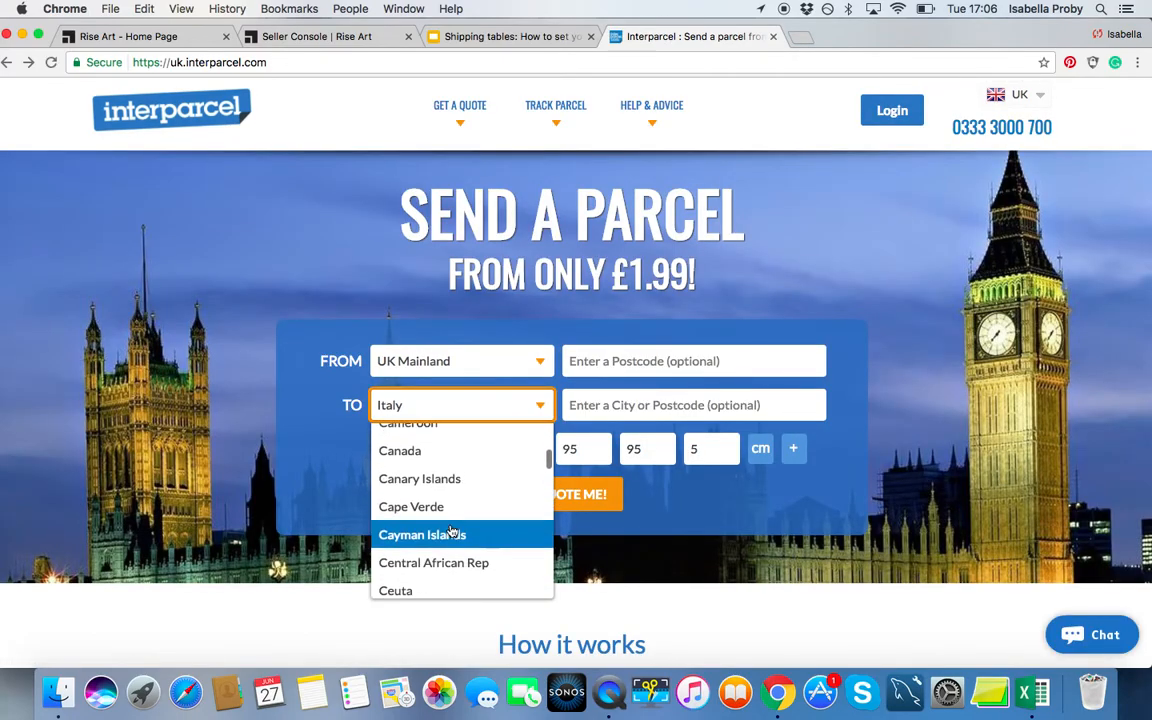
key("u")
scroll(483, 465, "down", 1)
scroll(473, 528, "down", 2)
left_click(447, 555)
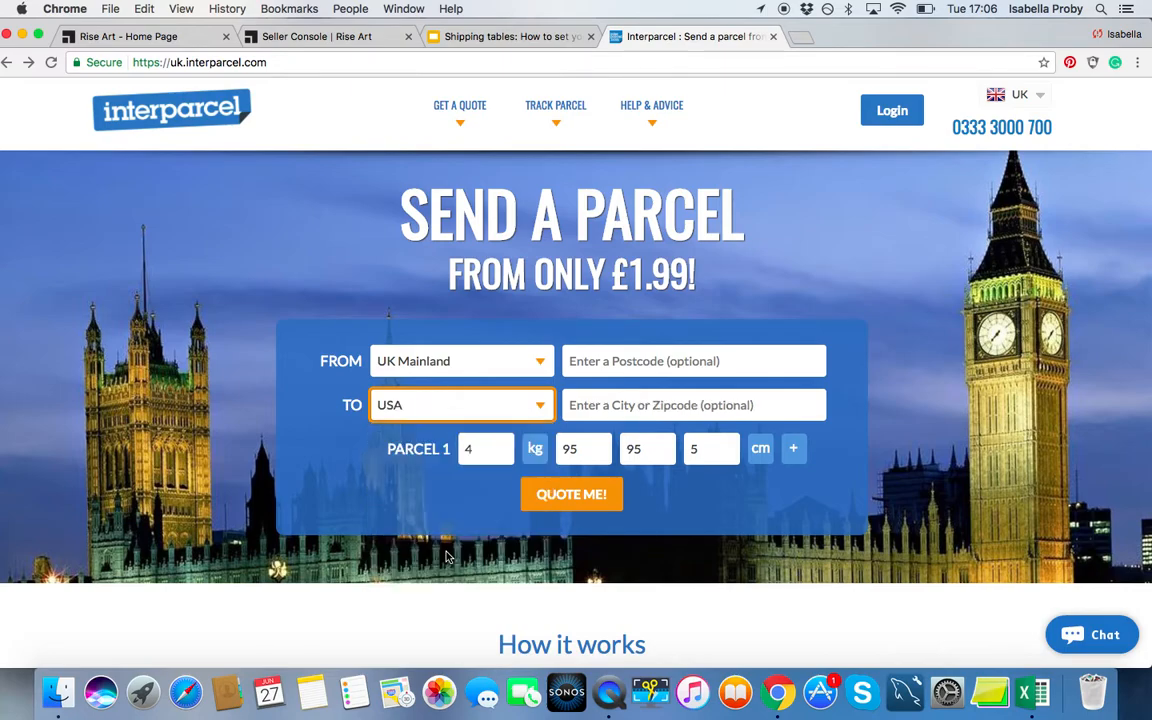
left_click(574, 500)
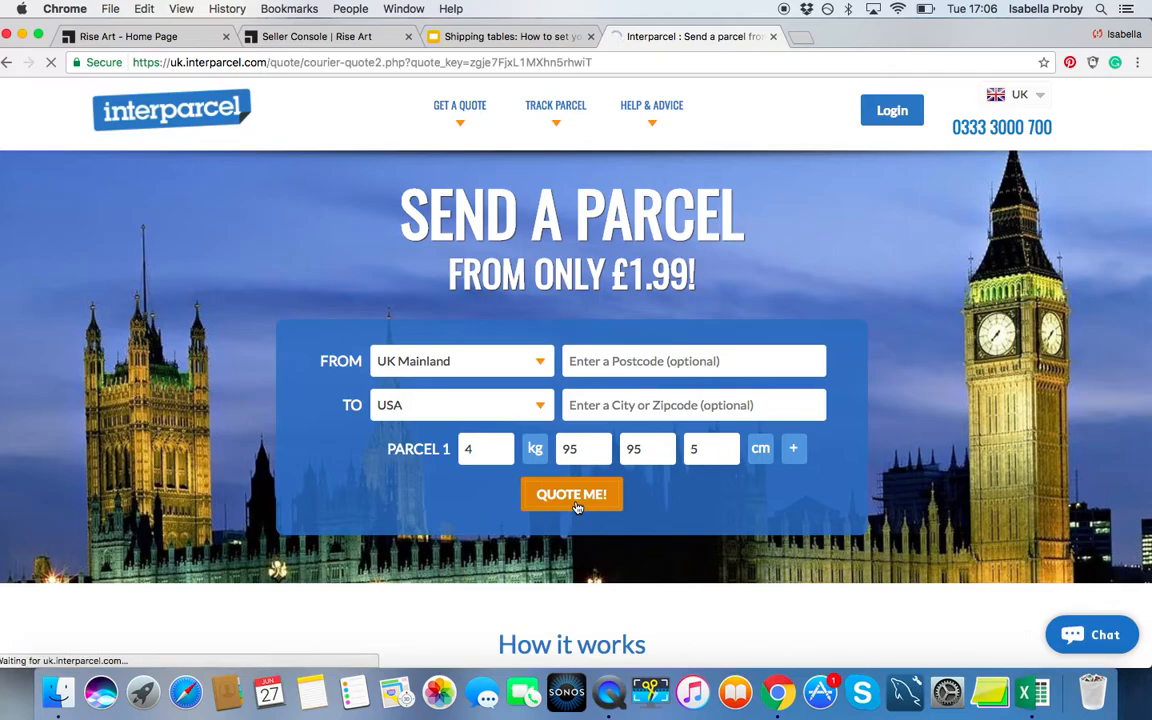
- Compare the standard and express delivery prices quoted for the USA
scroll(577, 508, "down", 1)
scroll(577, 508, "down", 10)
scroll(577, 508, "up", 3)
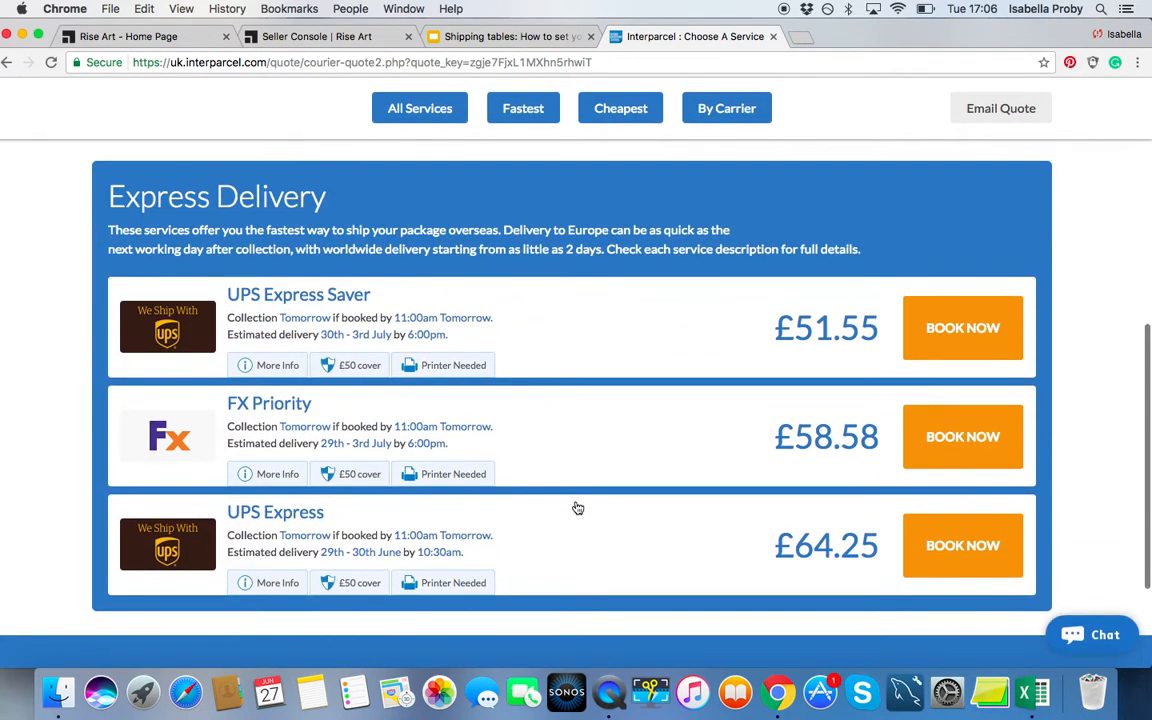
scroll(577, 508, "up", 5)
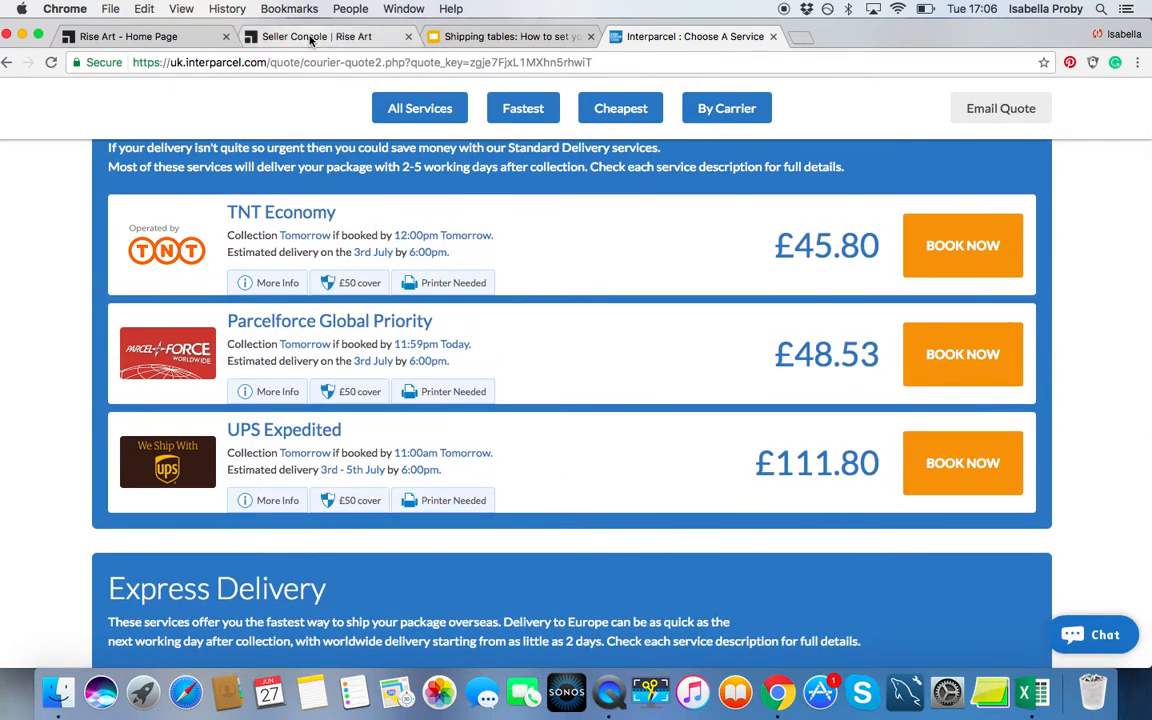
scroll(406, 497, "down", 4)
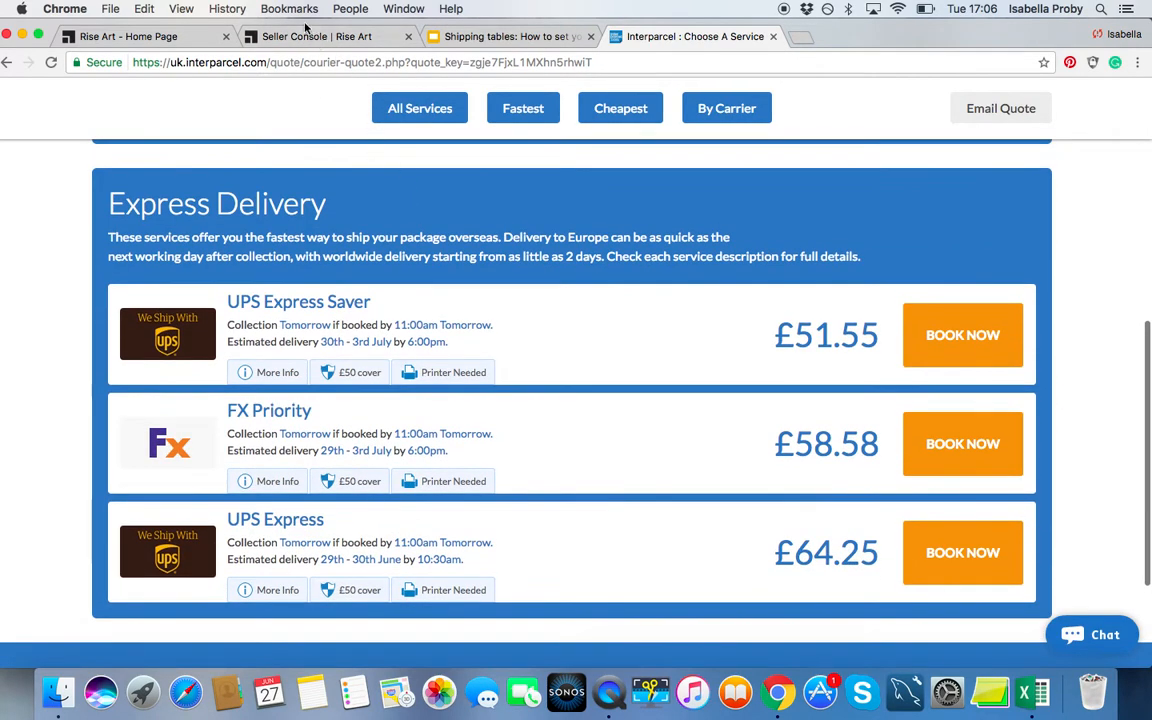
- Back in the Rise Art seller console, set the North America base charge to £60 and save the rate
left_click(308, 36)
left_click_drag(422, 342, 356, 335)
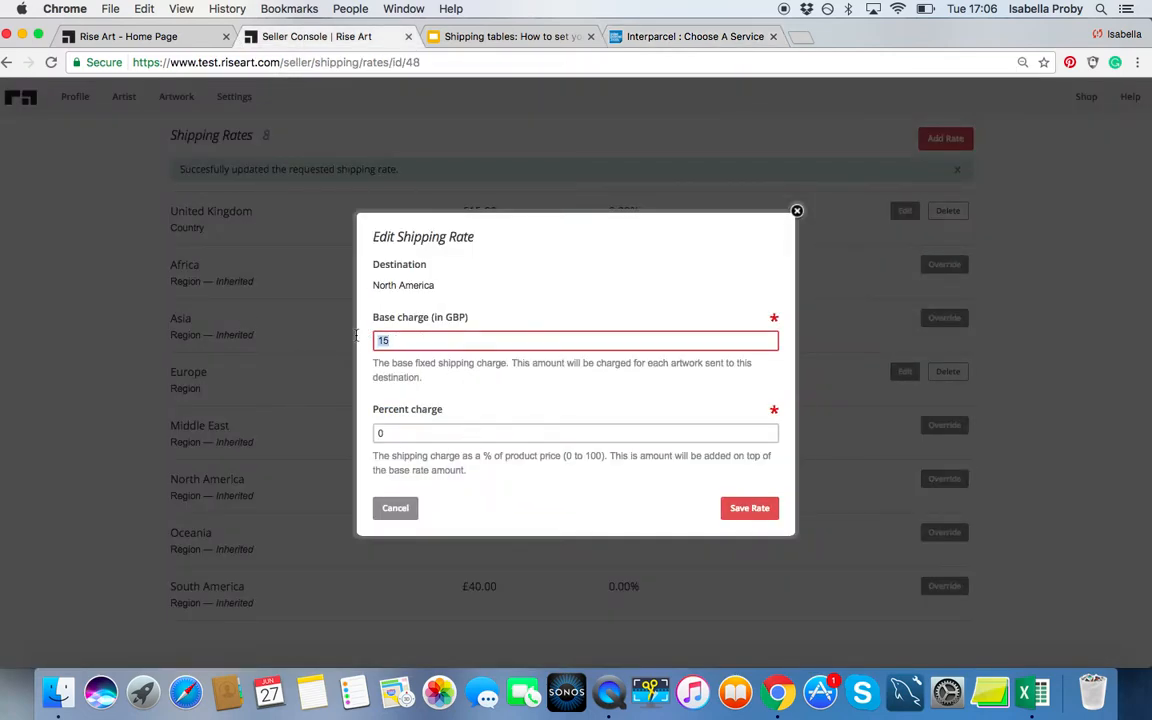
type("60")
left_click(749, 508)
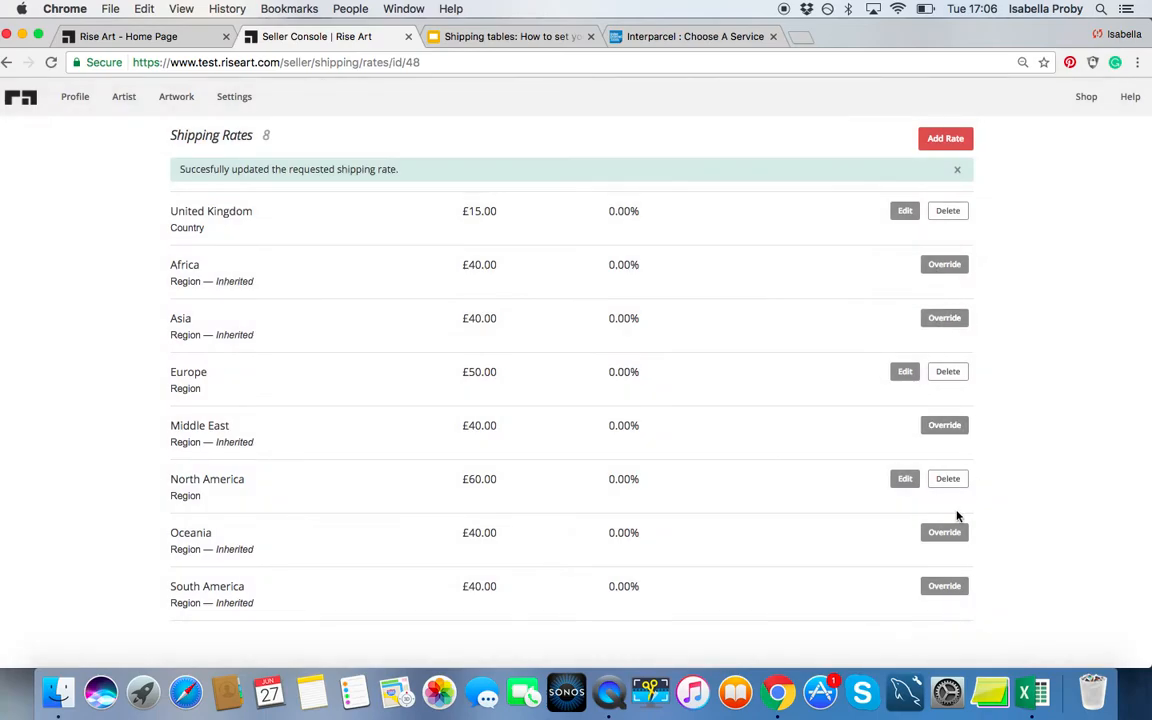
- Add a shipping rate for Spain with a base charge of £30 and a 0 percent charge
scroll(960, 330, "up", 1)
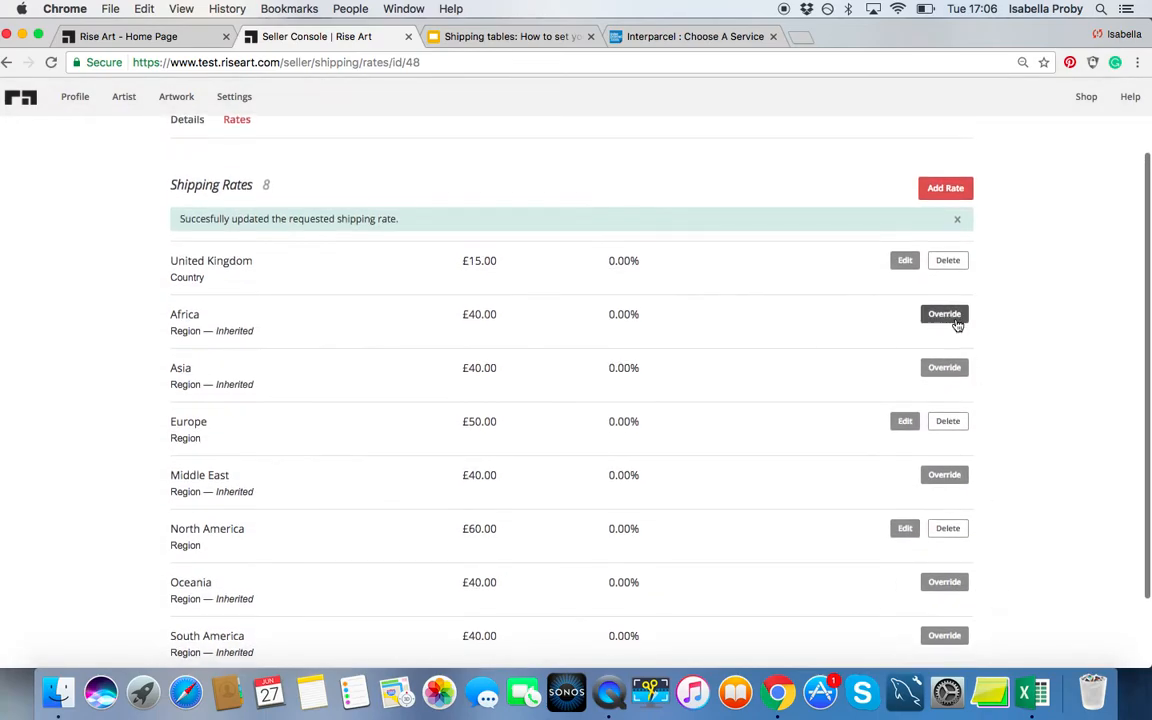
left_click(962, 194)
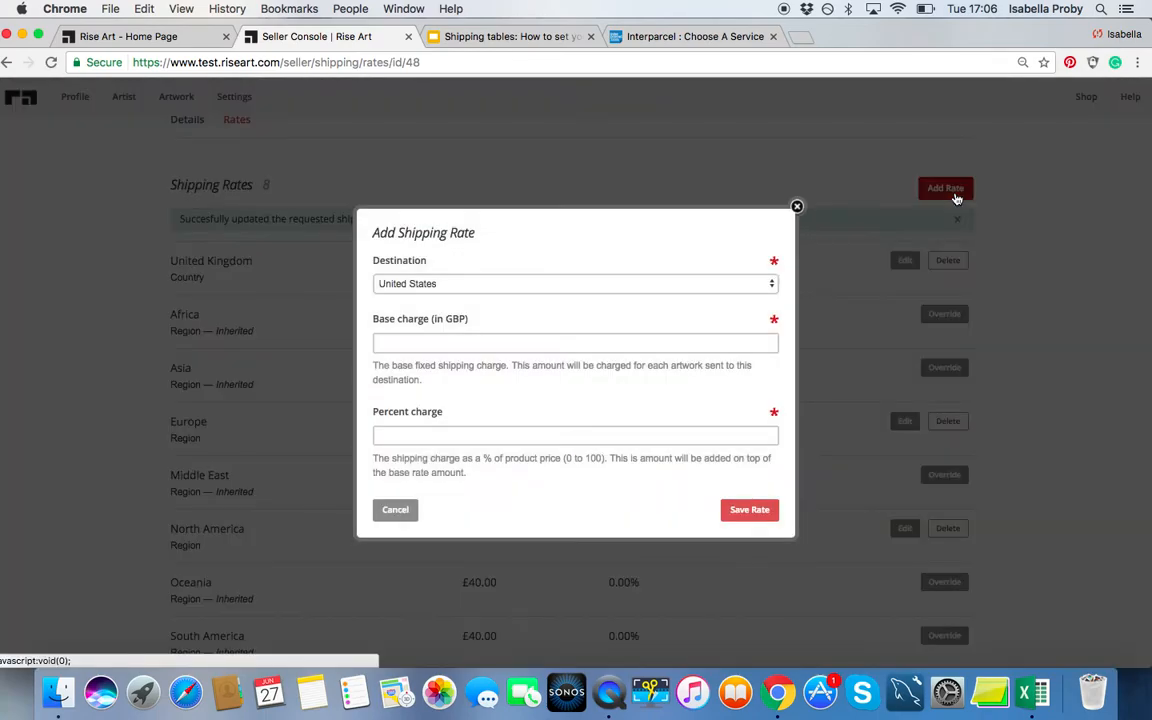
left_click(472, 286)
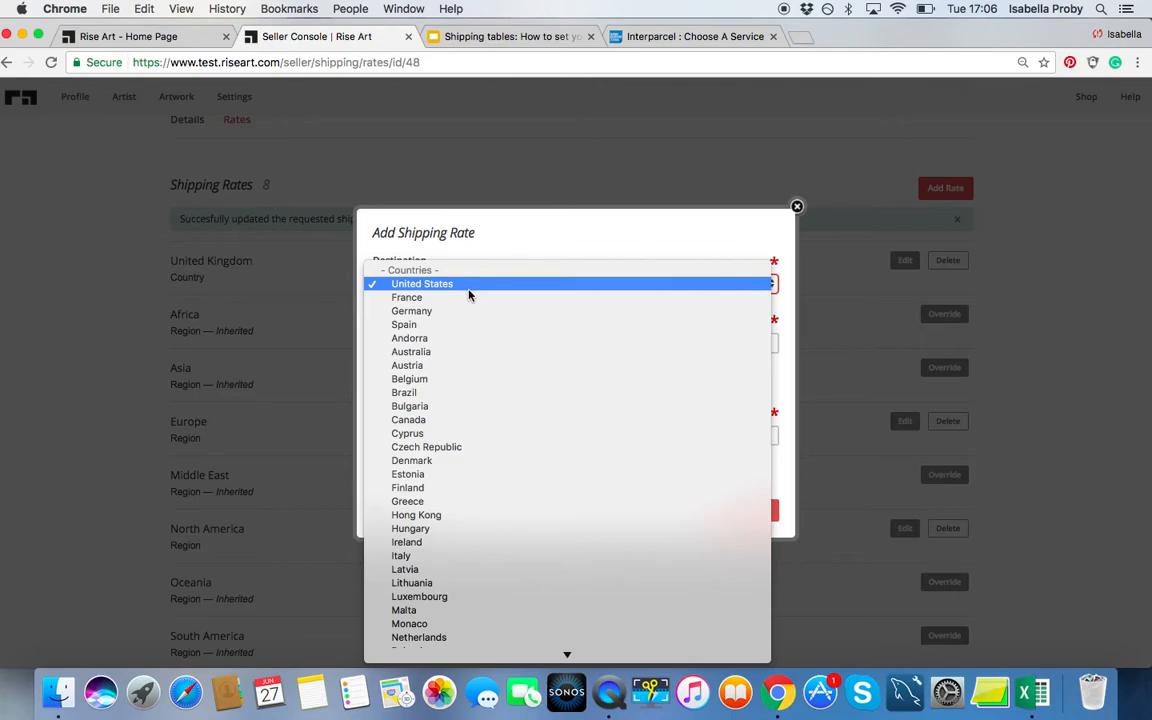
left_click(447, 326)
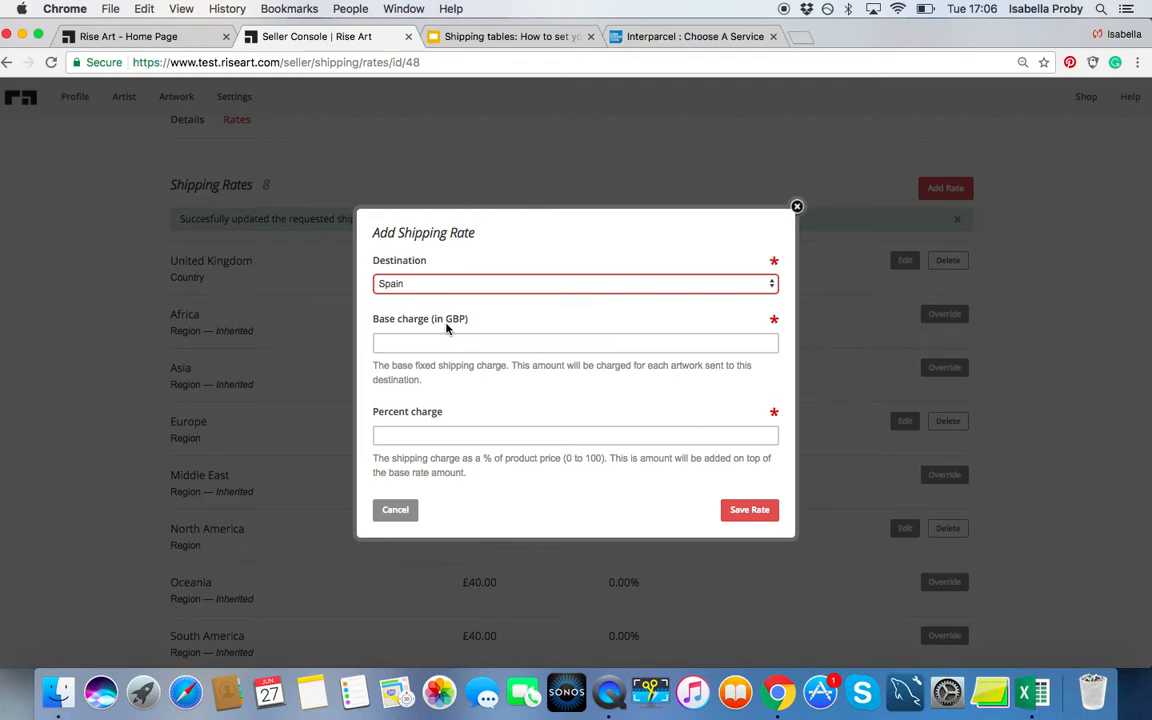
left_click(413, 339)
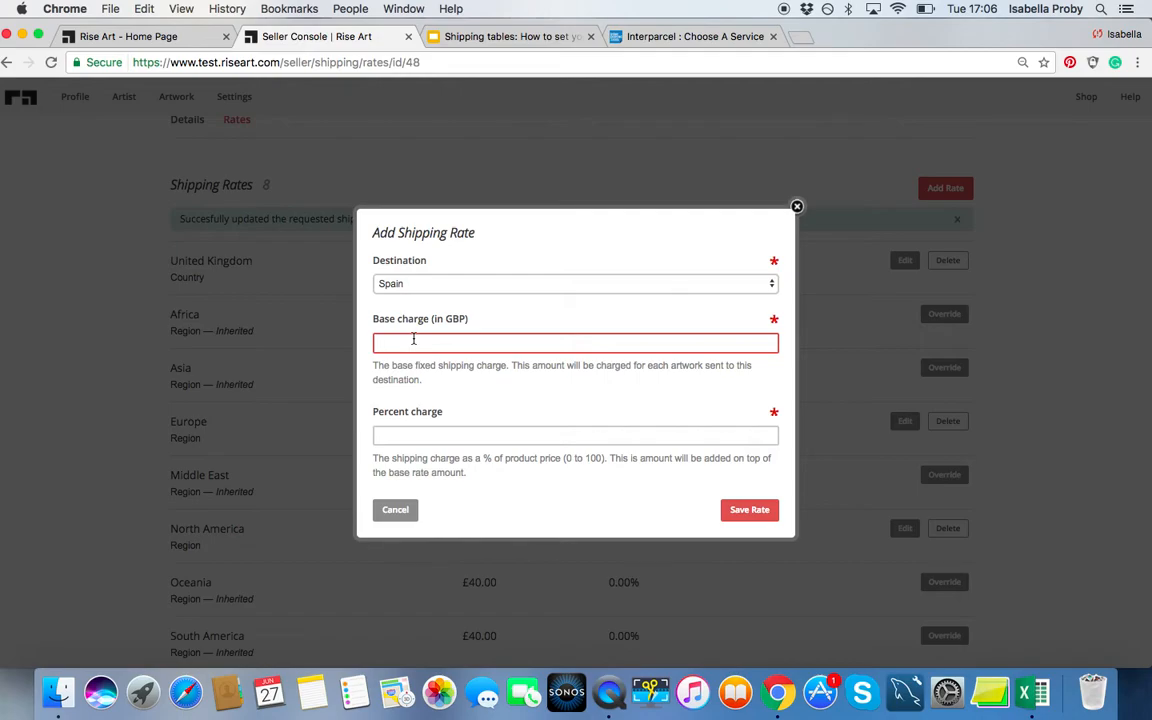
type("30")
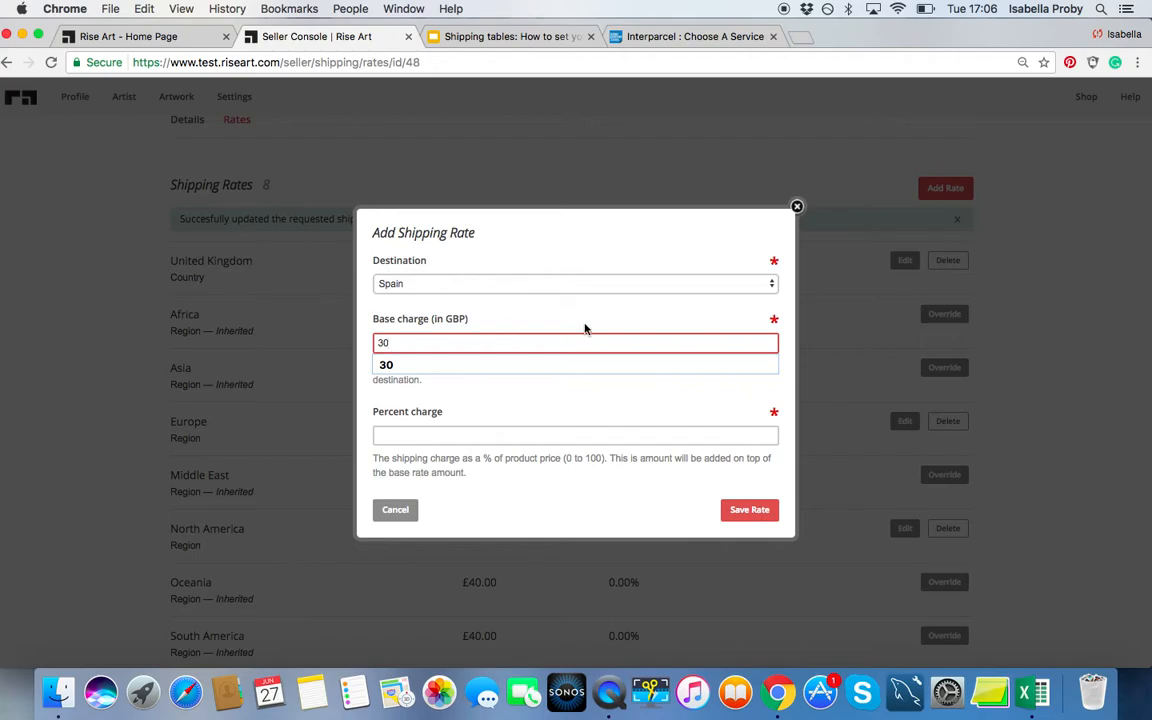
left_click(567, 436)
type("0")
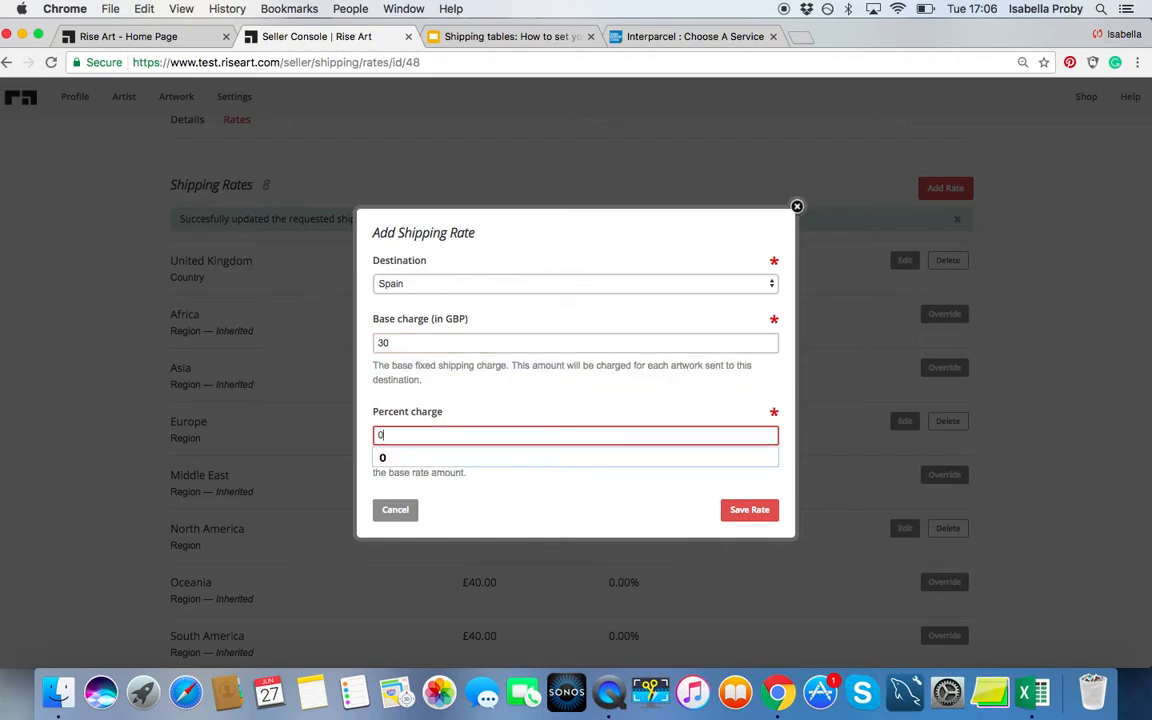
left_click(754, 510)
scroll(756, 515, "down", 3)
scroll(756, 517, "up", 4)
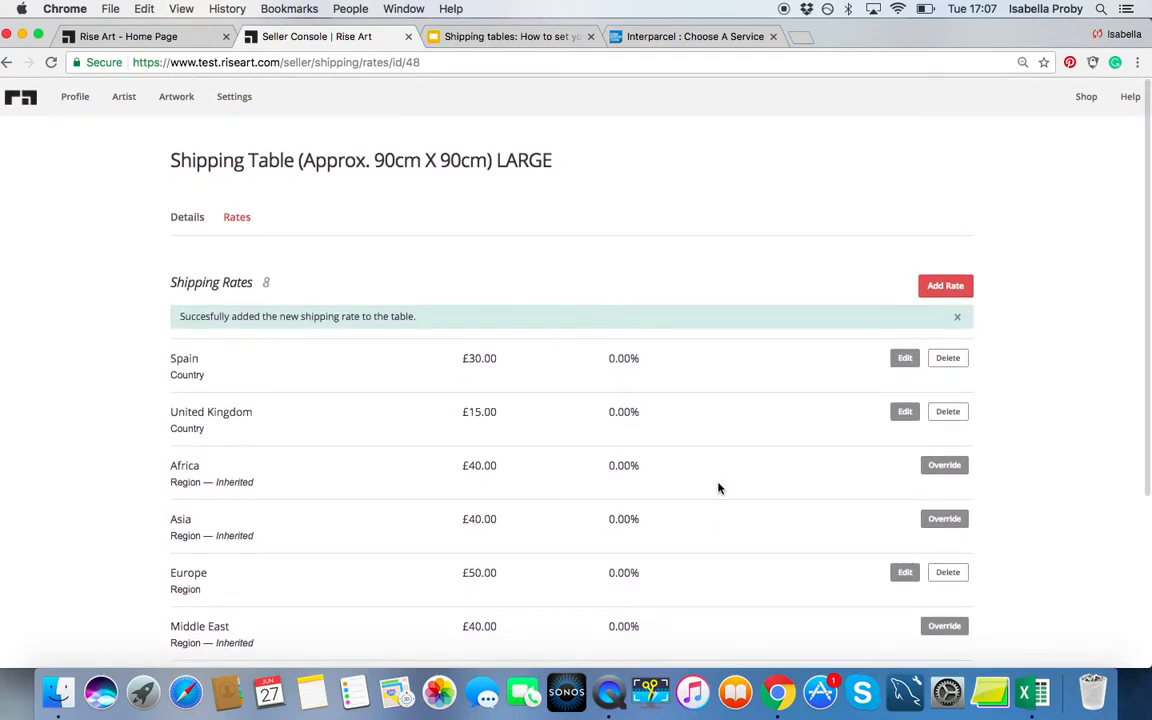
- Save the large shipping table from its details page and return to the list of shipping tables
left_click(192, 220)
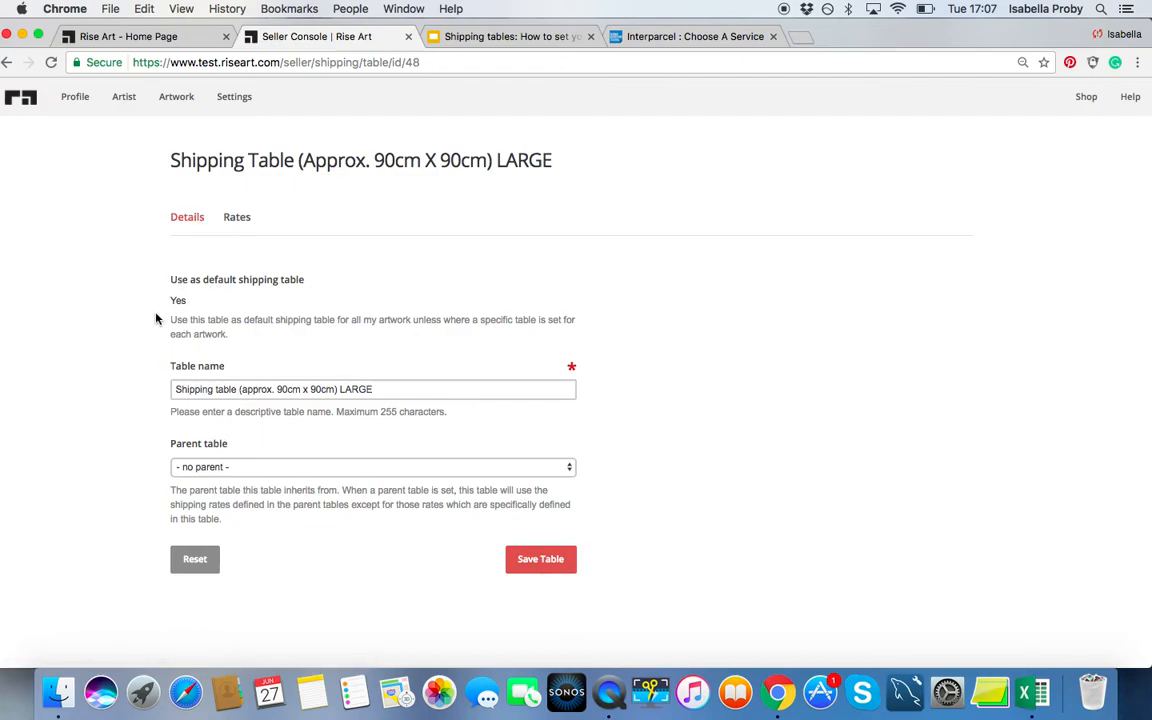
left_click(552, 561)
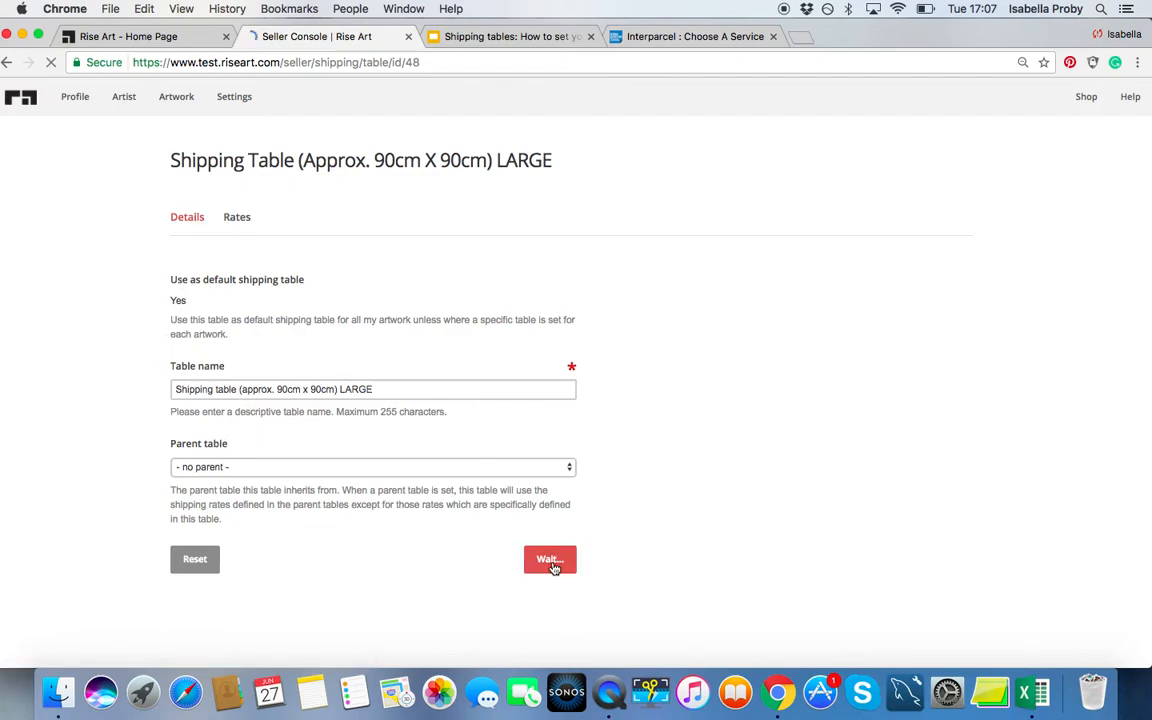
left_click(234, 97)
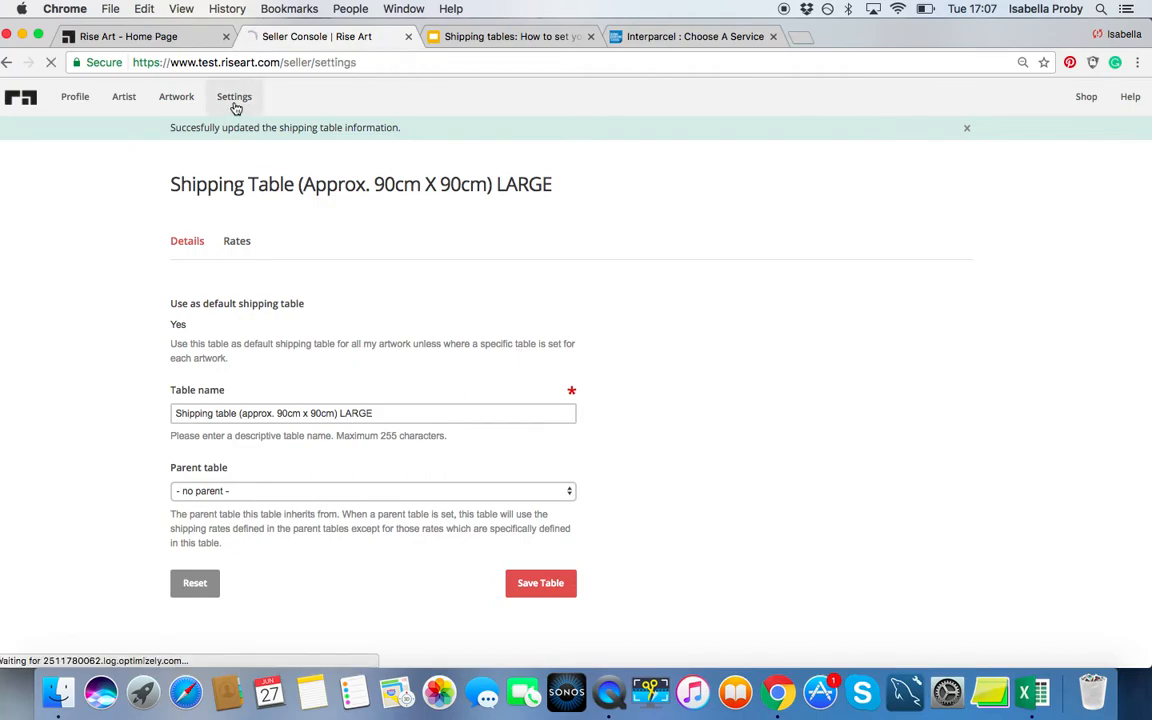
left_click(197, 310)
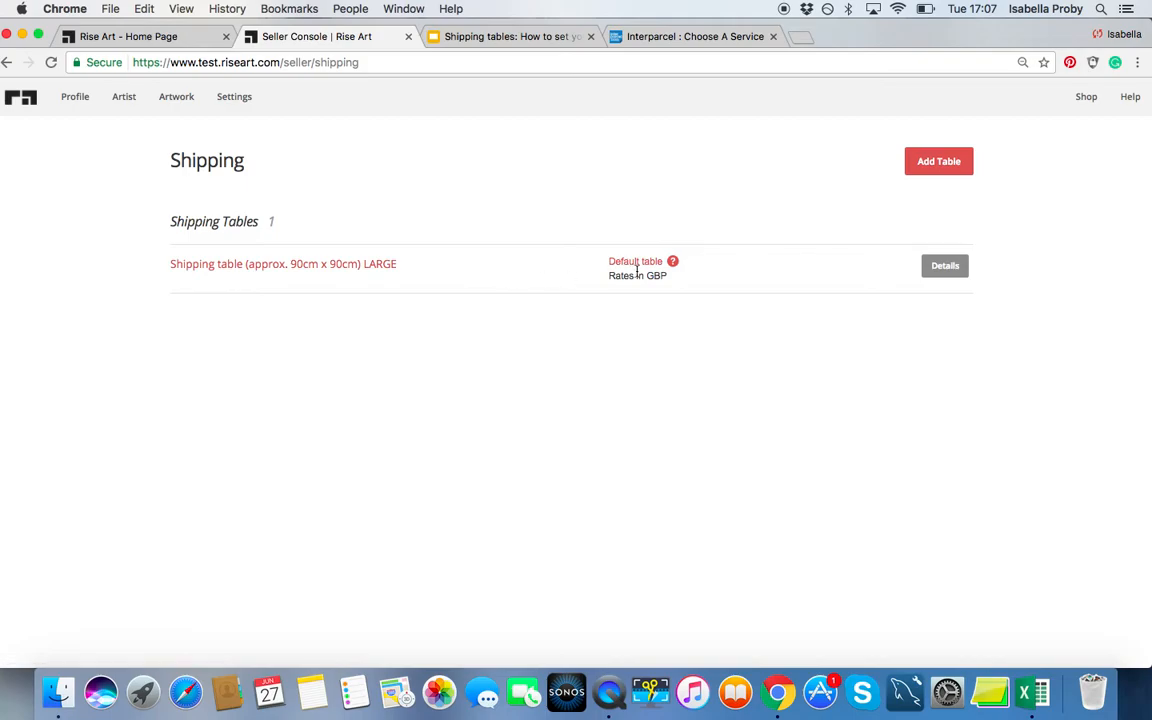
- Add a non-default shipping table named "Shipping table (approx. 40cm x 40cm)" with no parent table
left_click(955, 163)
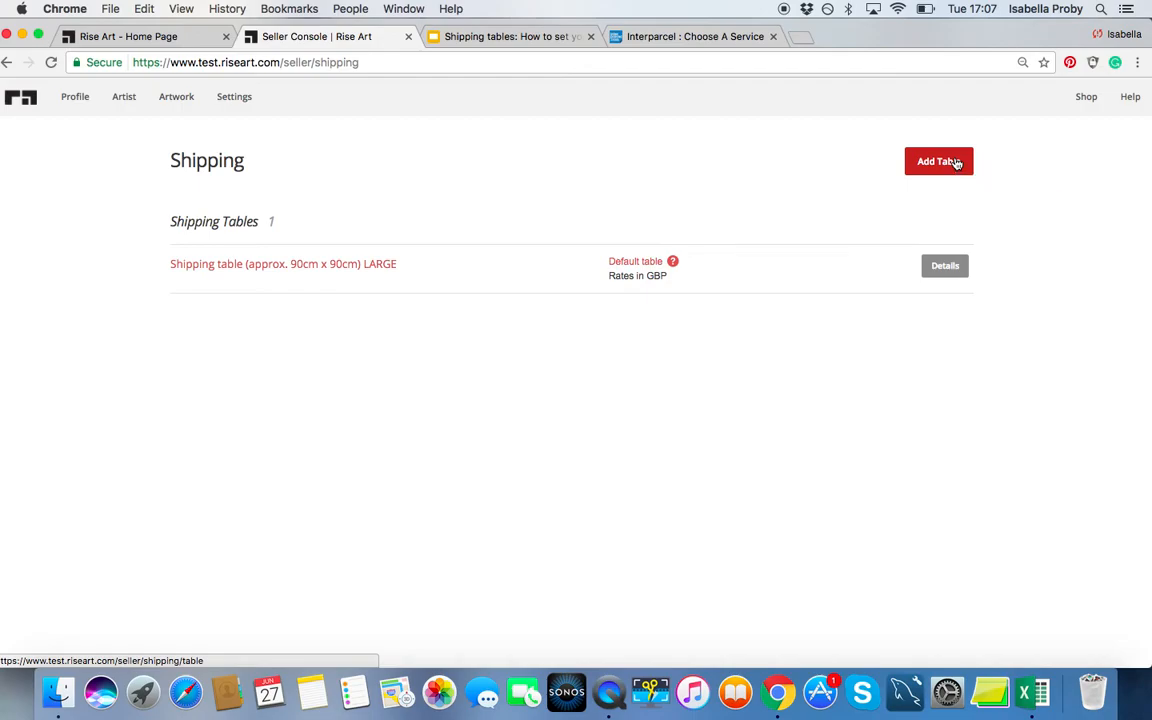
left_click(195, 318)
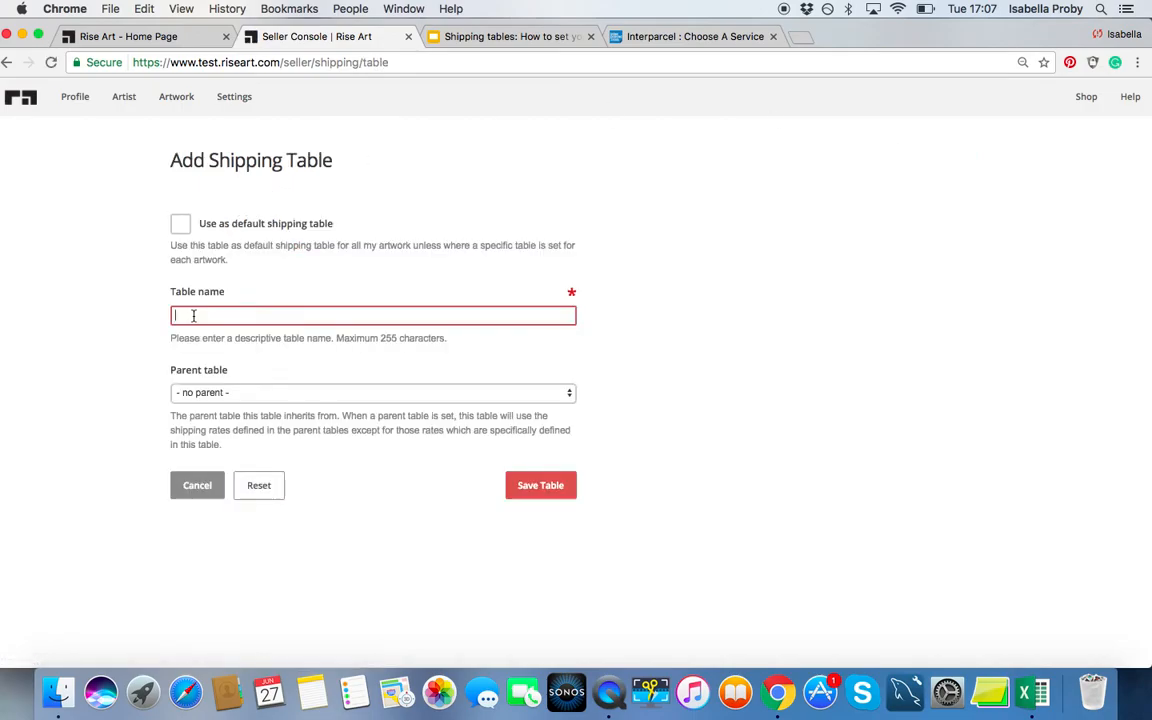
type("SH")
key("BackSpace")
type("H")
key("BackSpace")
type("hipping ")
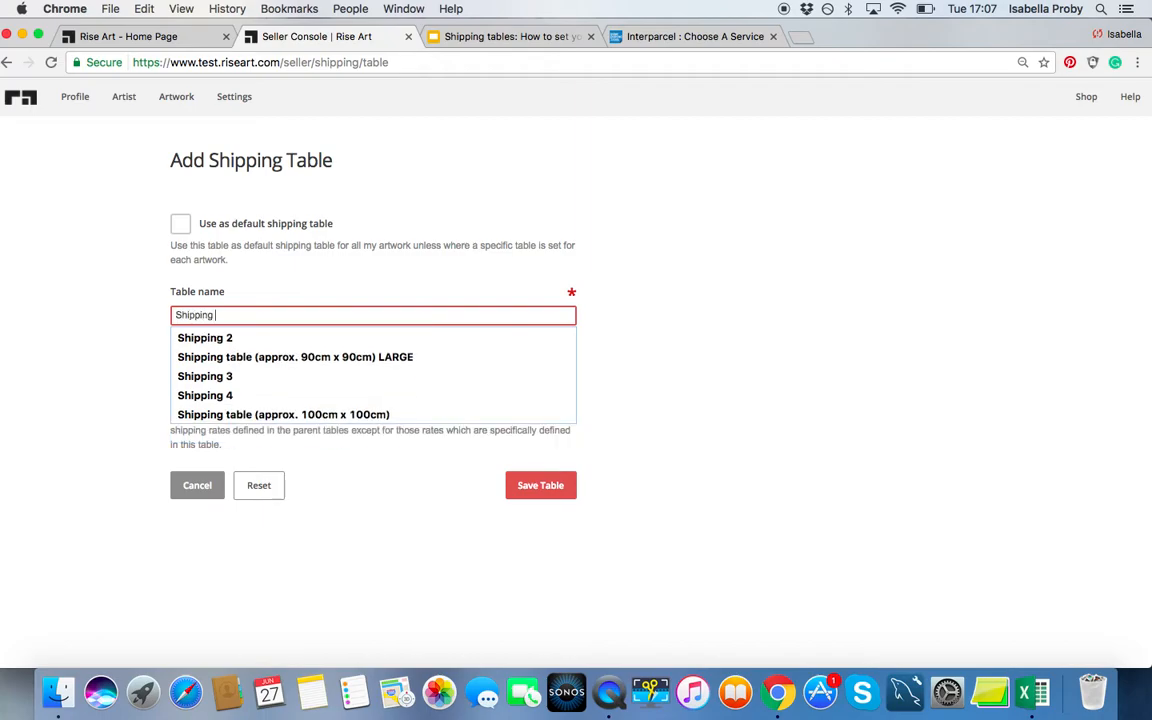
type("table (app")
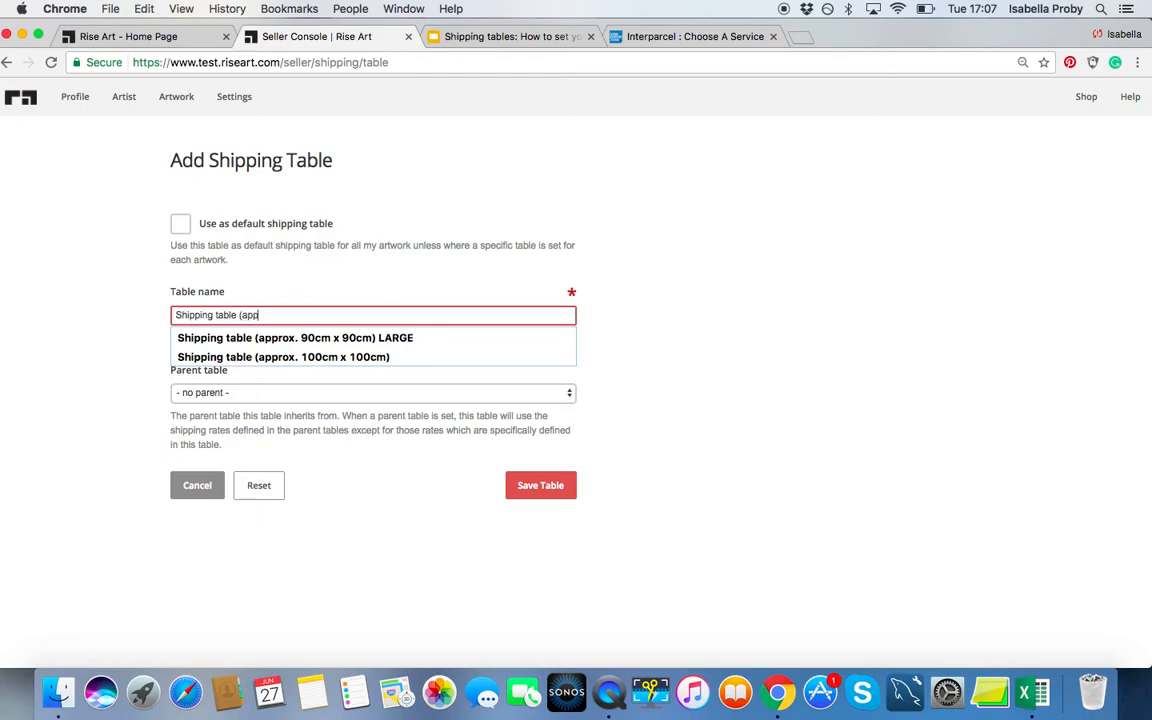
type("rox. 40cm x 40cm")
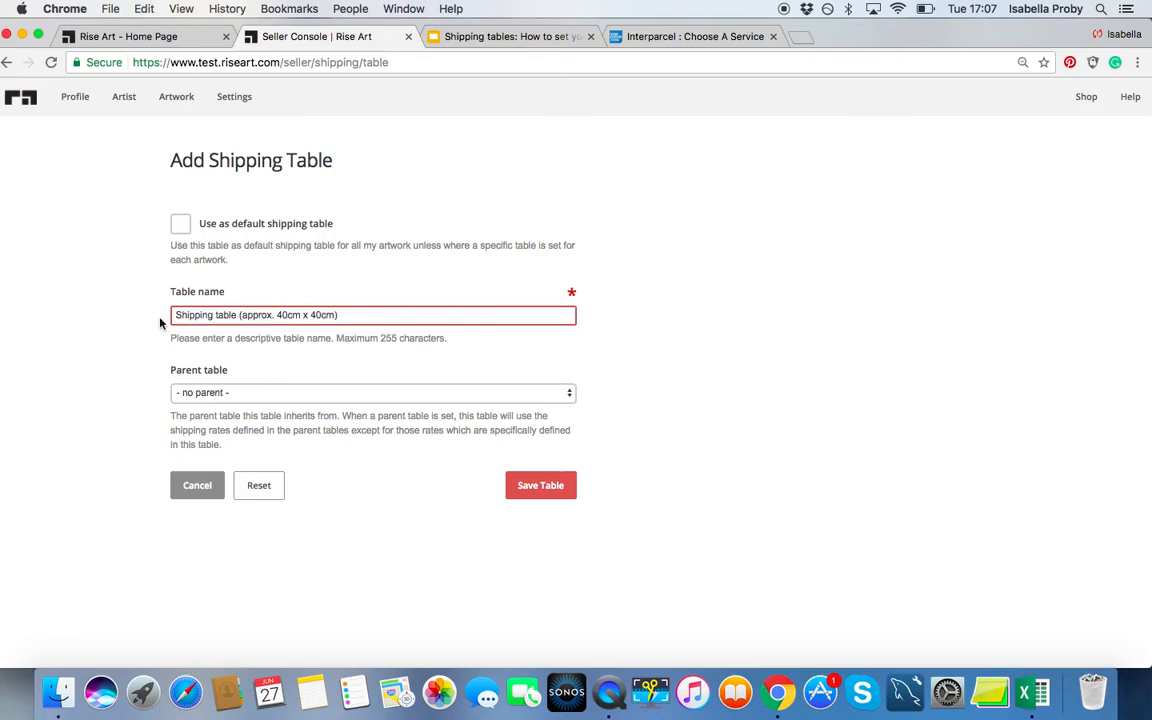
left_click(538, 487)
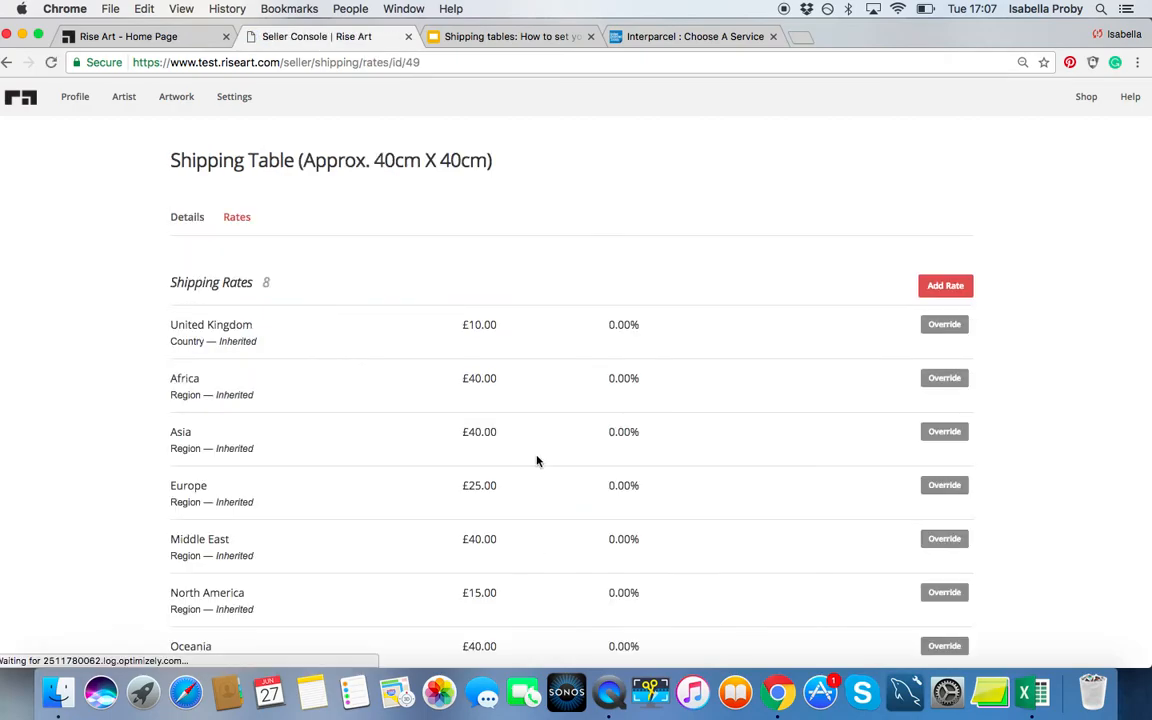
- On Interparcel, request a quote within UK Mainland for a 3 kg parcel of 45 x 45 x 5 cm and compare the delivery prices
left_click(676, 40)
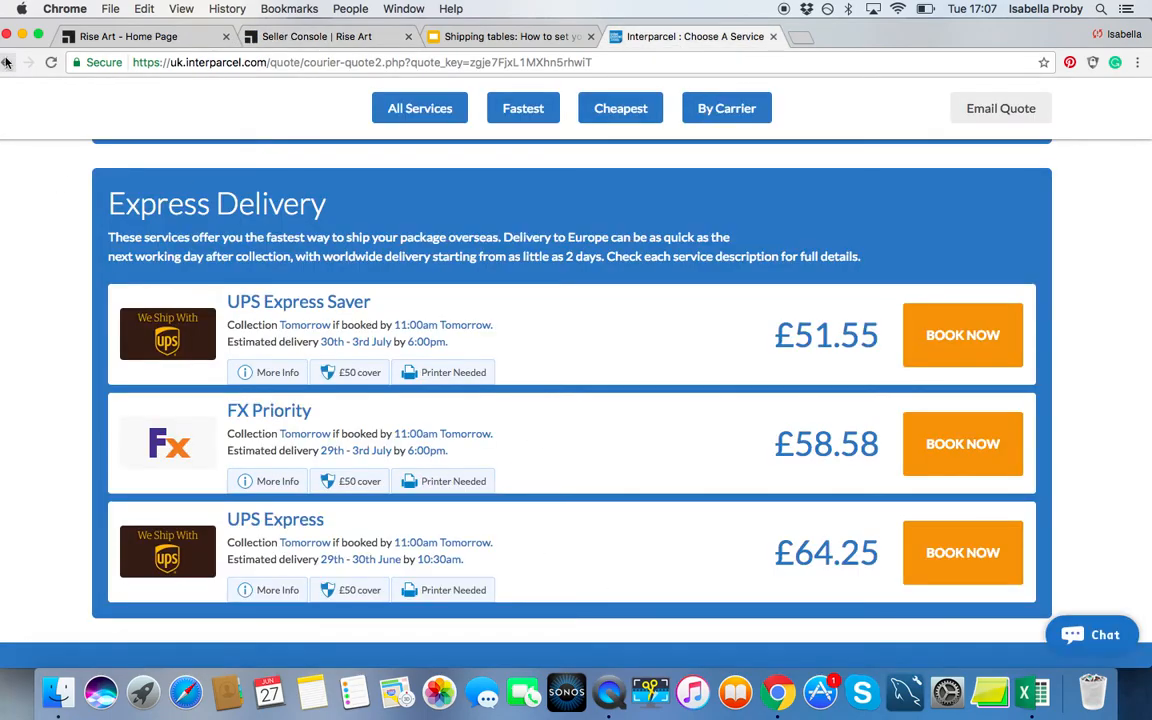
left_click(6, 62)
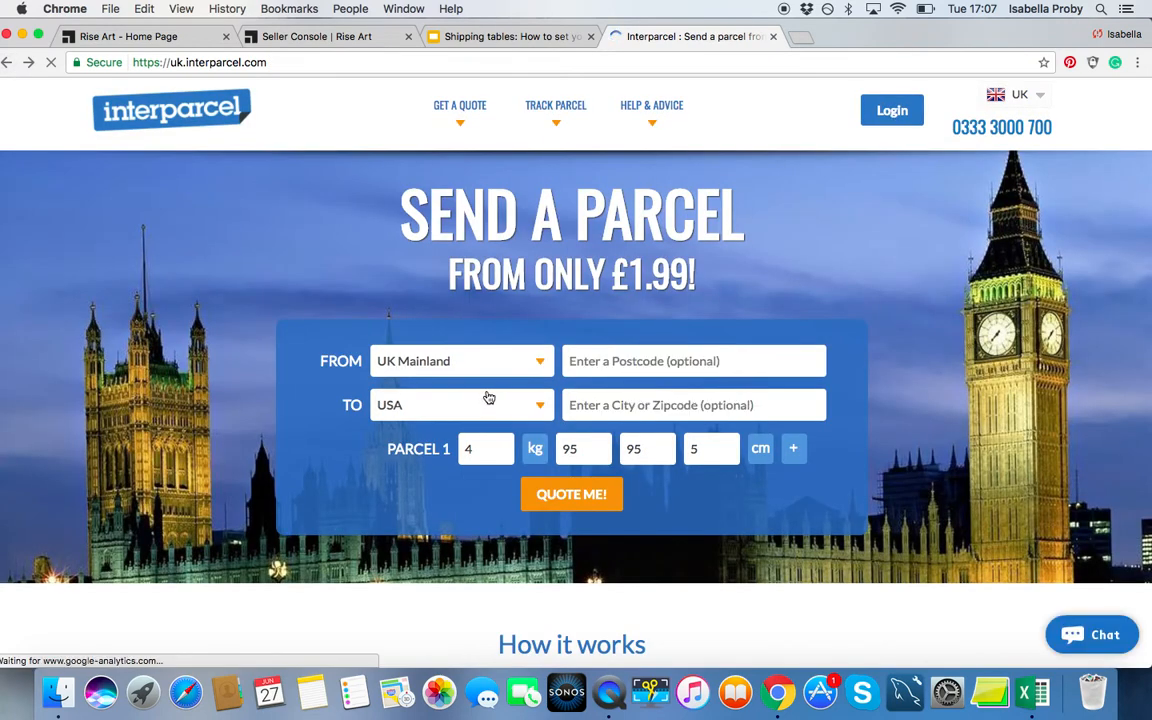
left_click(488, 398)
left_click(412, 437)
left_click(568, 448)
key("BackSpace")
left_click(633, 450)
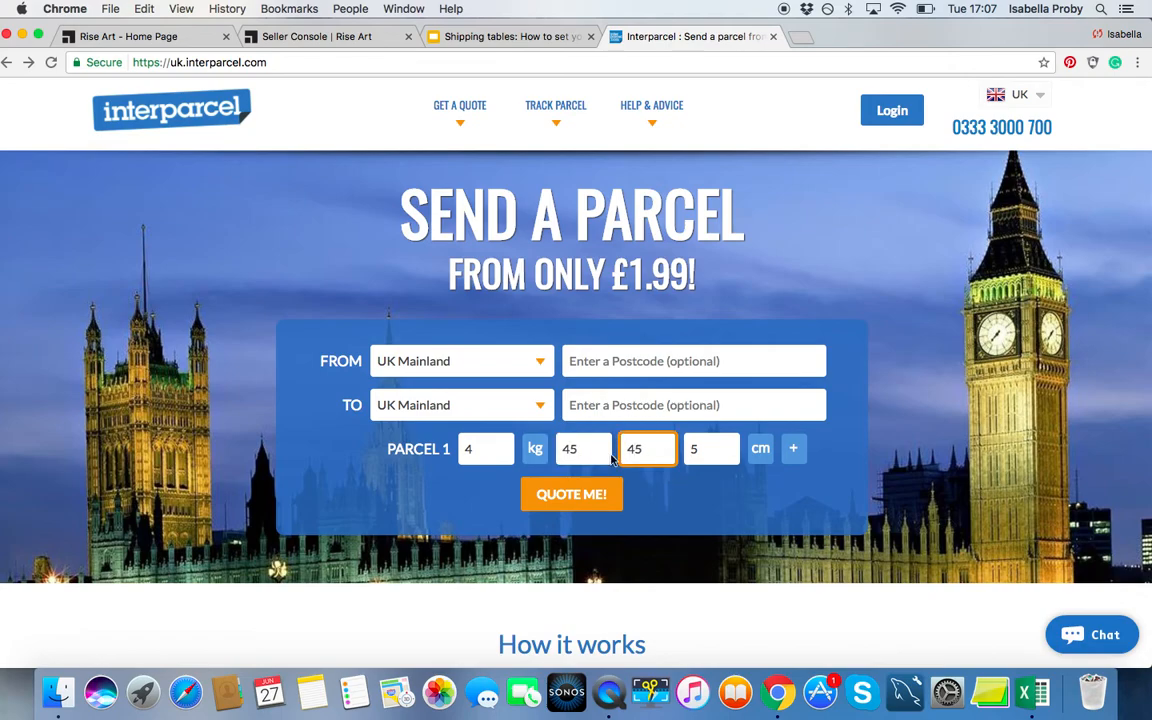
left_click(476, 452)
key("BackSpace")
type("3")
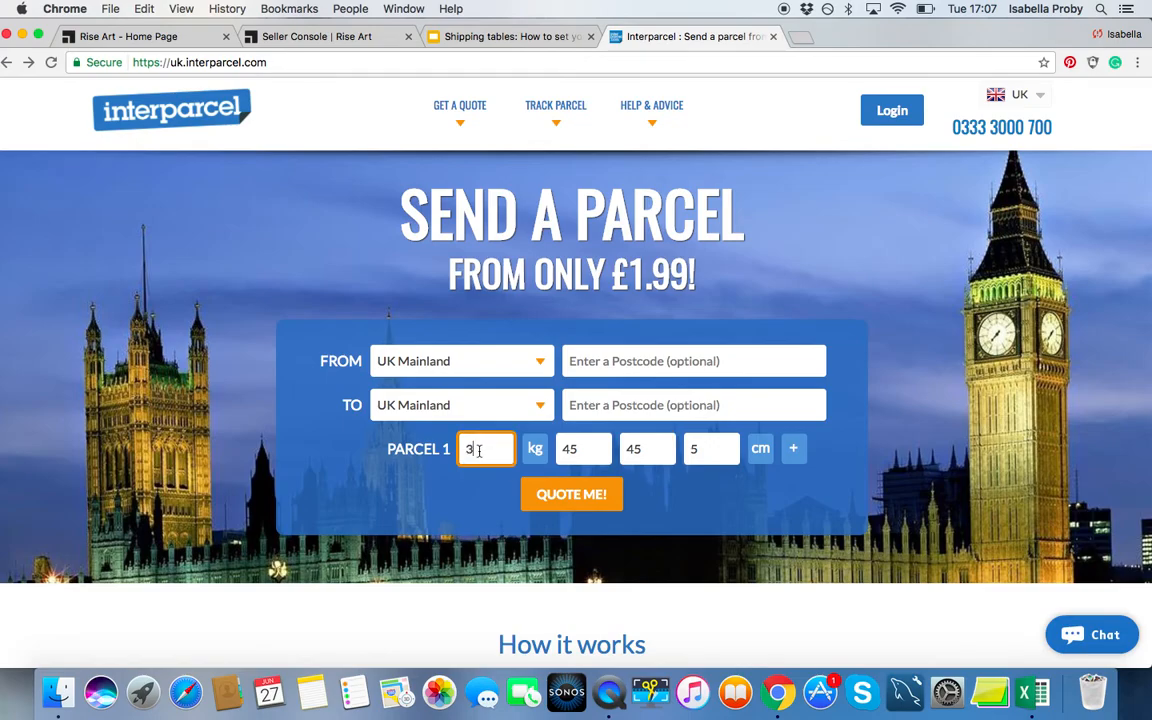
left_click(555, 494)
scroll(555, 494, "down", 10)
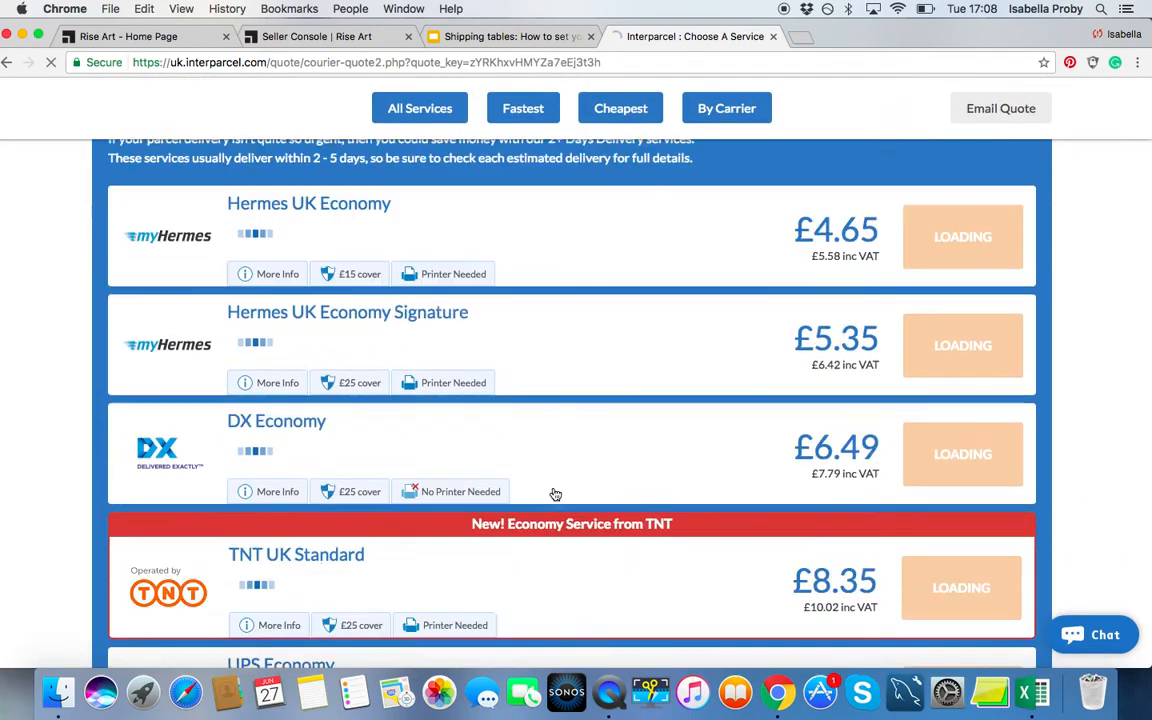
scroll(555, 494, "down", 20)
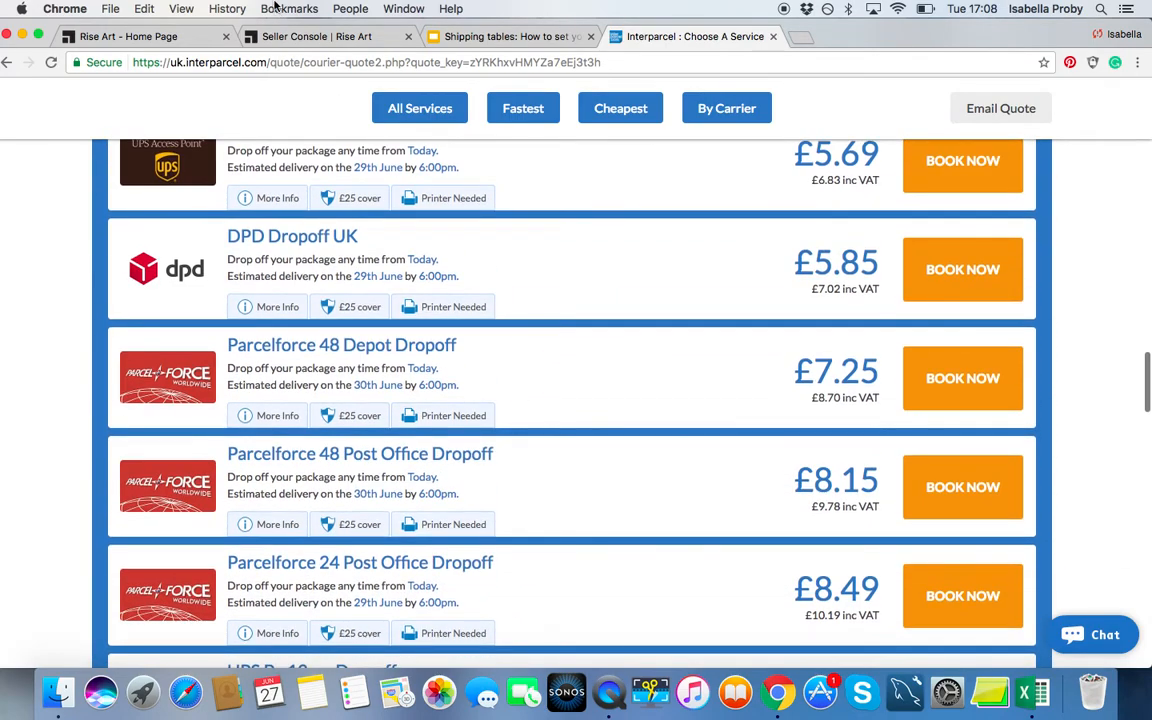
- Back in the Rise Art seller console, override the United Kingdom rate of the 40cm x 40cm table with a £10 base charge
left_click(287, 36)
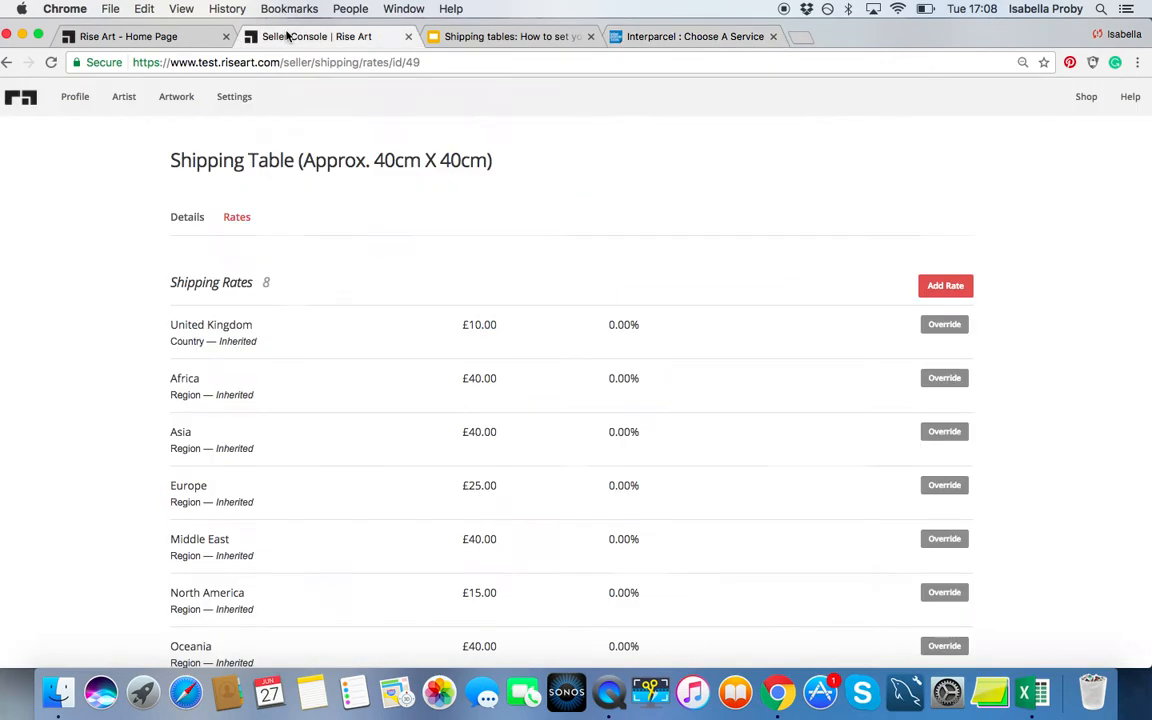
left_click(944, 326)
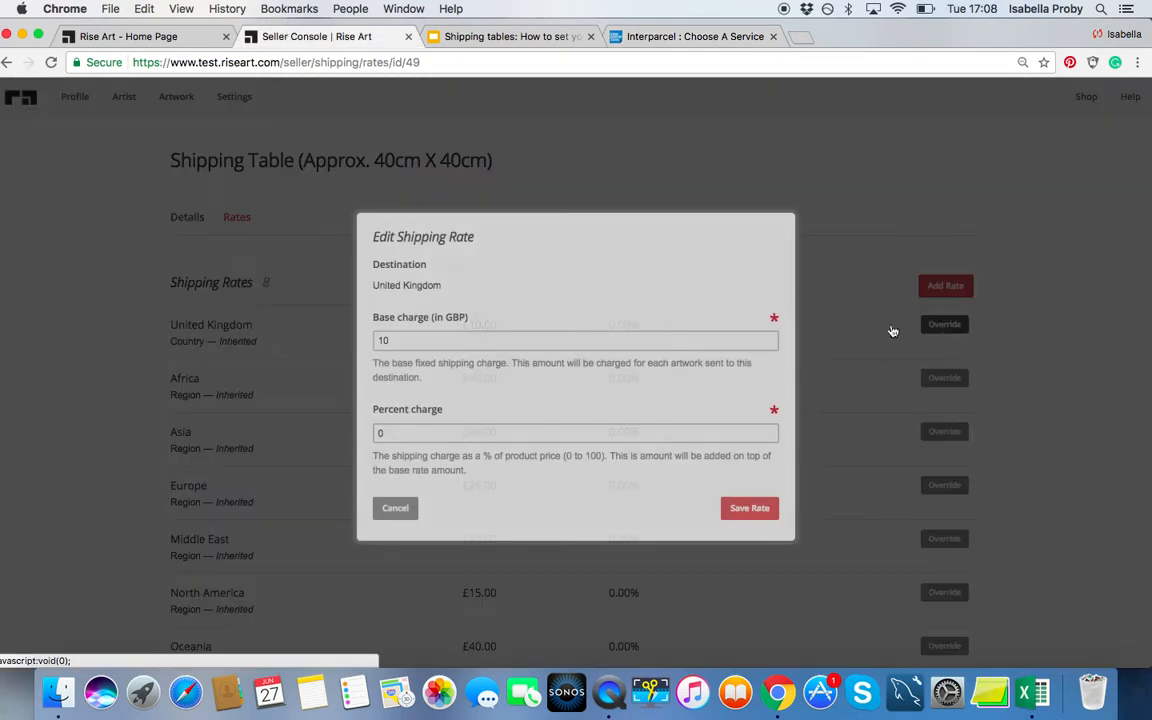
left_click(747, 508)
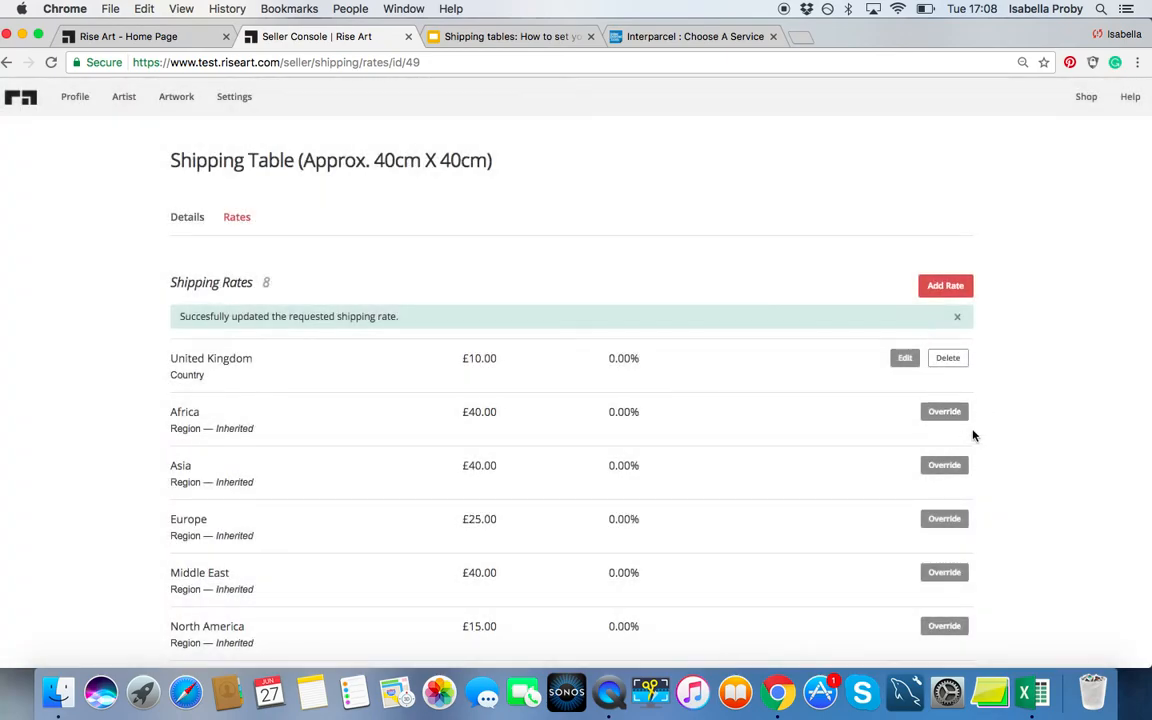
scroll(965, 437, "down", 3)
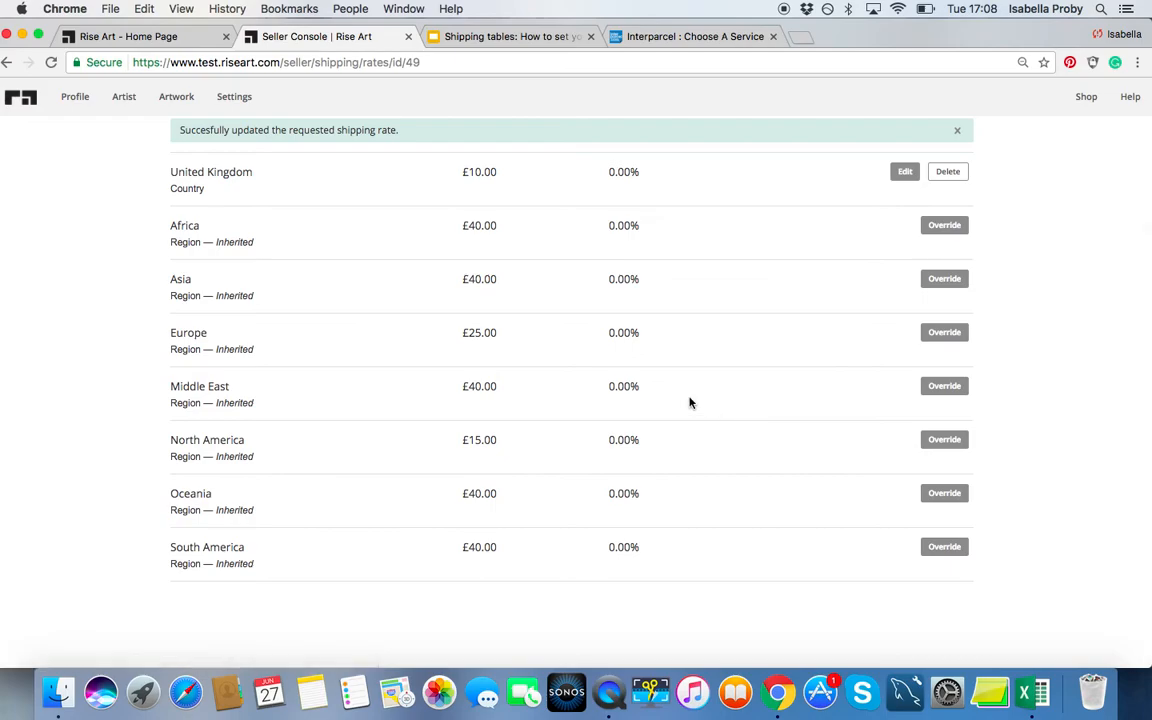
scroll(689, 403, "up", 3)
- Save the 40cm x 40cm table from its details page and reopen its details from the list of shipping tables
left_click(188, 210)
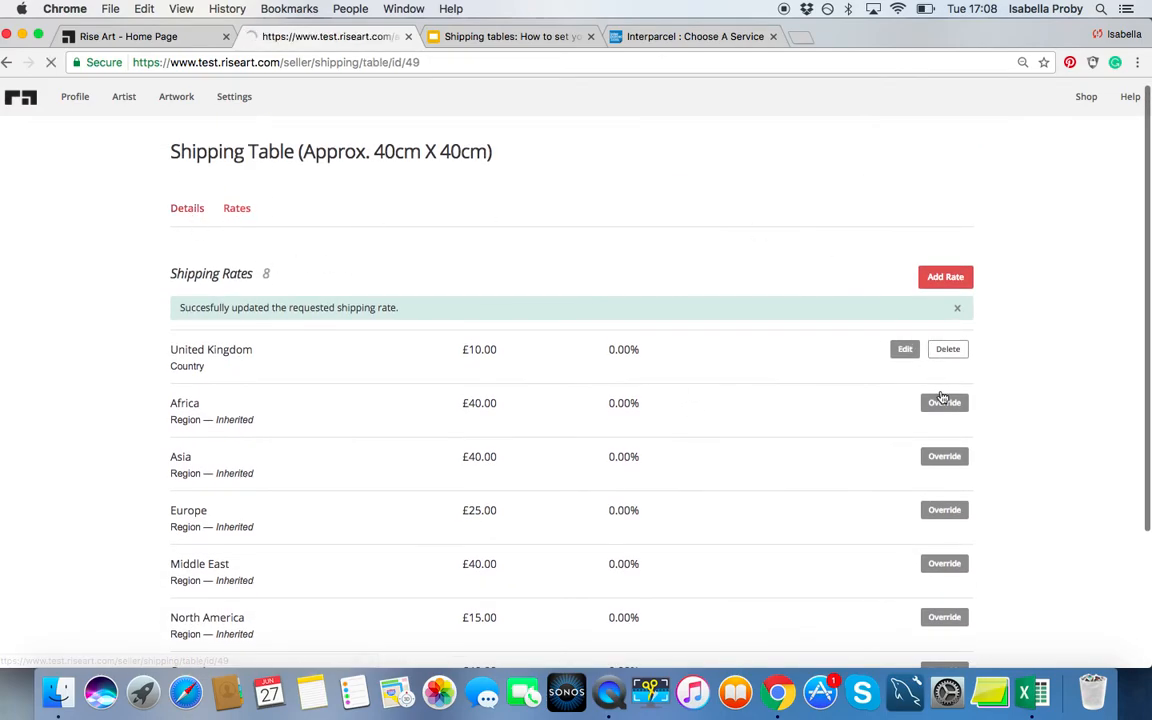
left_click(550, 556)
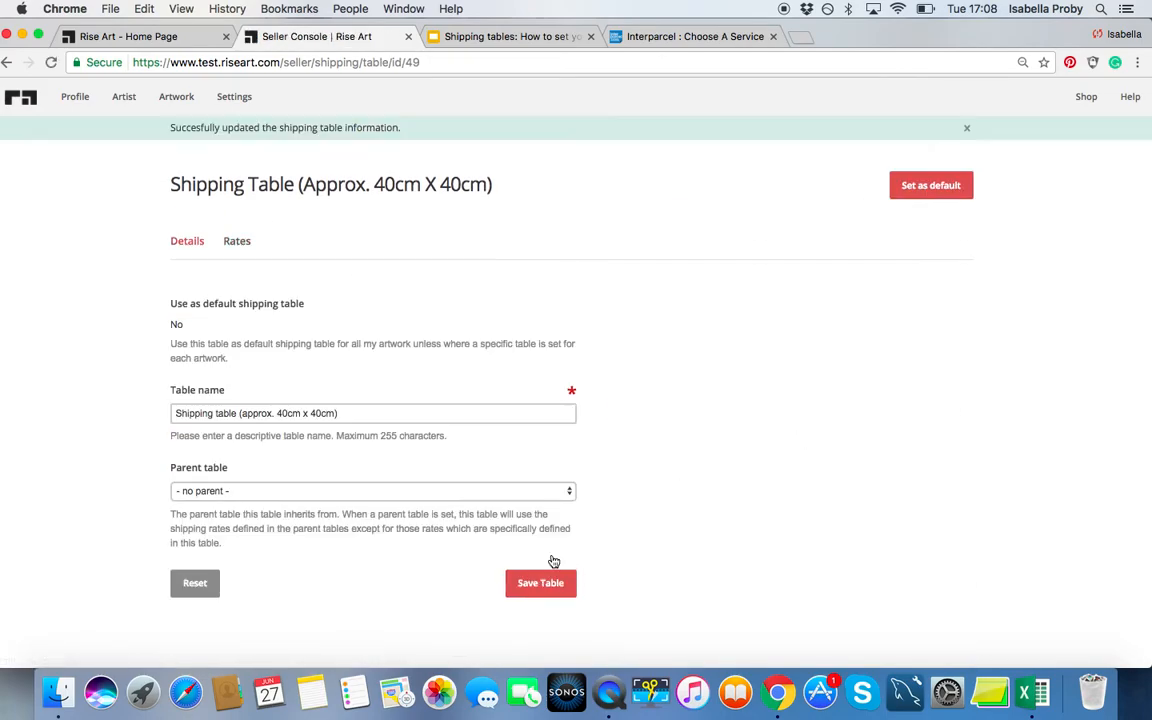
left_click(232, 97)
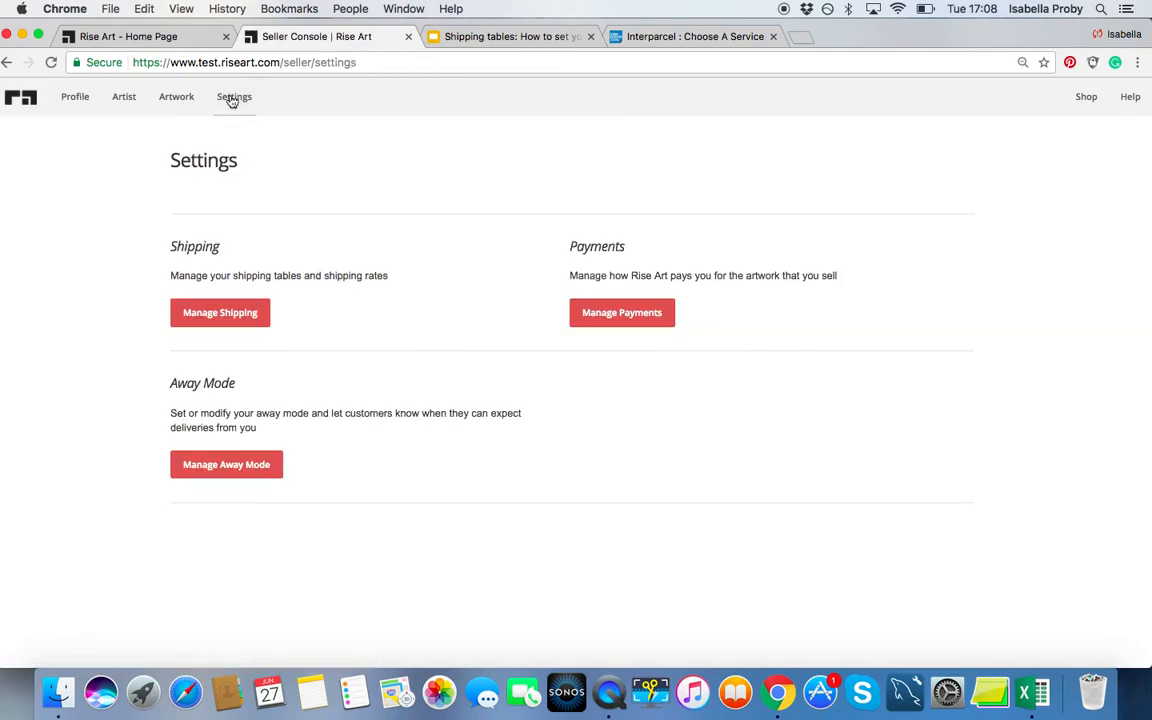
left_click(201, 318)
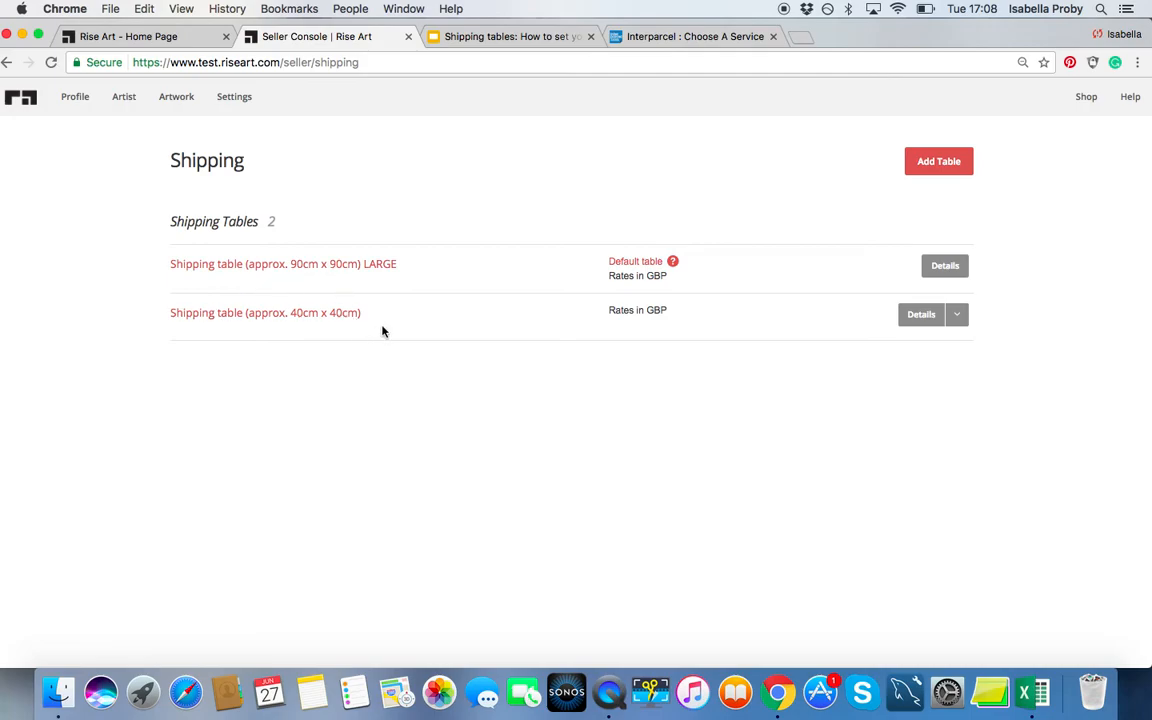
left_click(912, 317)
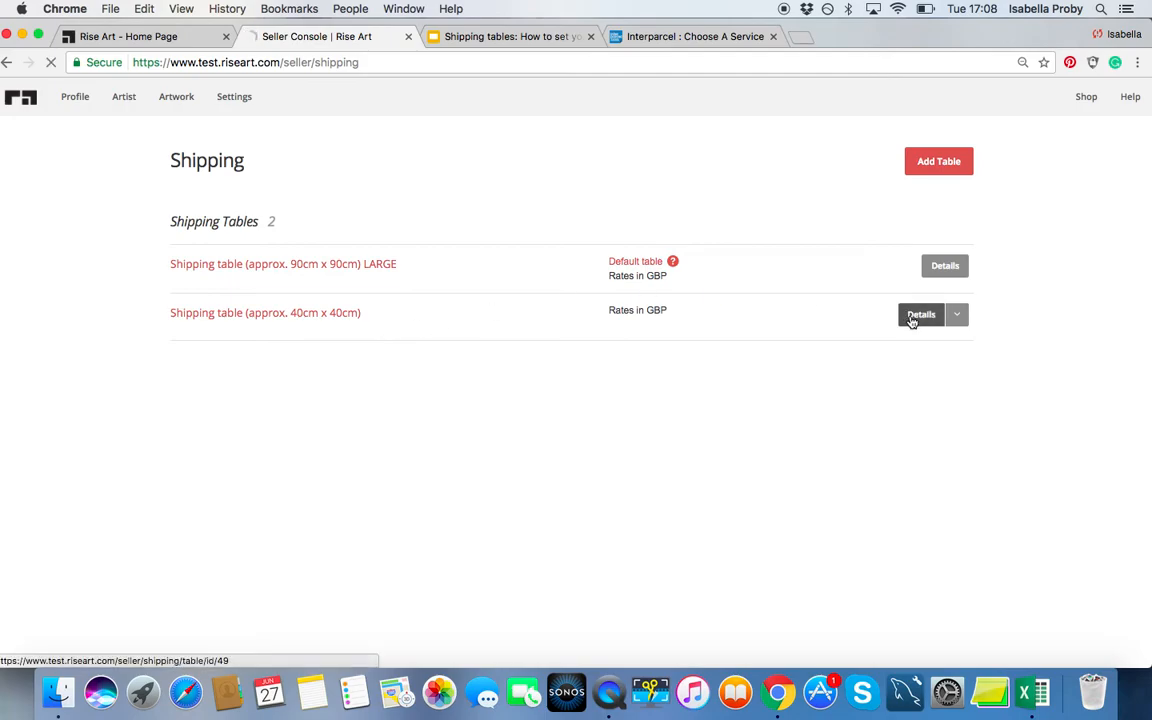
- Rename the 40cm x 40cm table to "Shipping table (approx. 40cm x 40cm) MEDIUM", save it and return to the list of shipping tables
left_click(354, 388)
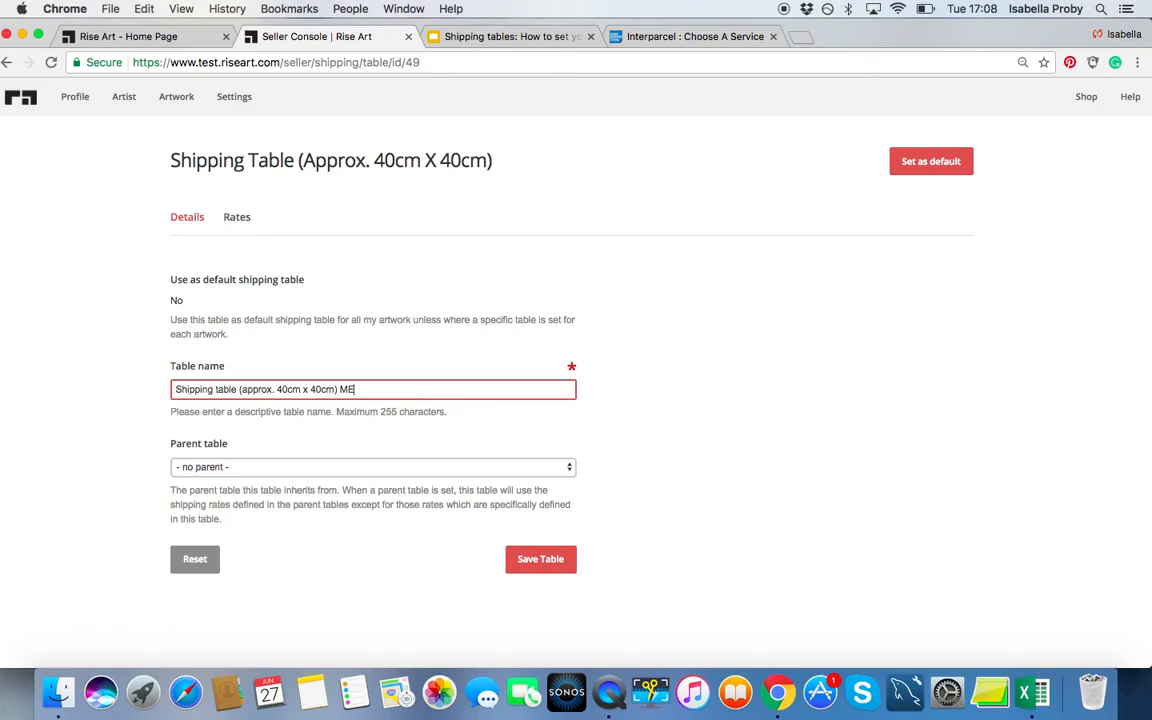
type("MEDIUM")
left_click(540, 559)
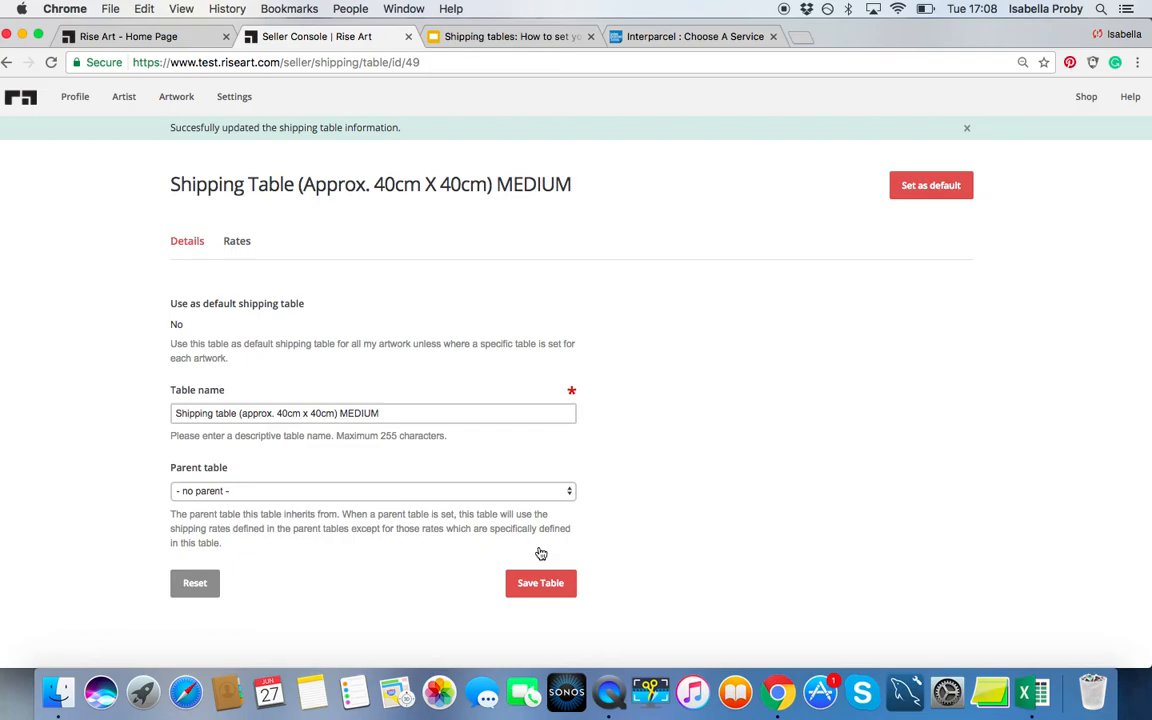
left_click(234, 96)
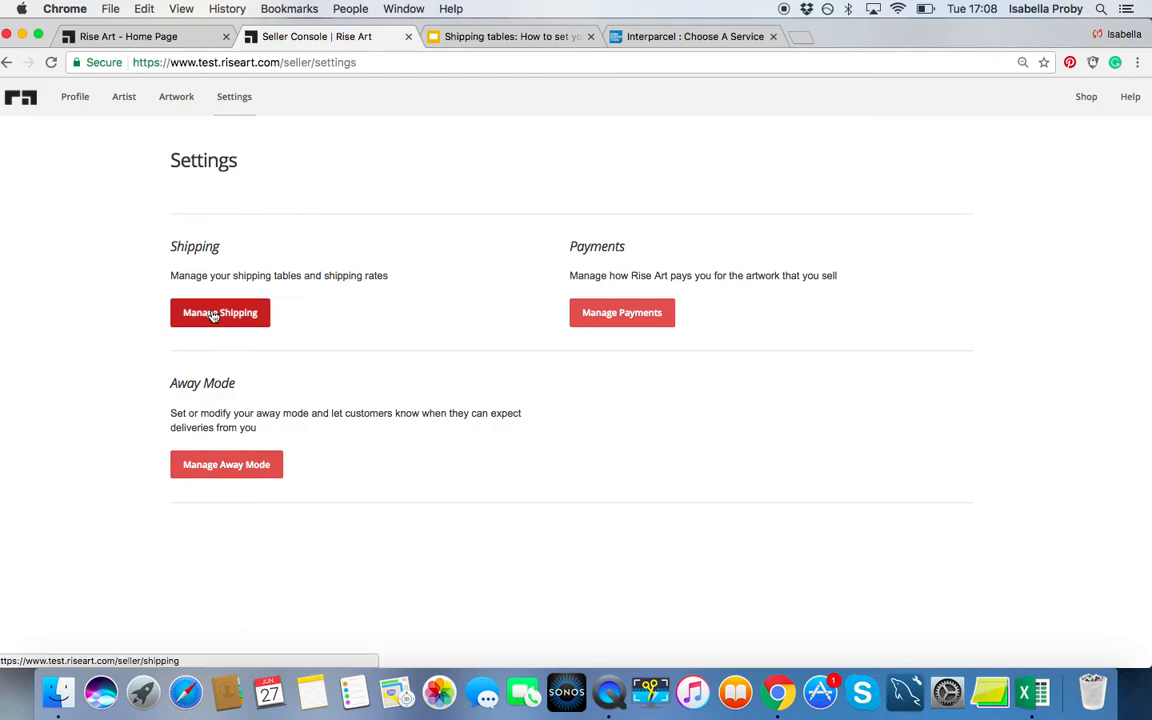
left_click(213, 314)
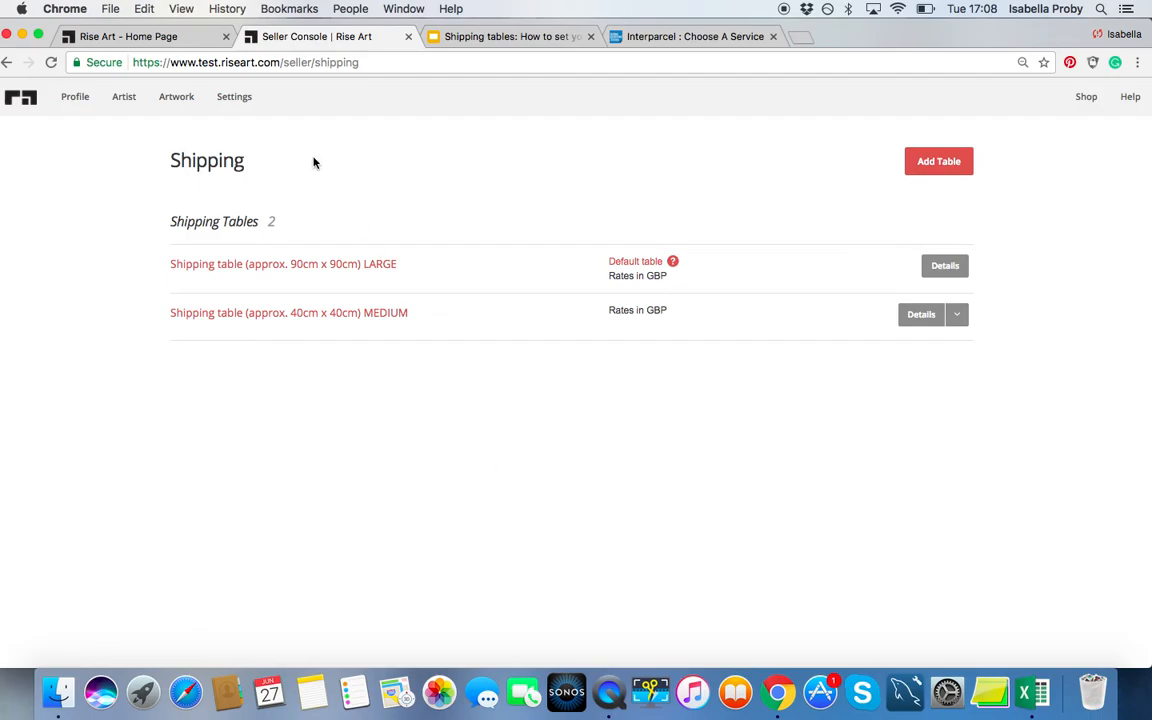
- Start adding an Original Art artwork and choose "Shipping table (approx. 90cm x 90cm) LARGE" as its shipping table
left_click(186, 103)
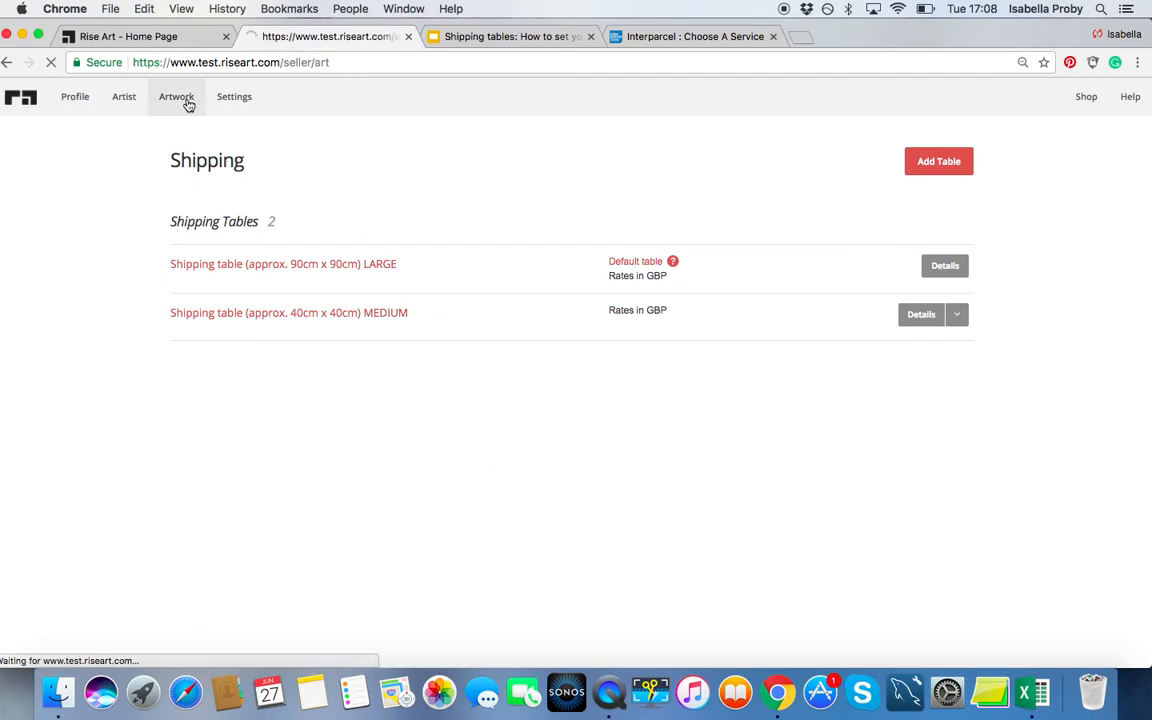
left_click(928, 162)
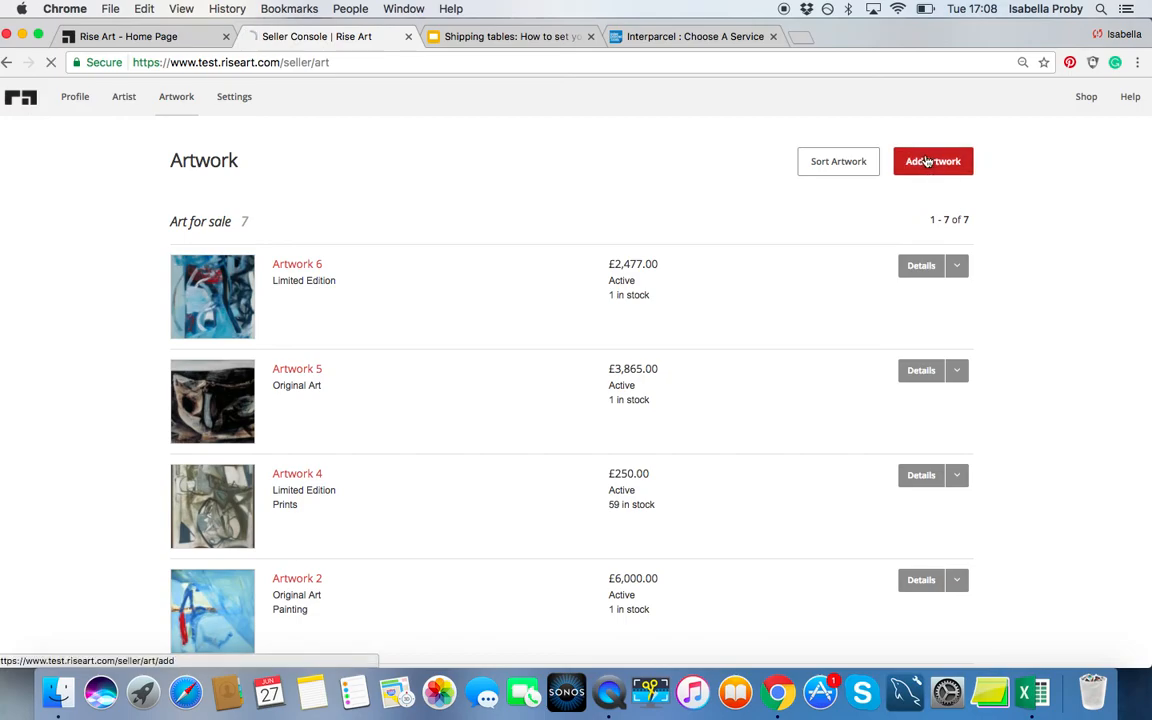
left_click(241, 241)
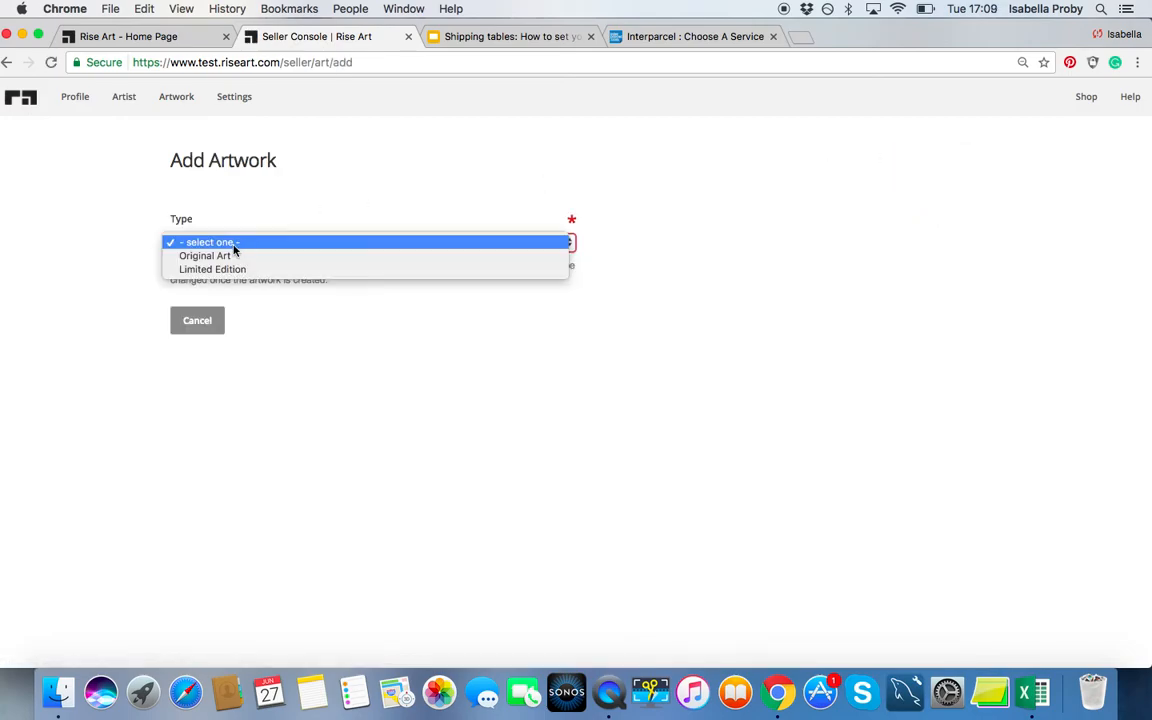
left_click(229, 256)
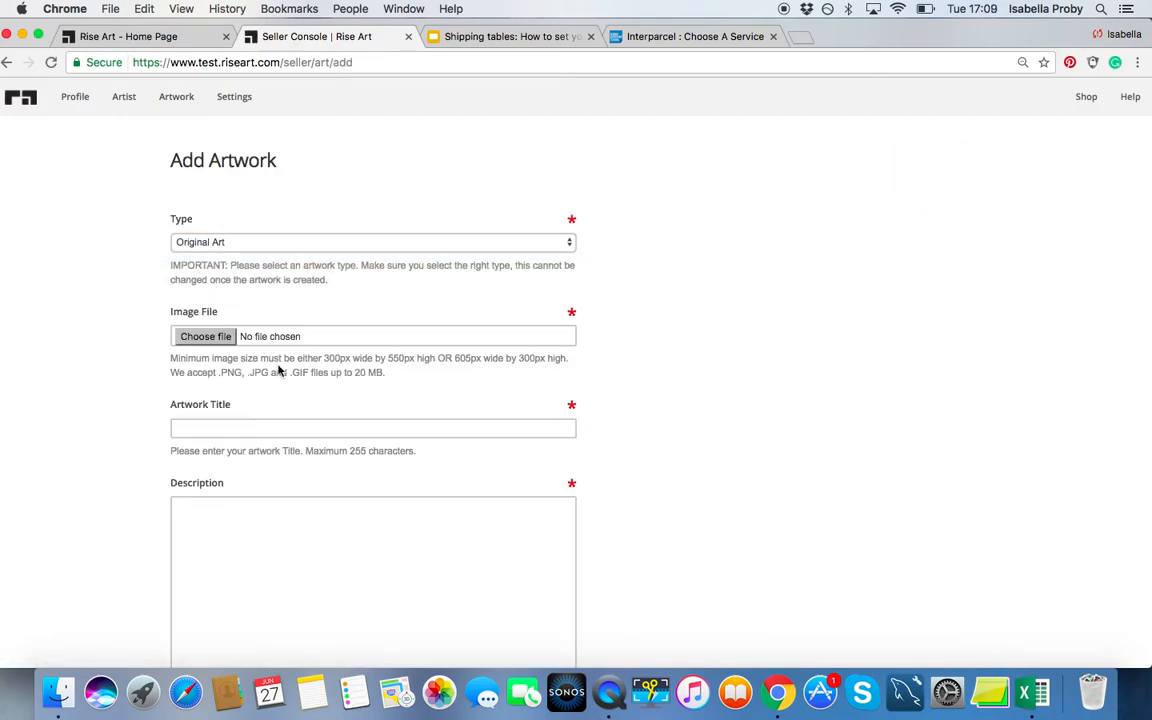
scroll(293, 432, "down", 3)
scroll(293, 434, "down", 3)
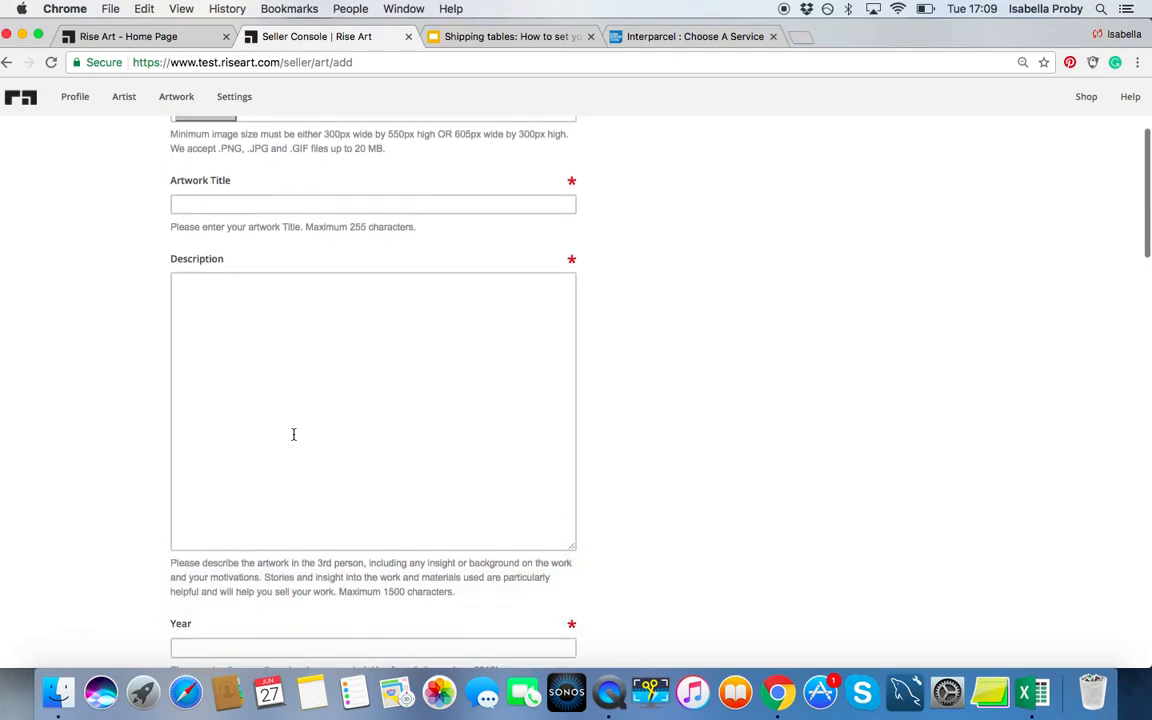
scroll(293, 434, "down", 2)
scroll(293, 434, "down", 8)
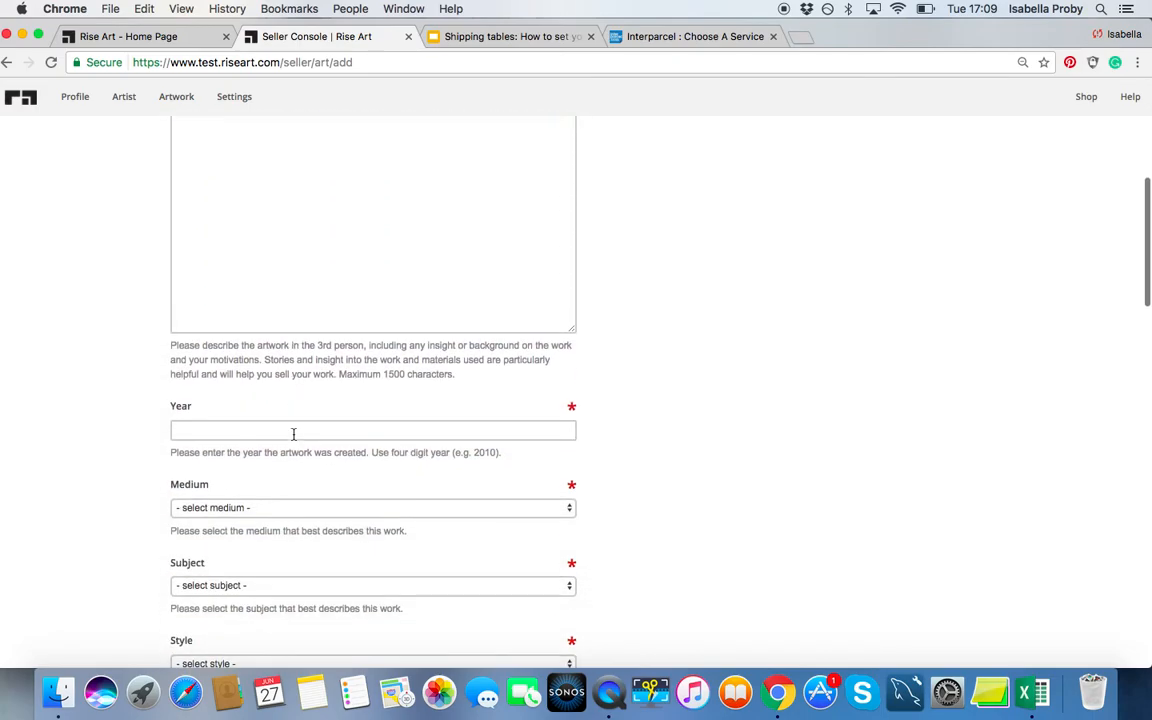
scroll(293, 437, "down", 10)
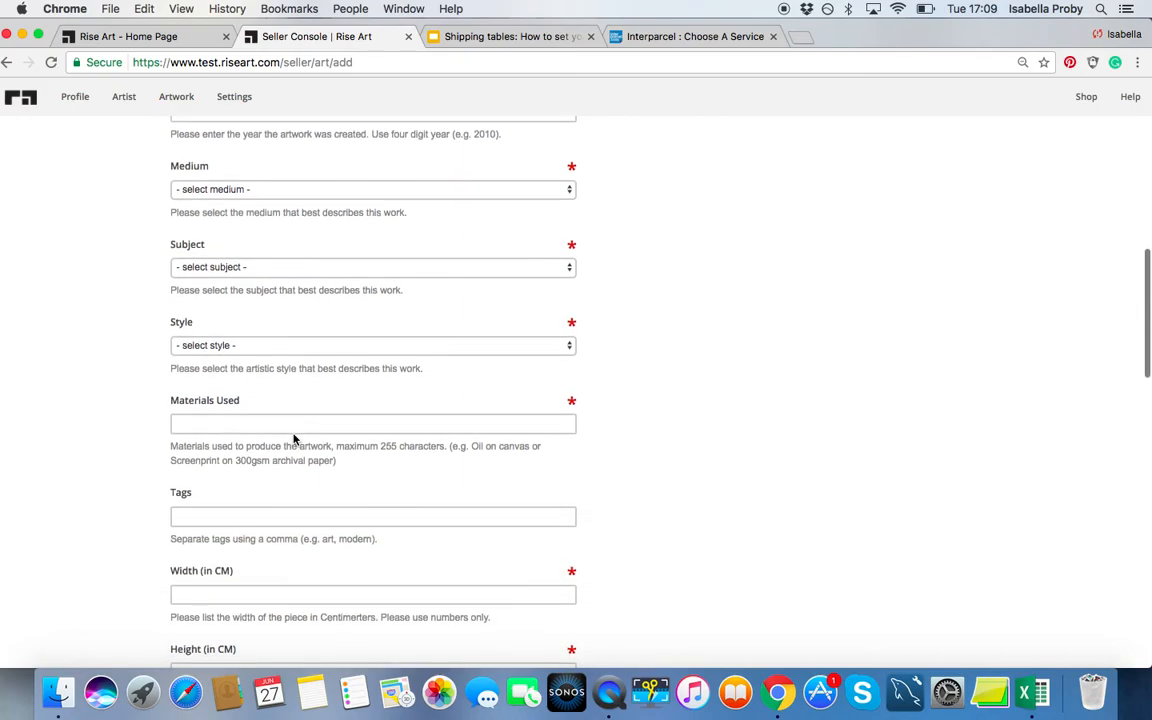
scroll(293, 437, "down", 1)
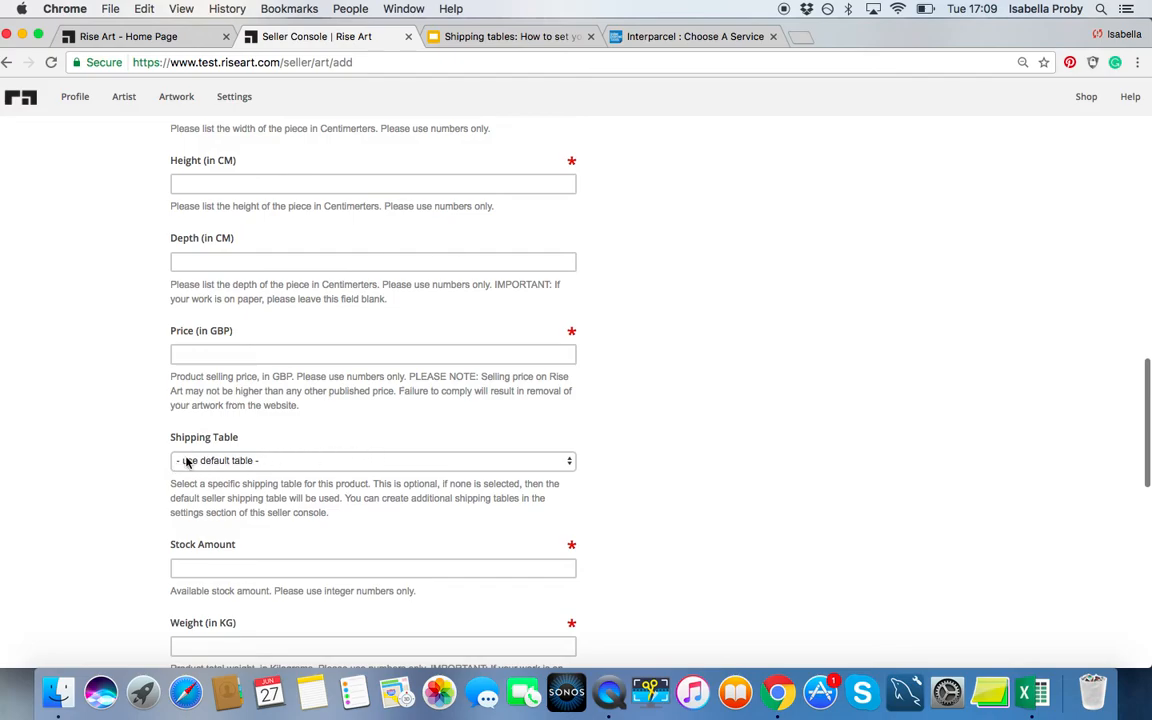
left_click(232, 462)
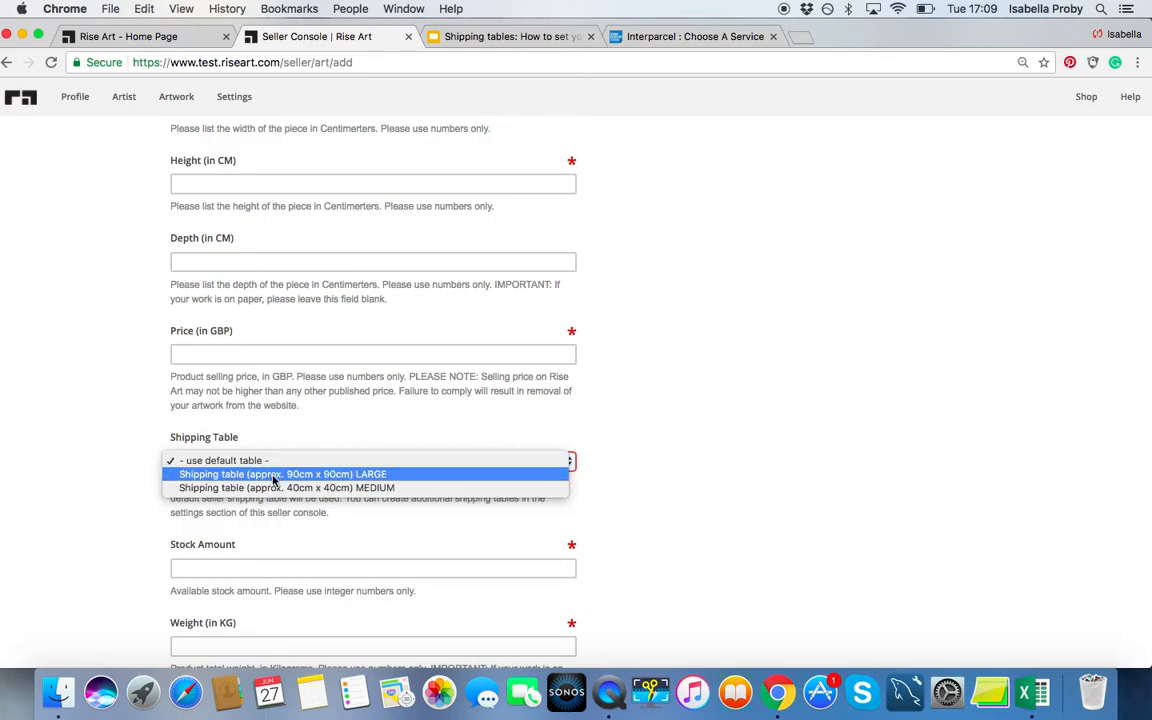
left_click(273, 474)
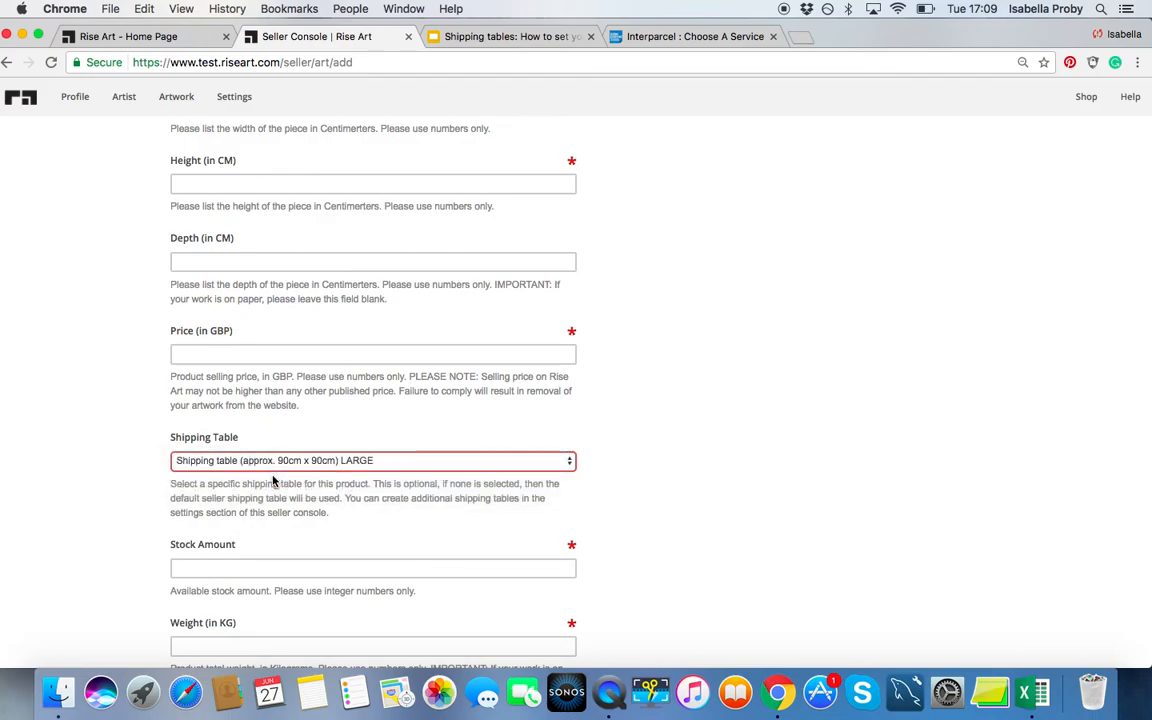
- Look over the remaining fields of the new artwork form and cancel it without adding the artwork
scroll(273, 481, "down", 5)
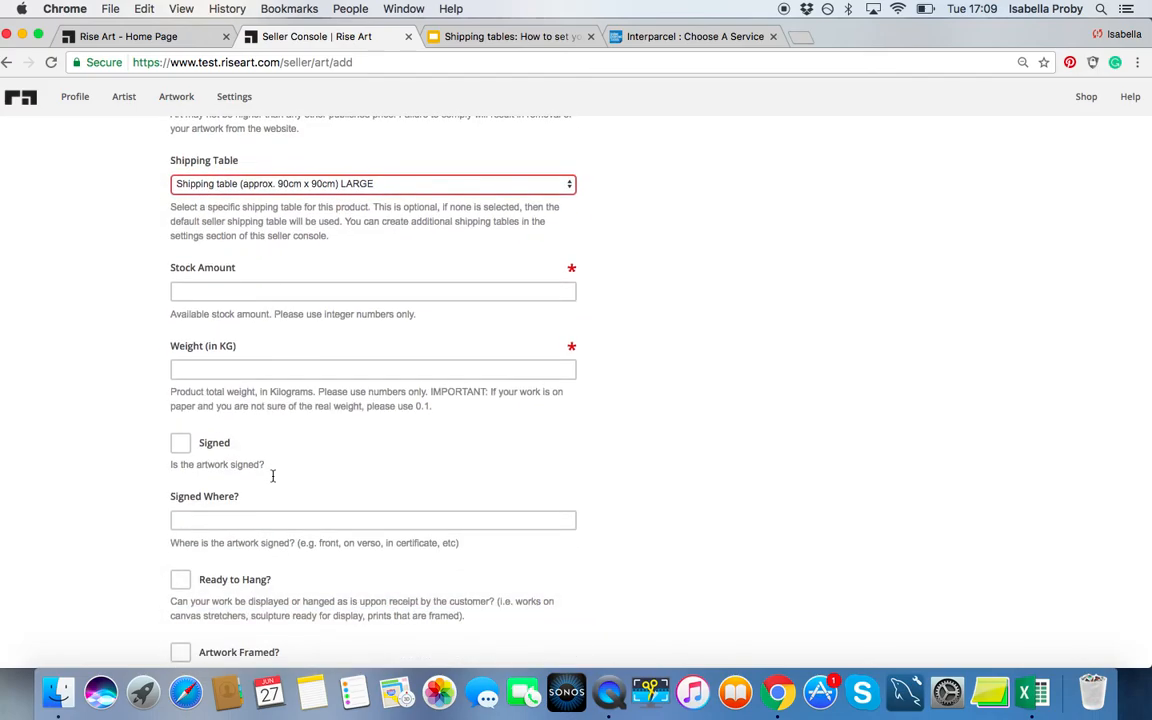
scroll(272, 478, "down", 5)
scroll(272, 478, "down", 5)
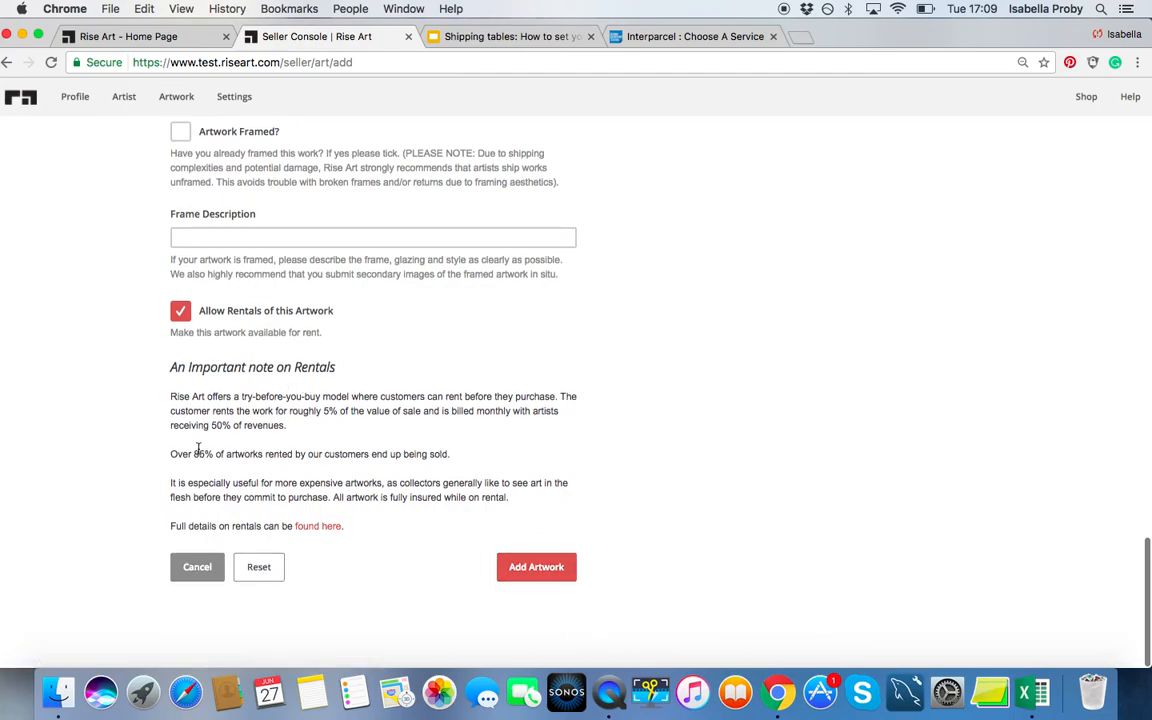
left_click(197, 565)
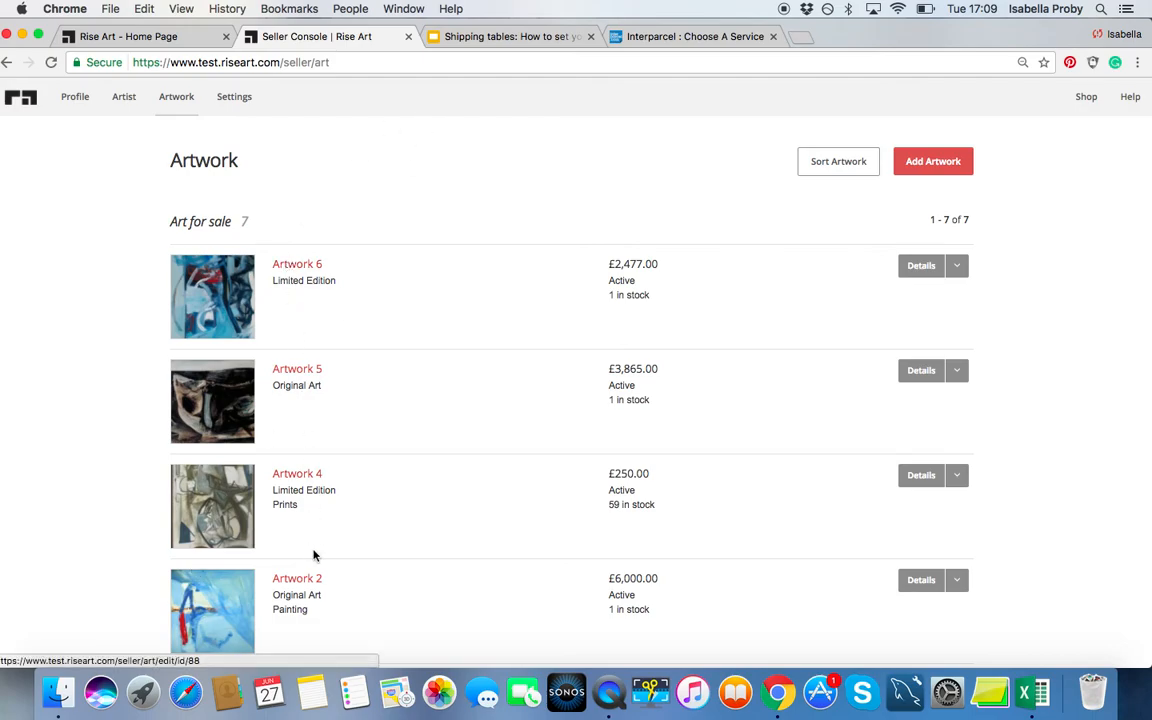
- Assign "Shipping table (approx. 90cm x 90cm) LARGE" to the existing Artwork 6 and save the changes
scroll(314, 552, "down", 1)
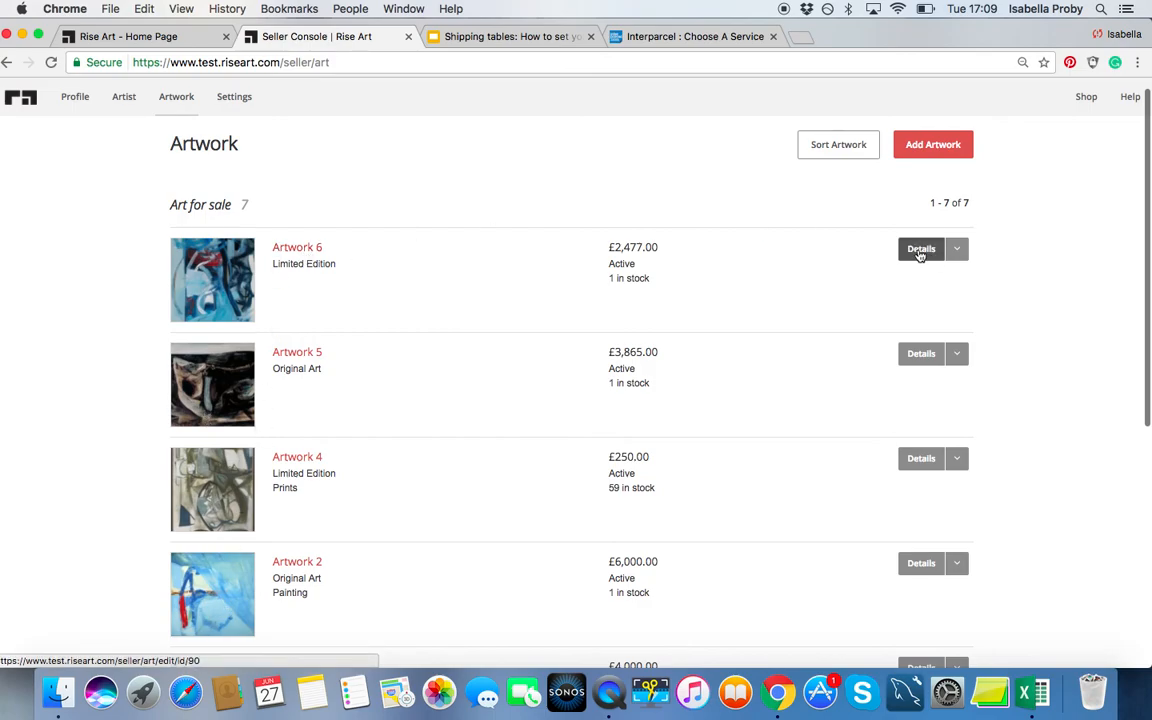
left_click(920, 249)
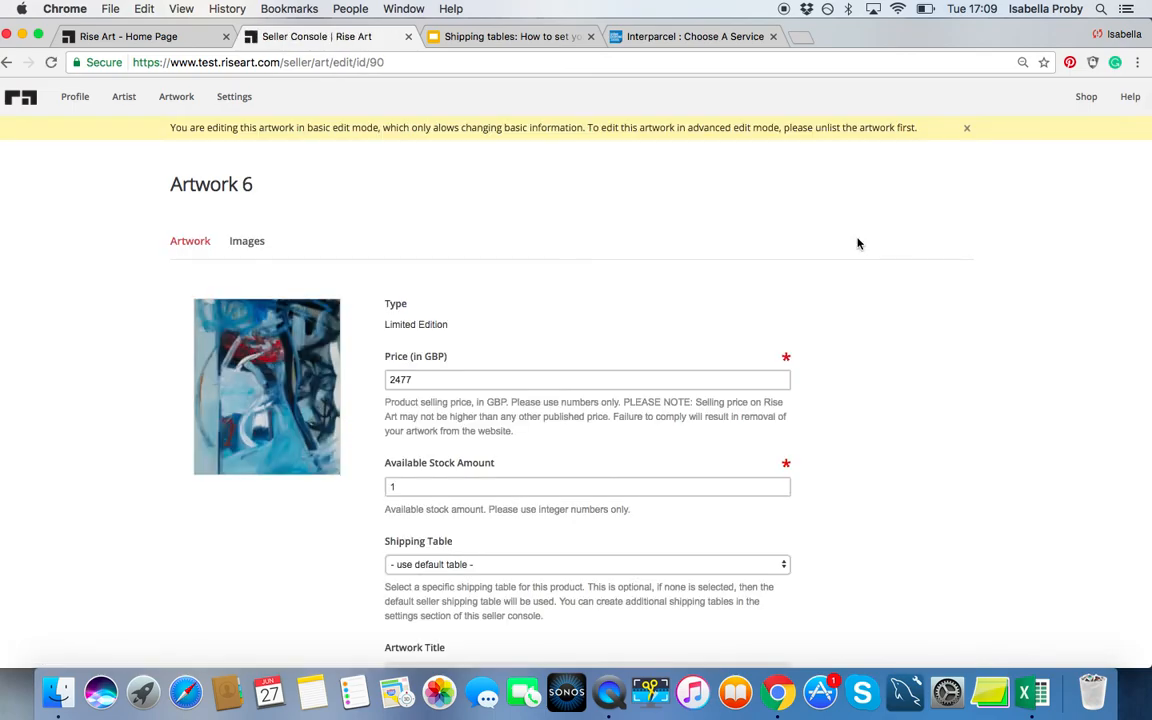
left_click(462, 566)
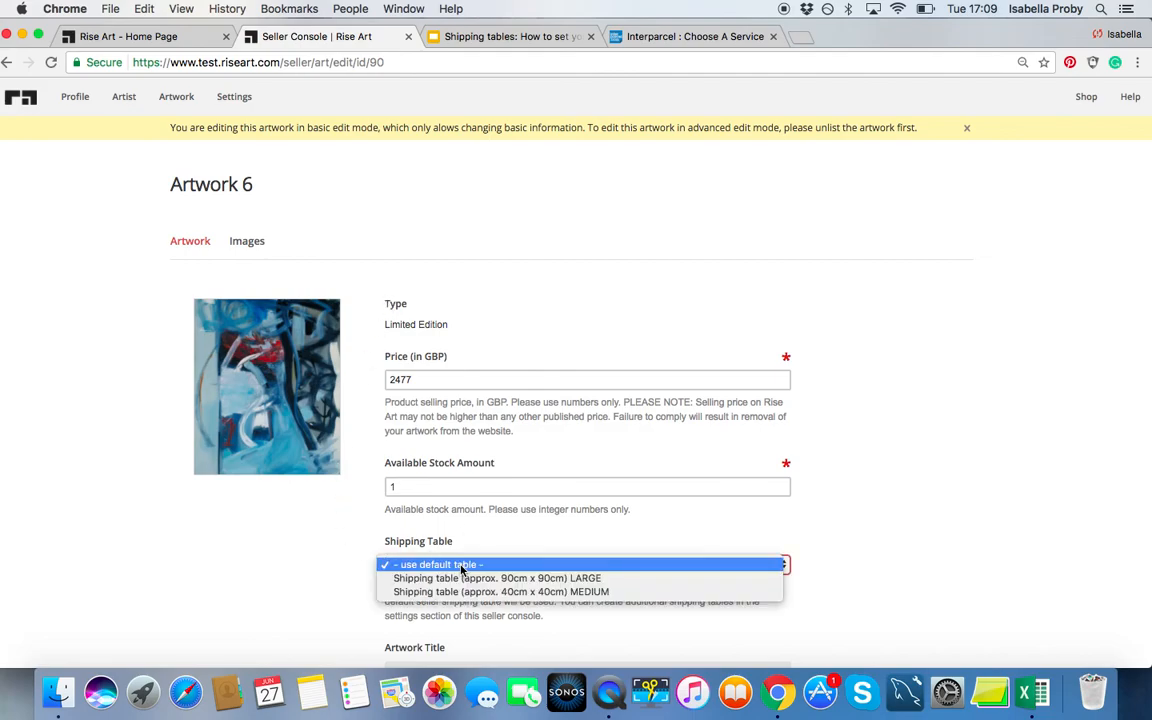
left_click(523, 579)
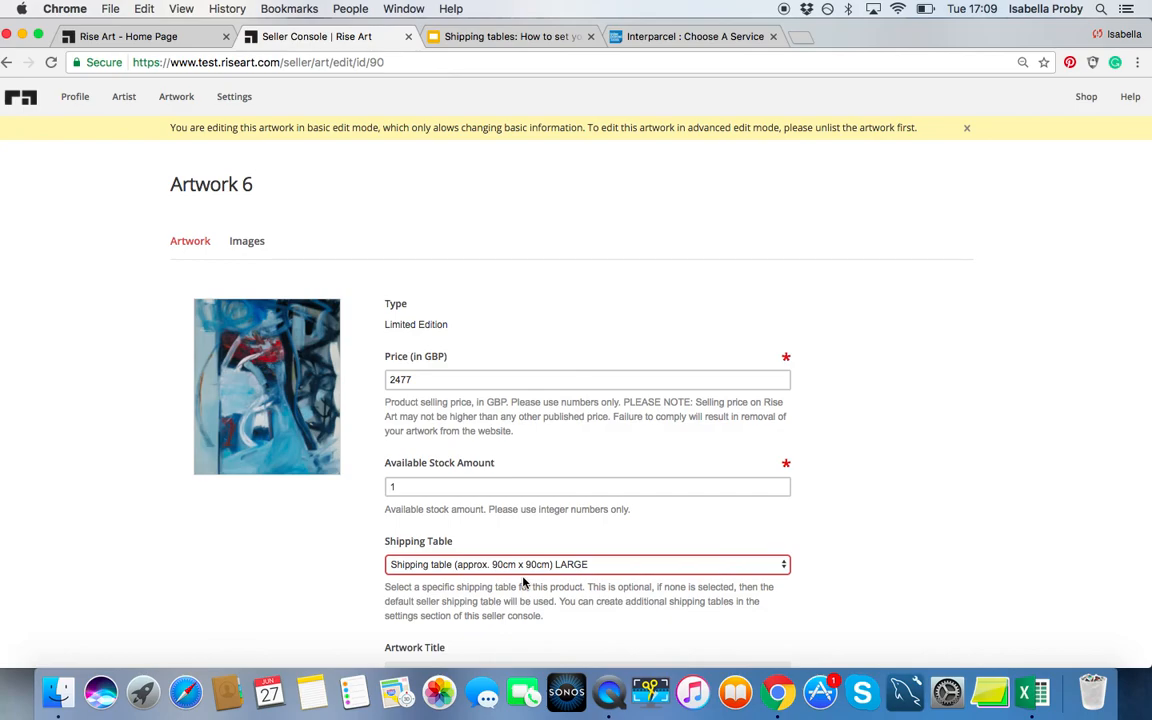
scroll(523, 583, "down", 15)
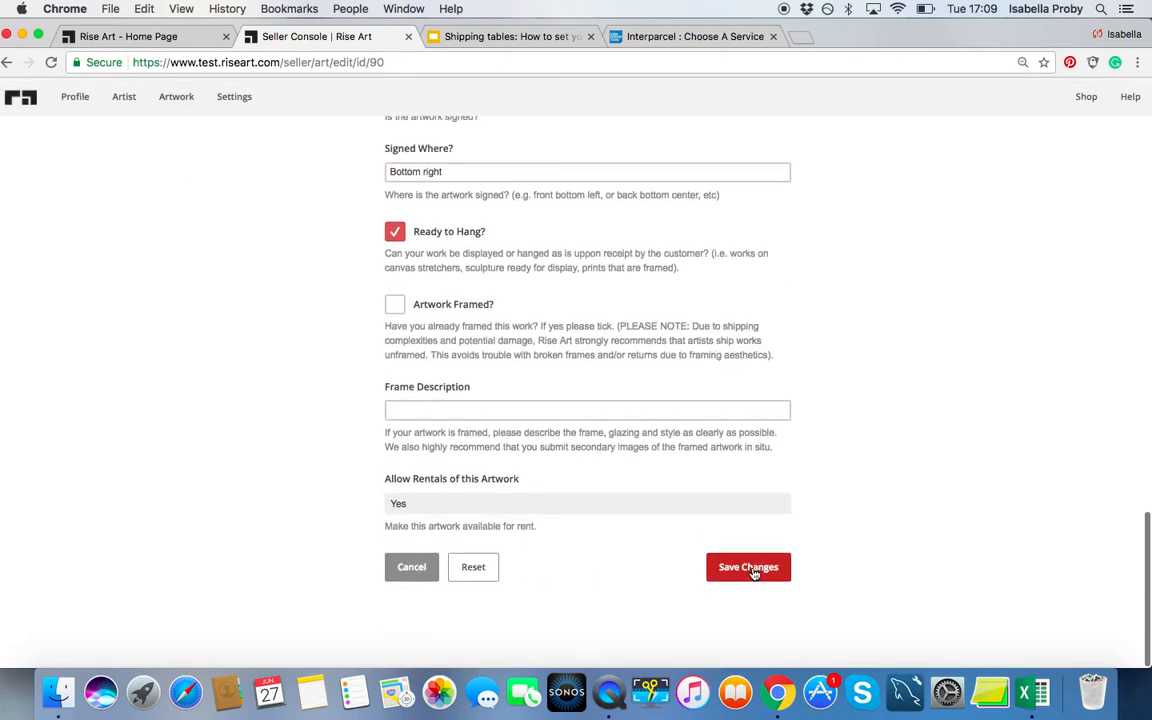
left_click(753, 567)
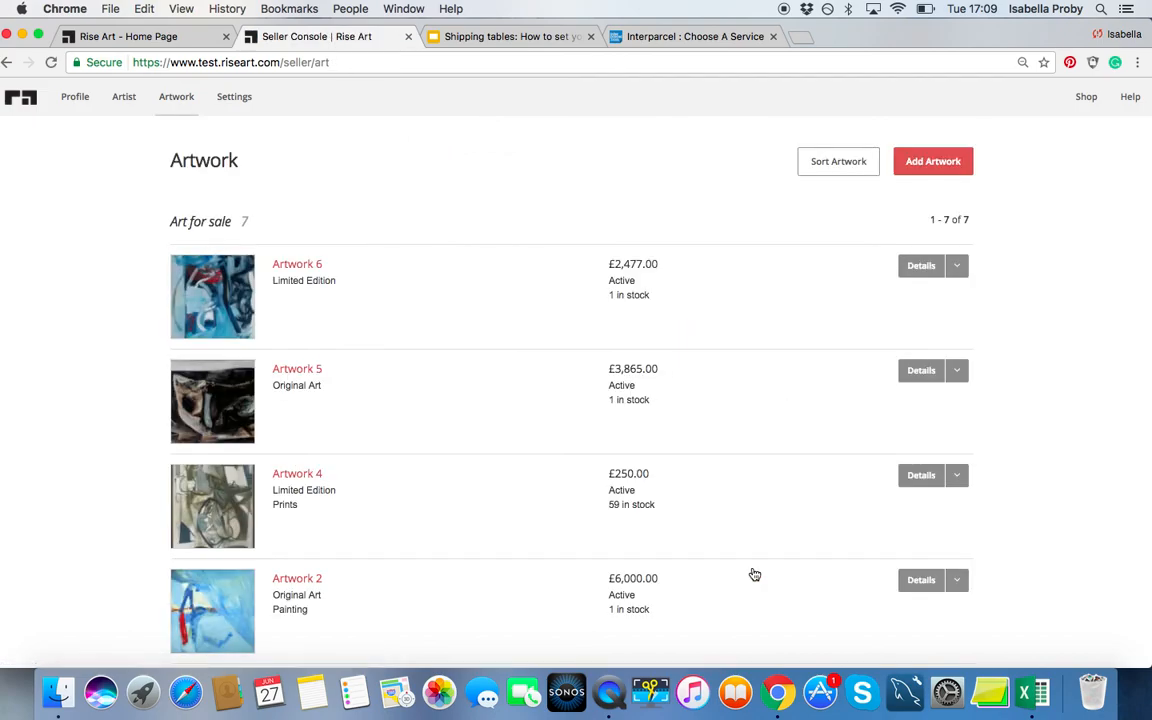
- Look through the list of artworks for sale and return to the seller console dashboard
scroll(755, 574, "down", 5)
scroll(755, 574, "up", 10)
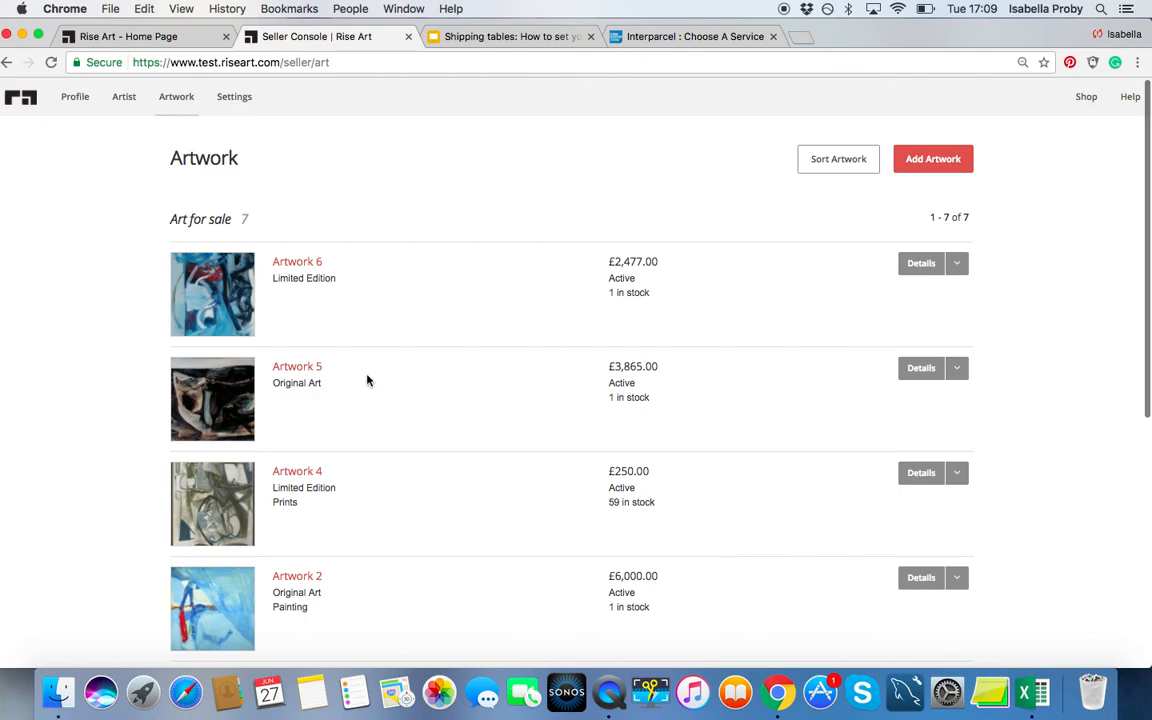
left_click(22, 104)
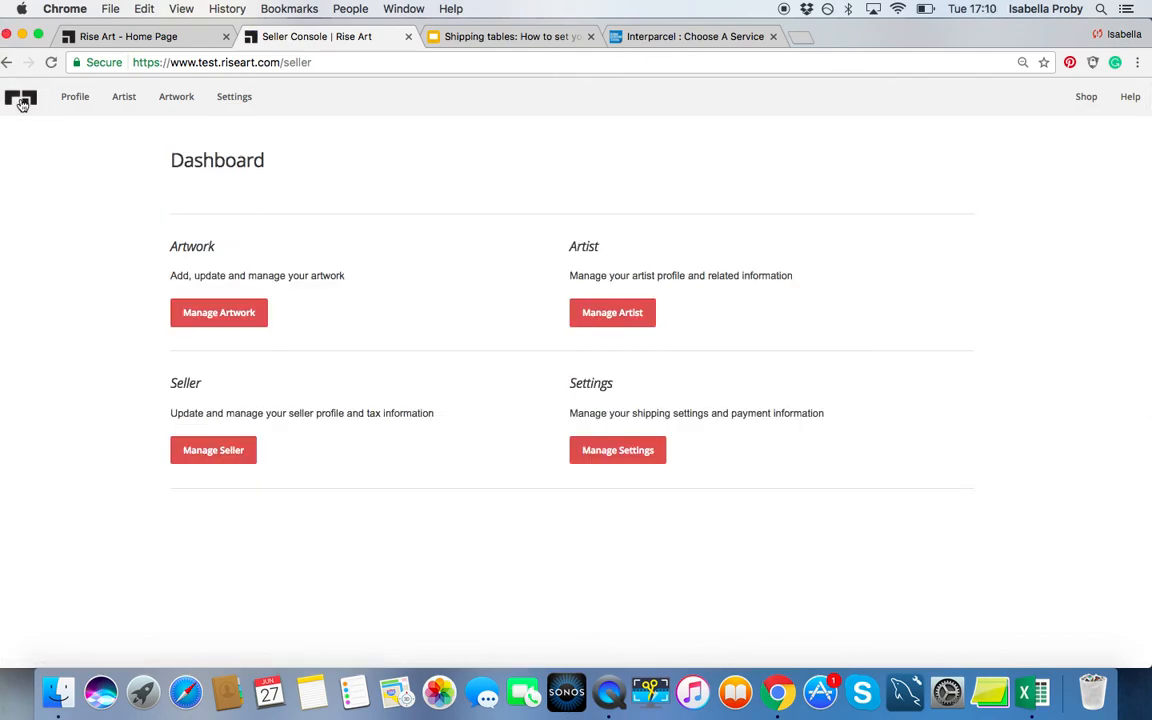